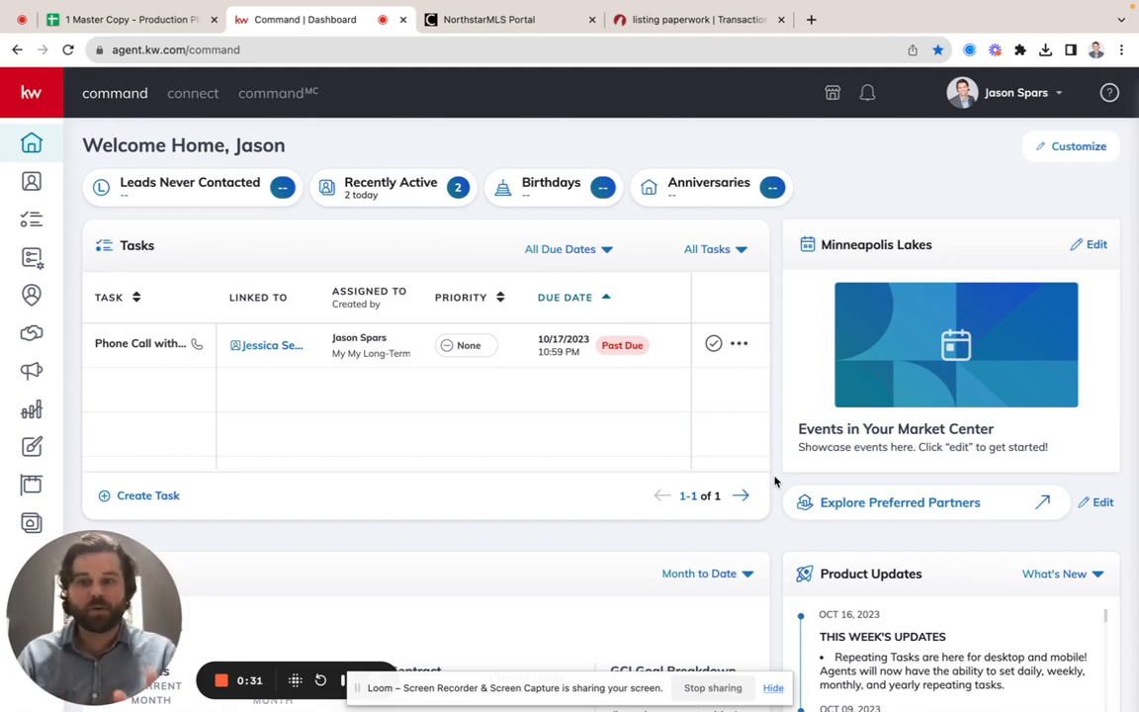
Step: Open the Opportunities pipeline overview
click(31, 91)
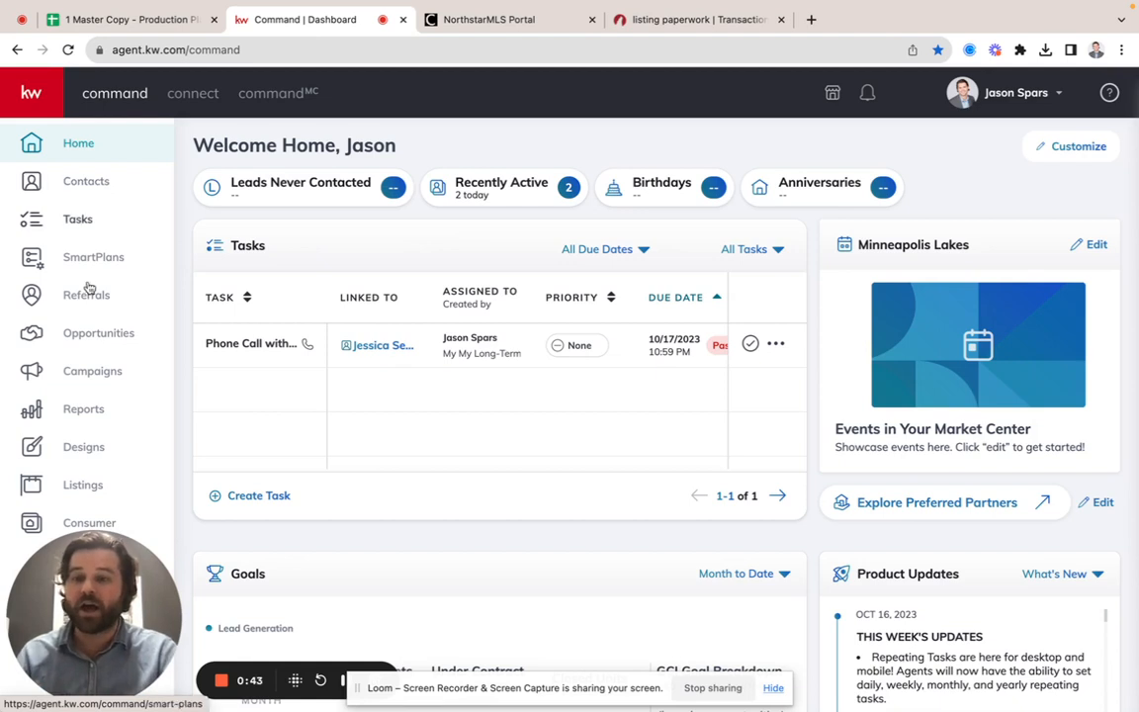
click(85, 336)
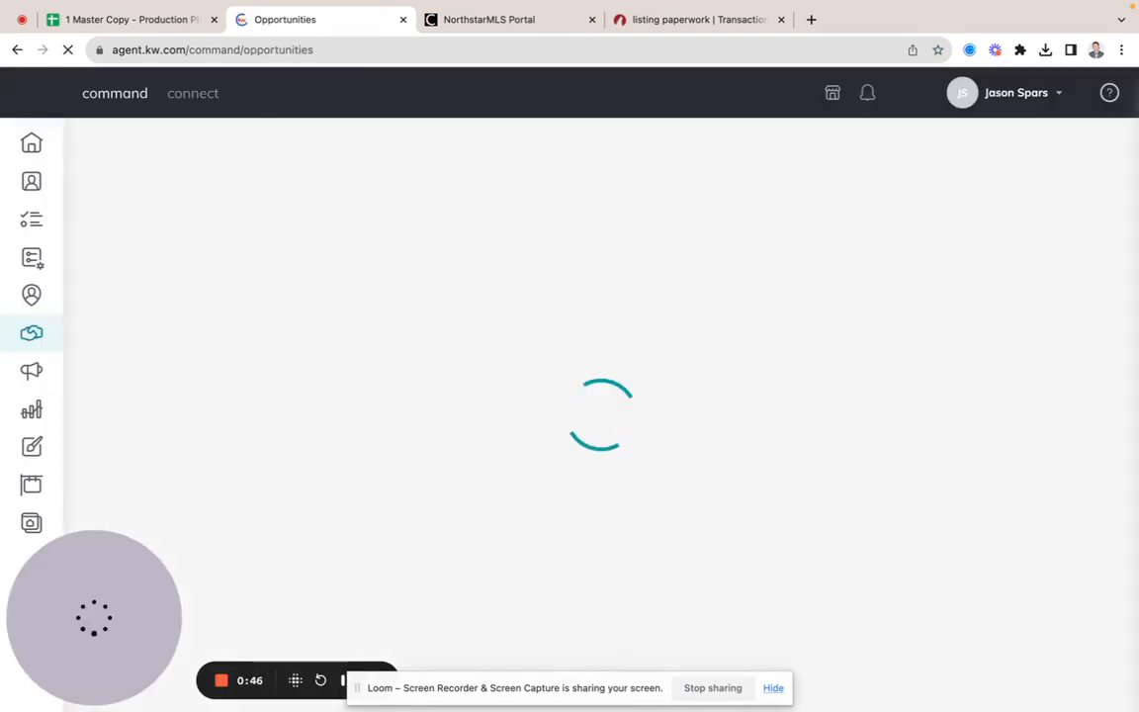
click(775, 692)
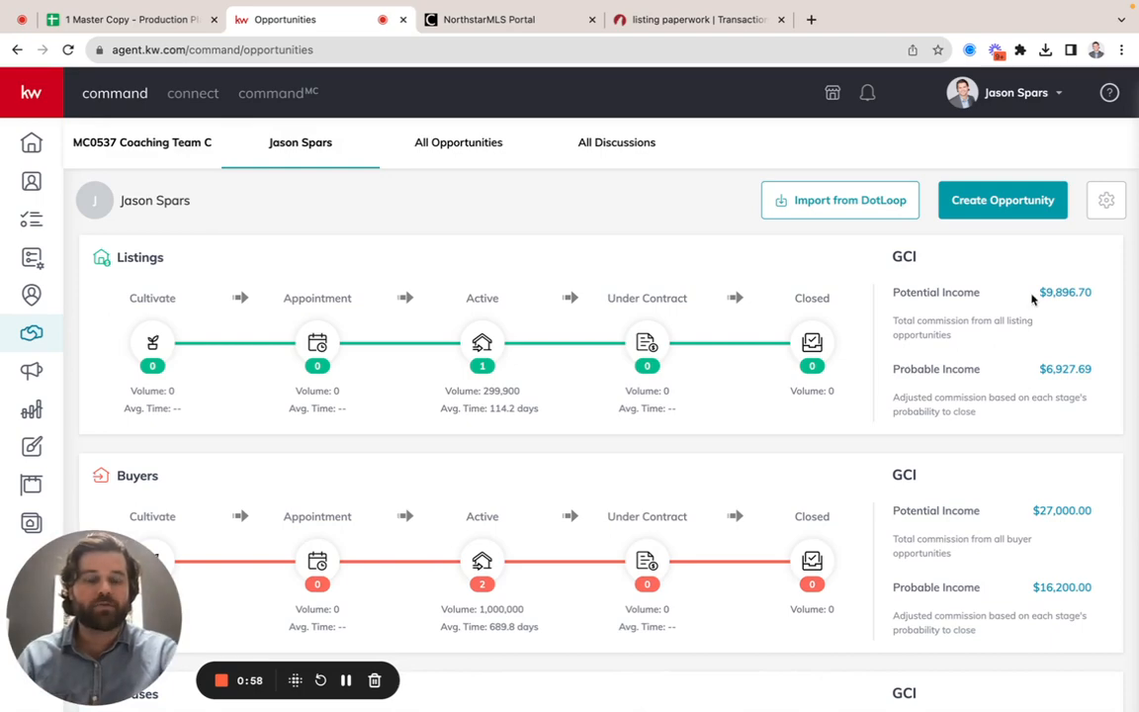
Step: Start a new opportunity of type Listing and select the existing contact as its client by searching for the full name
click(1005, 209)
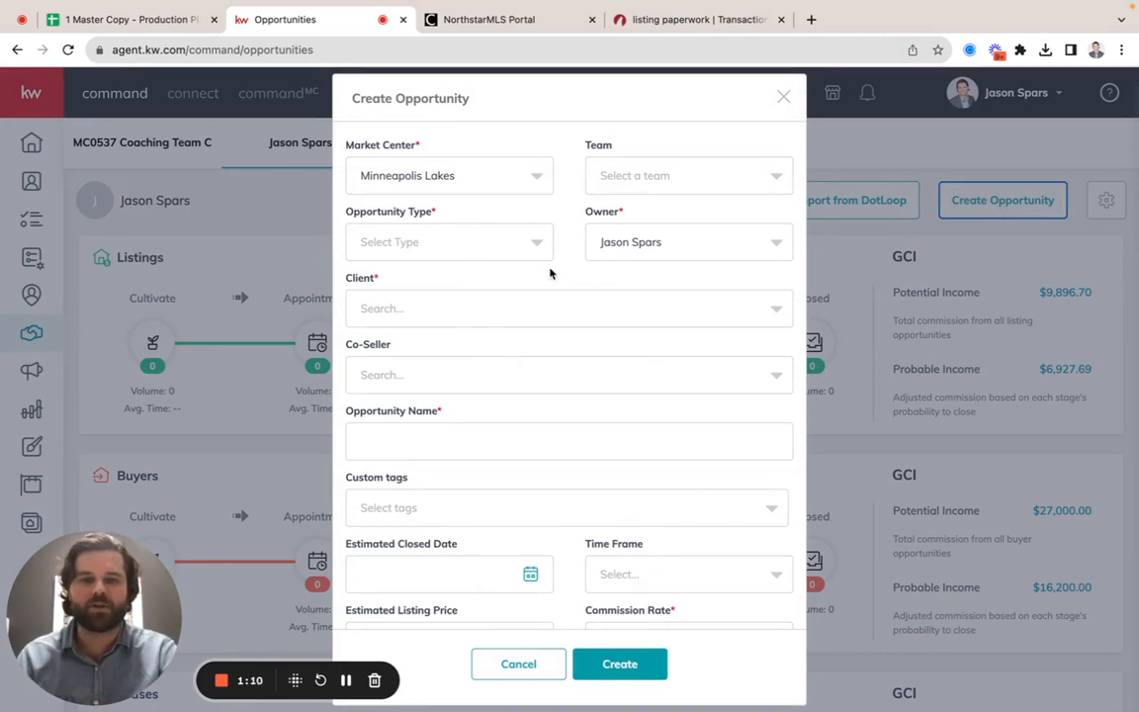
click(498, 252)
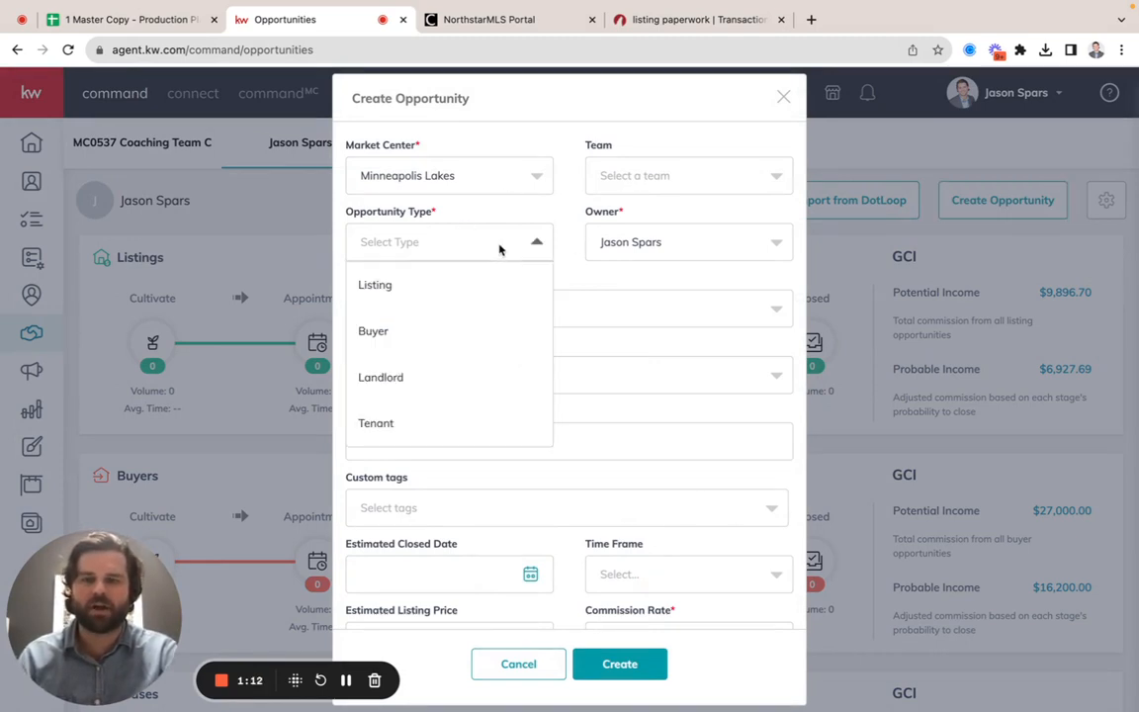
click(417, 284)
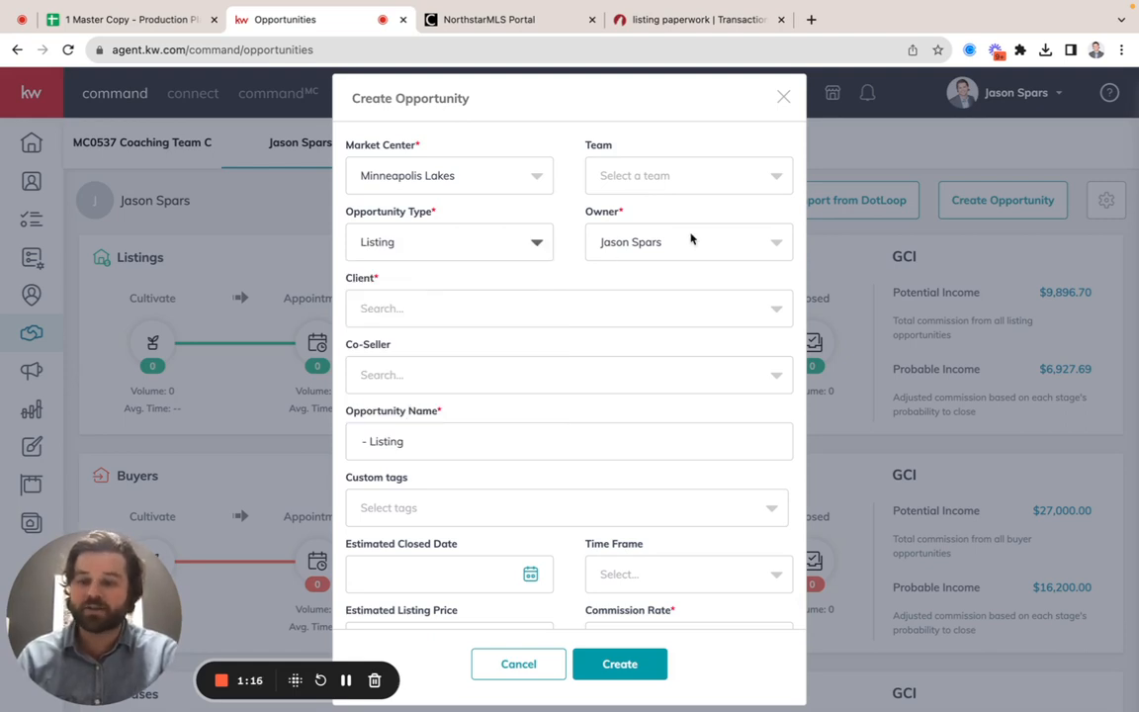
click(520, 312)
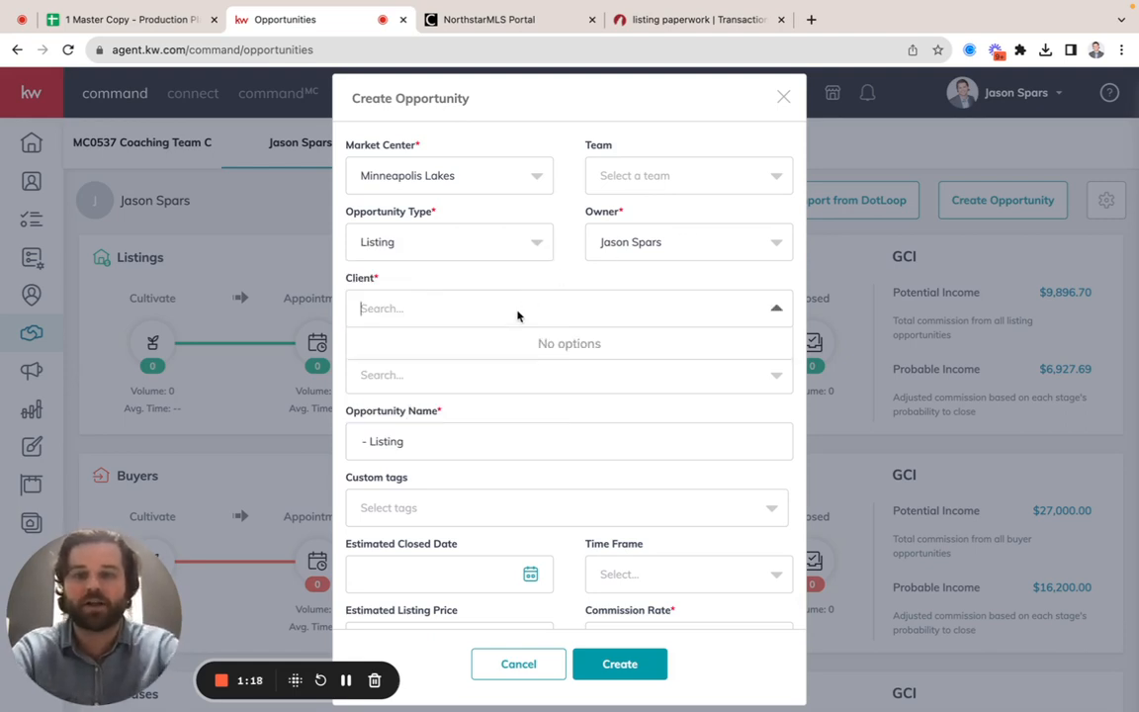
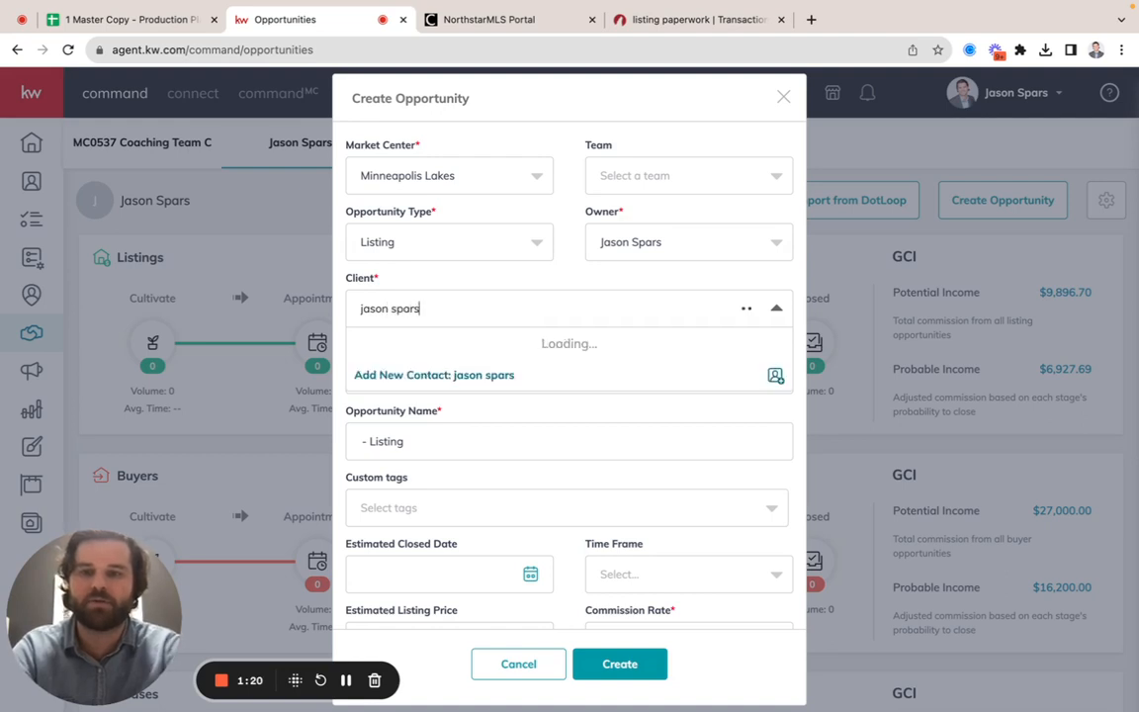
click(423, 363)
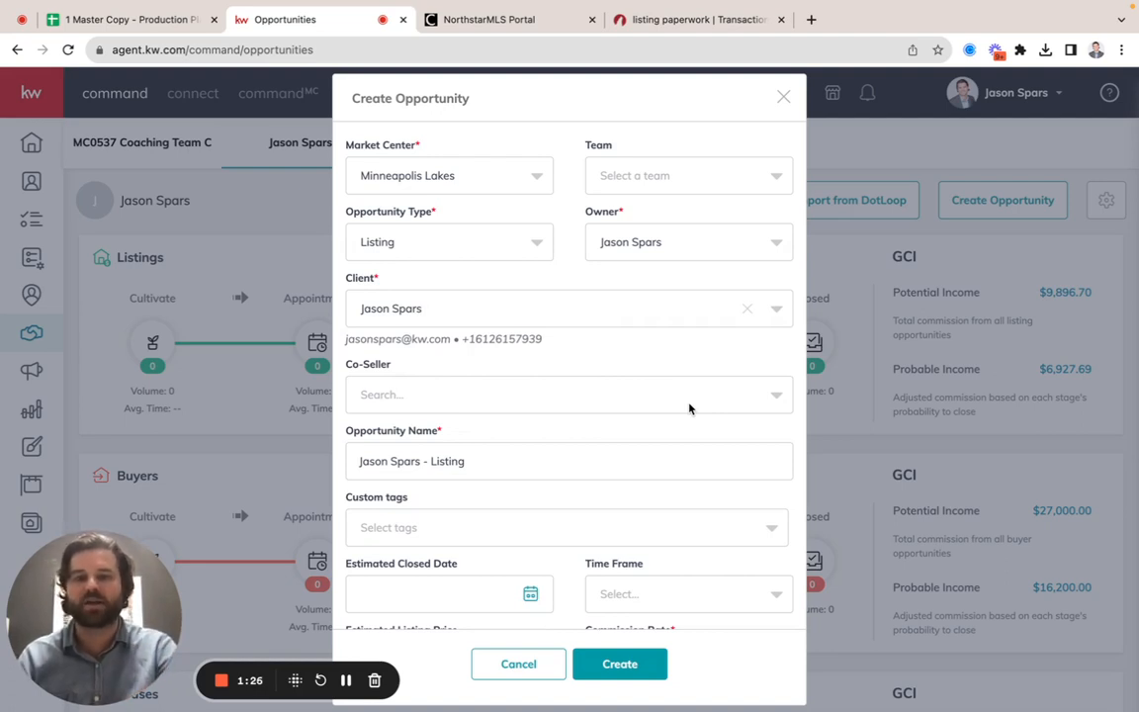
Step: Set the opportunity's estimated closed date to 12/25/2023 and its time frame to 3 months
scroll(725, 410, down, 2)
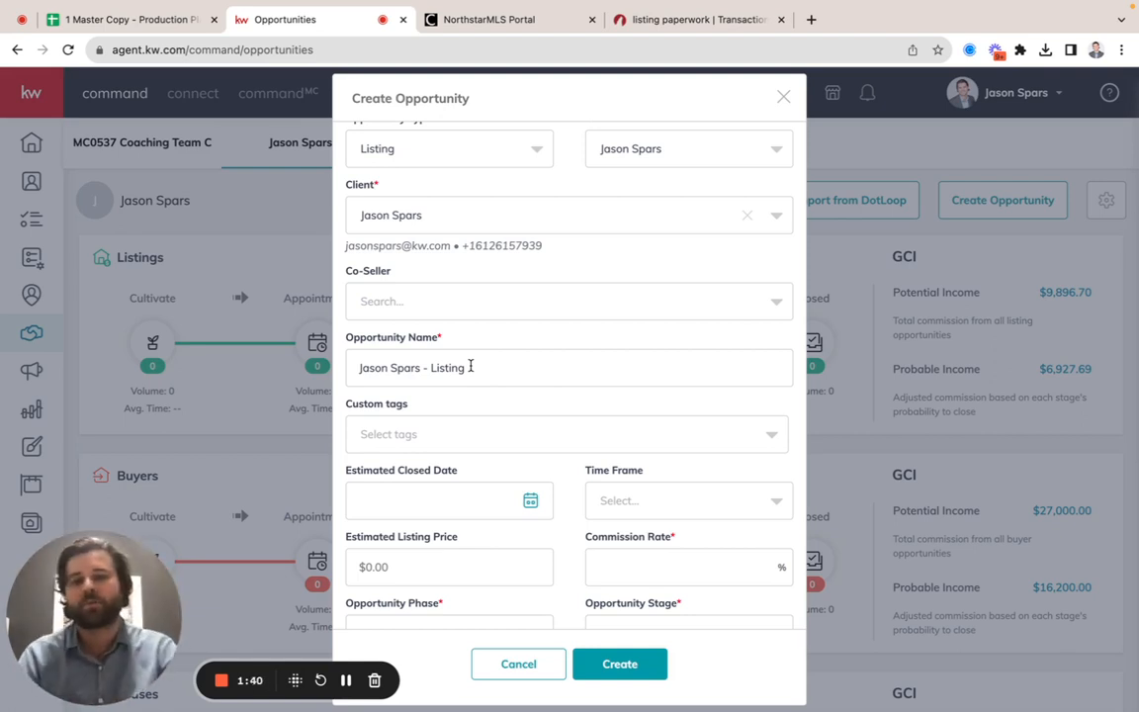
scroll(495, 450, down, 2)
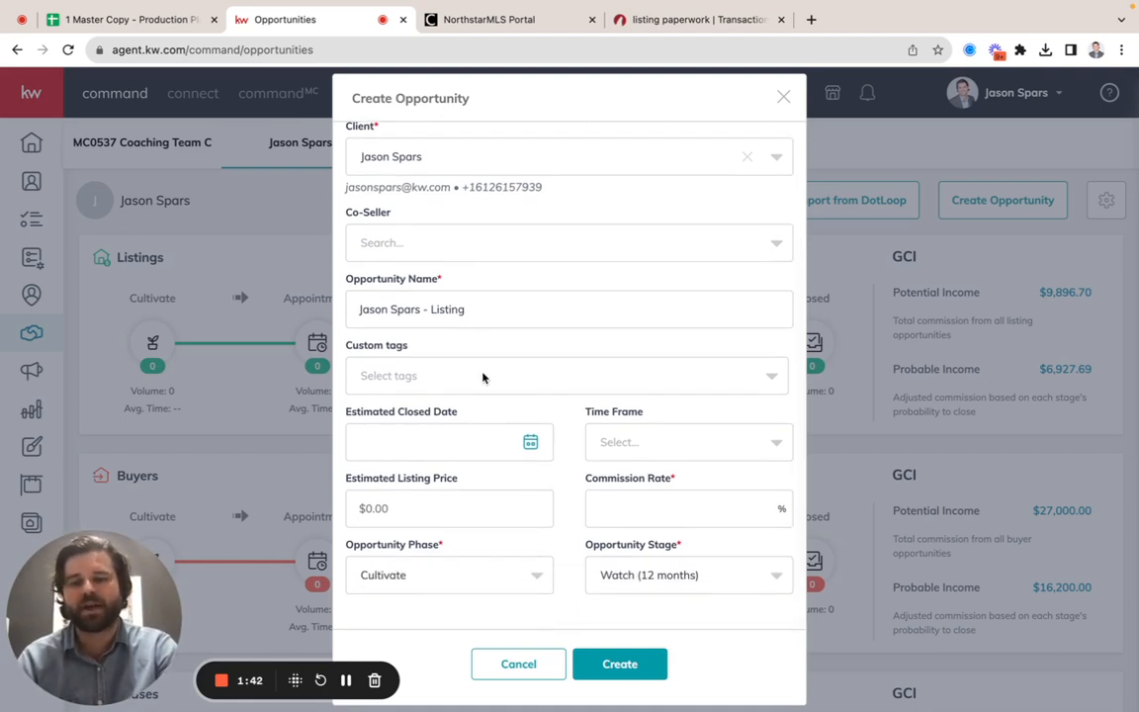
scroll(482, 377, down, 2)
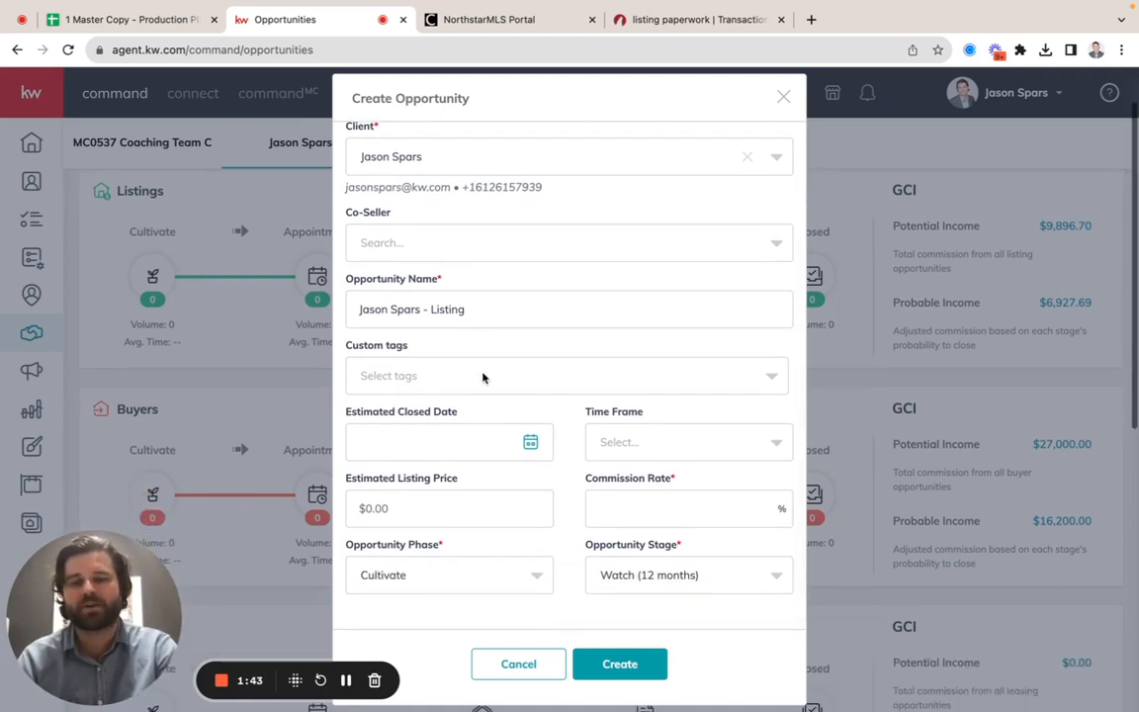
click(531, 444)
scroll(539, 454, down, 2)
click(571, 425)
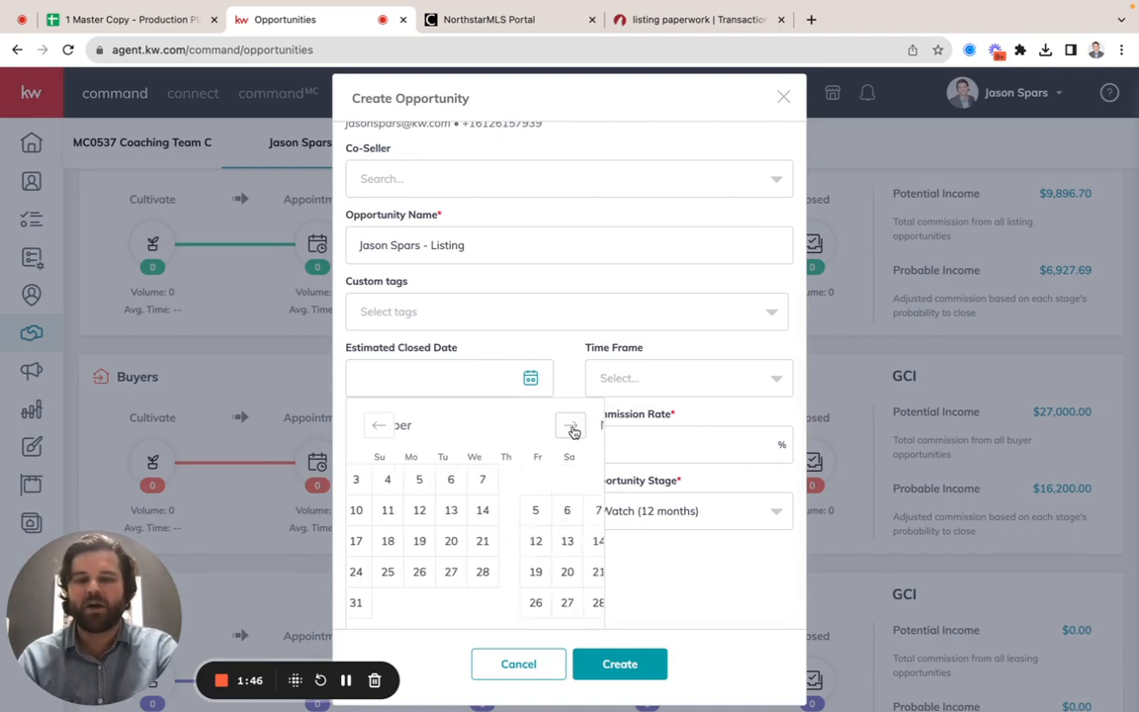
click(570, 425)
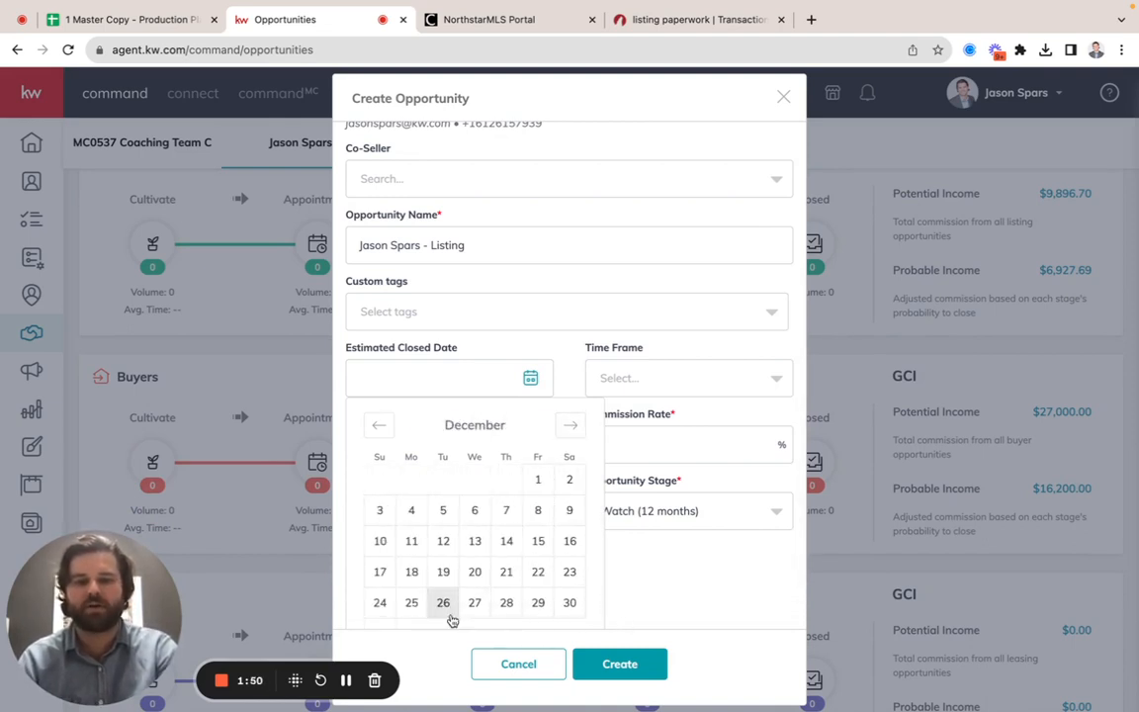
click(412, 604)
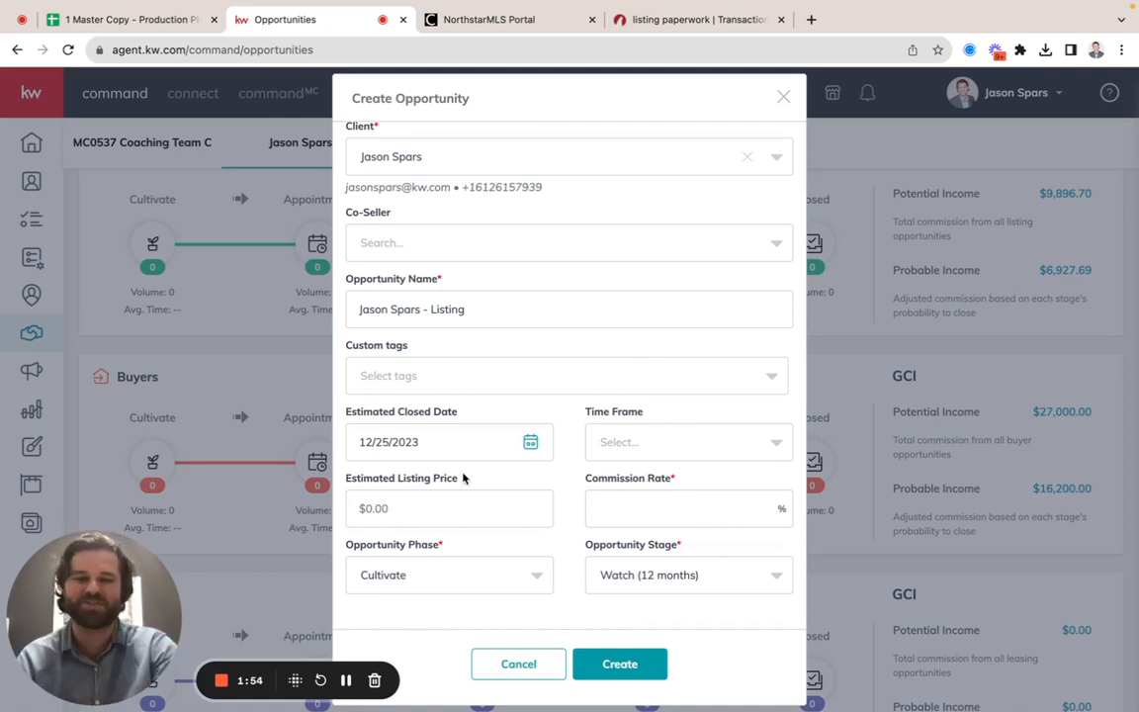
click(731, 440)
click(670, 522)
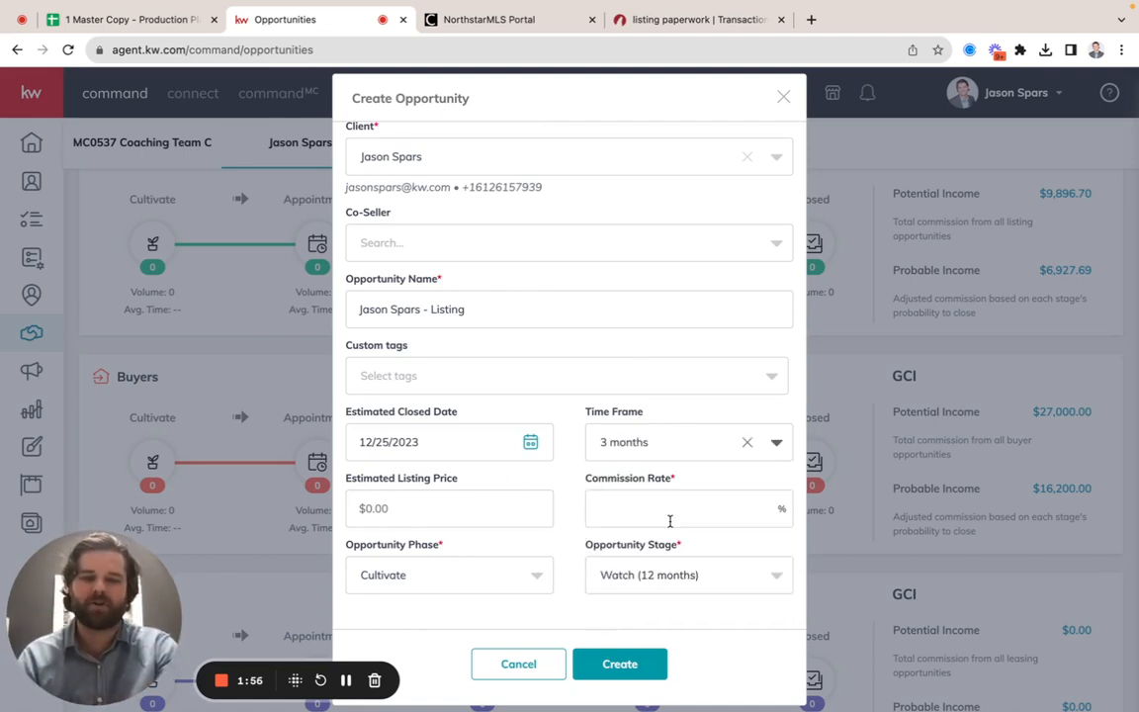
Step: Enter an estimated listing price of $400,000 and a commission rate of 3.3%
click(484, 505)
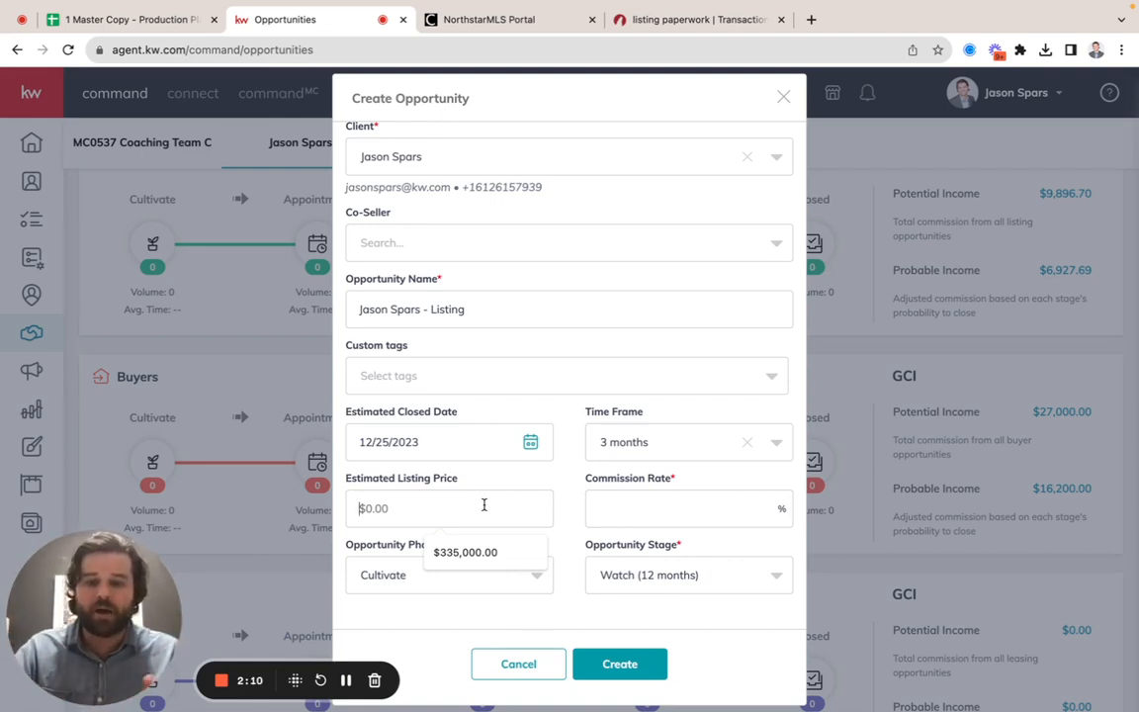
text(400,0)
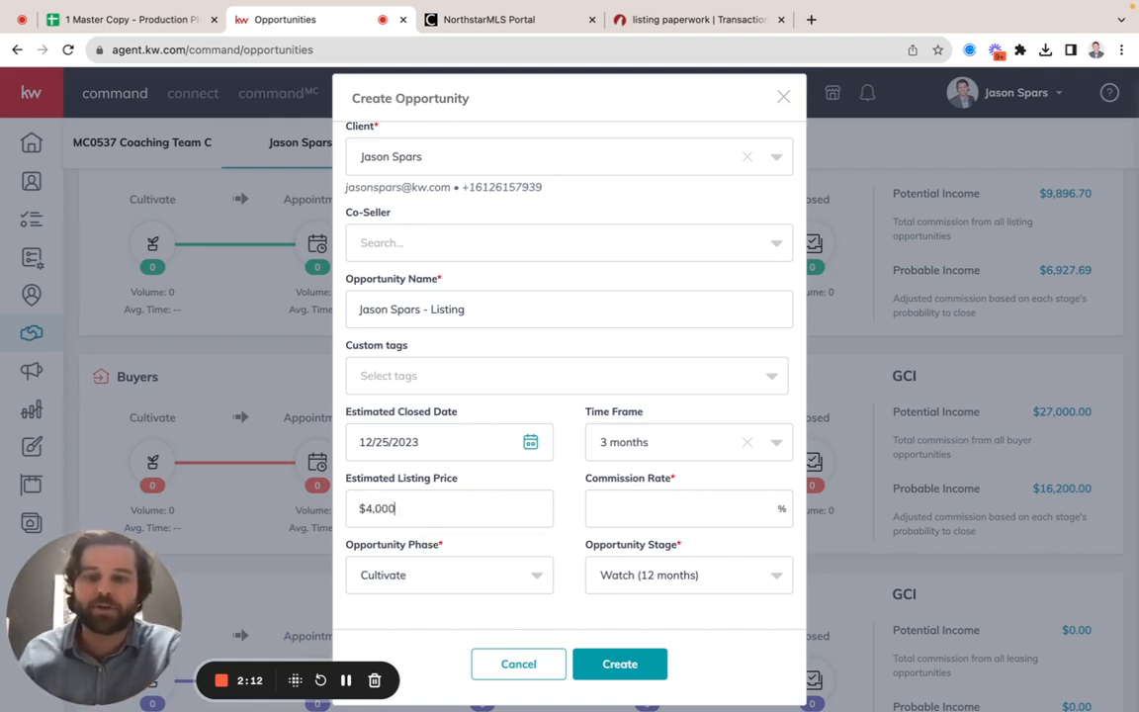
text(00)
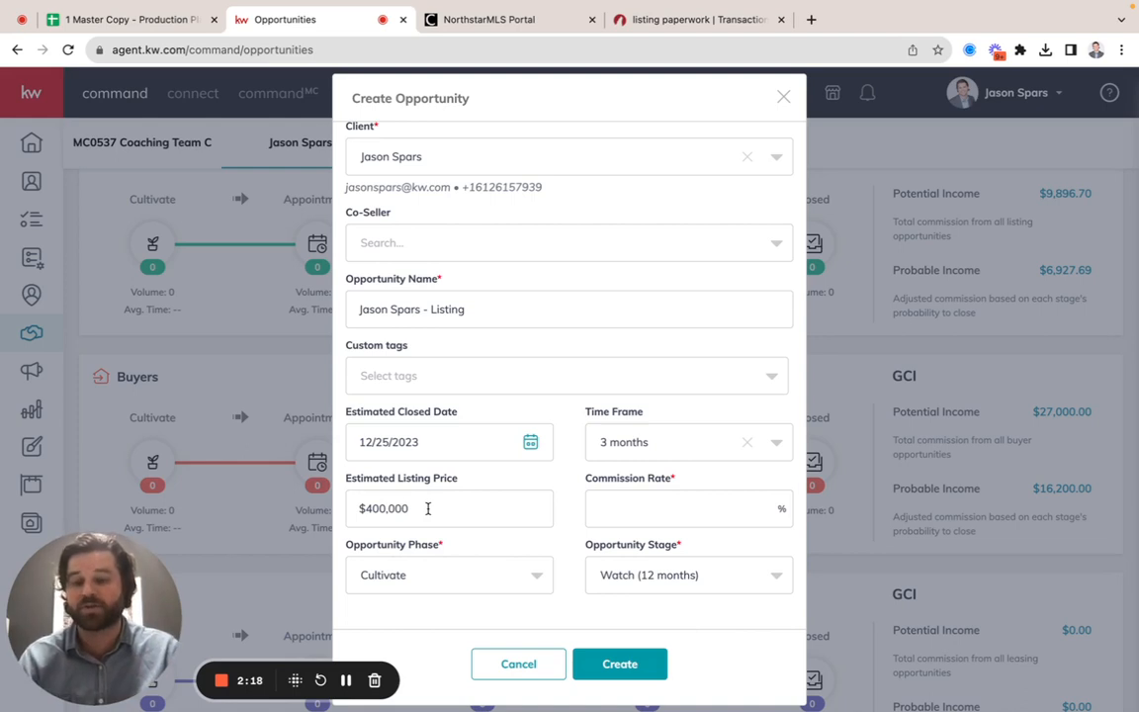
click(622, 504)
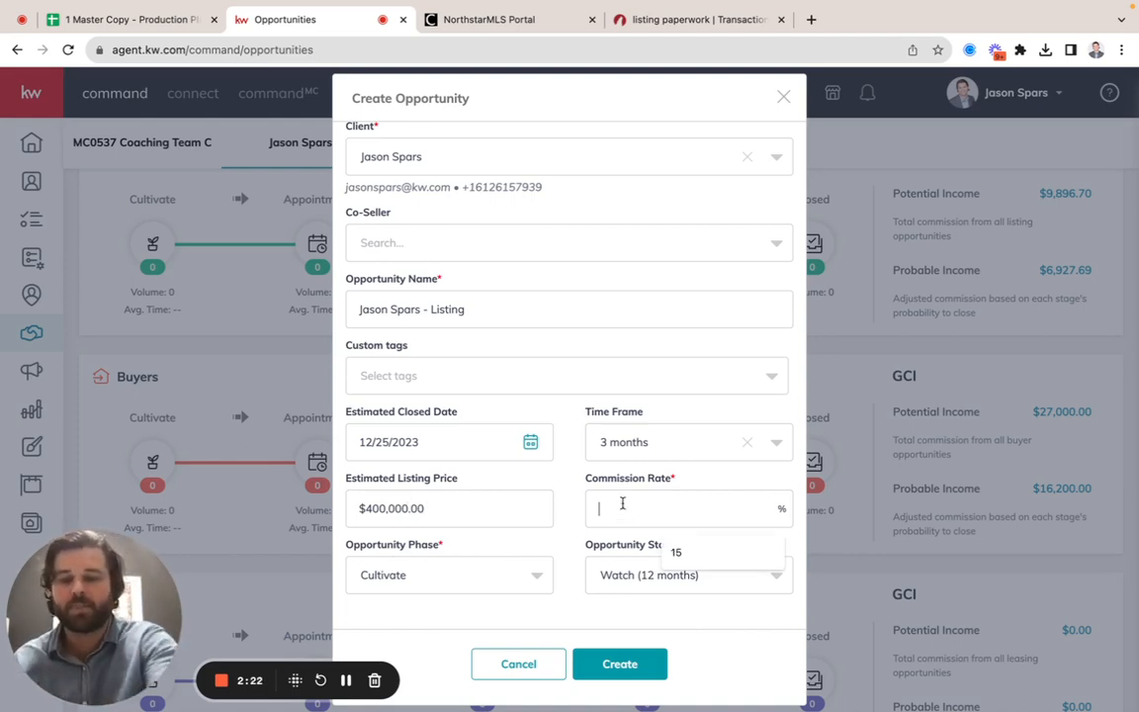
text(3.3)
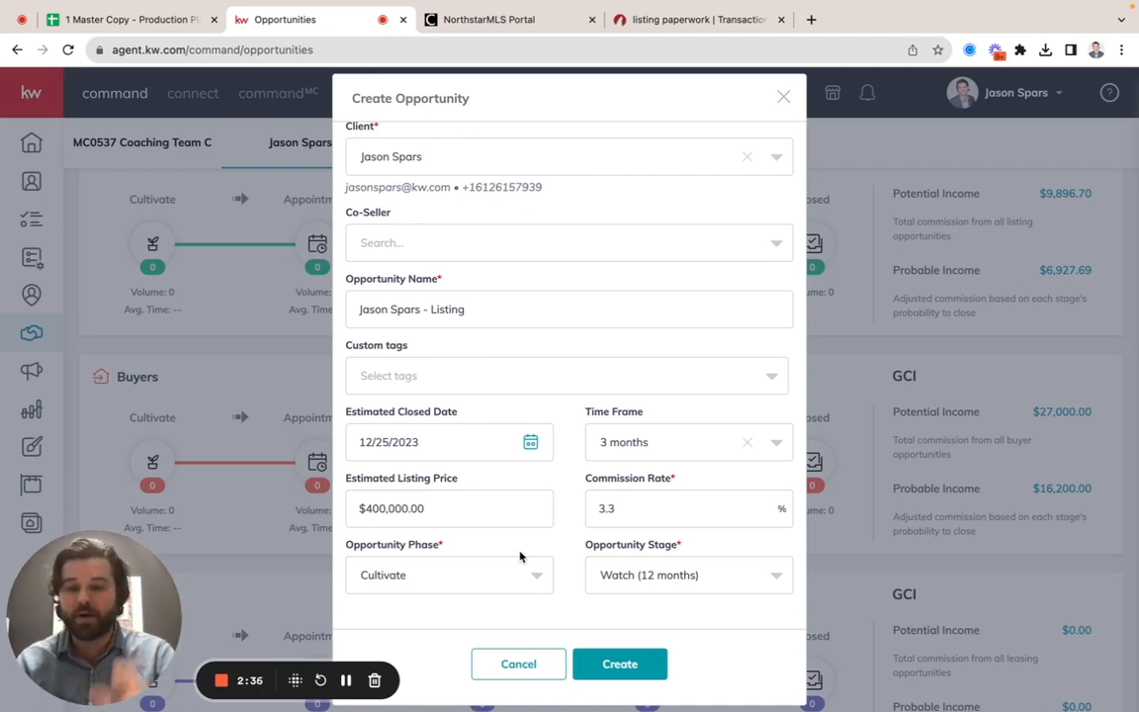
Step: Set the opportunity phase to Active and the stage to Staging, and create the opportunity
click(527, 585)
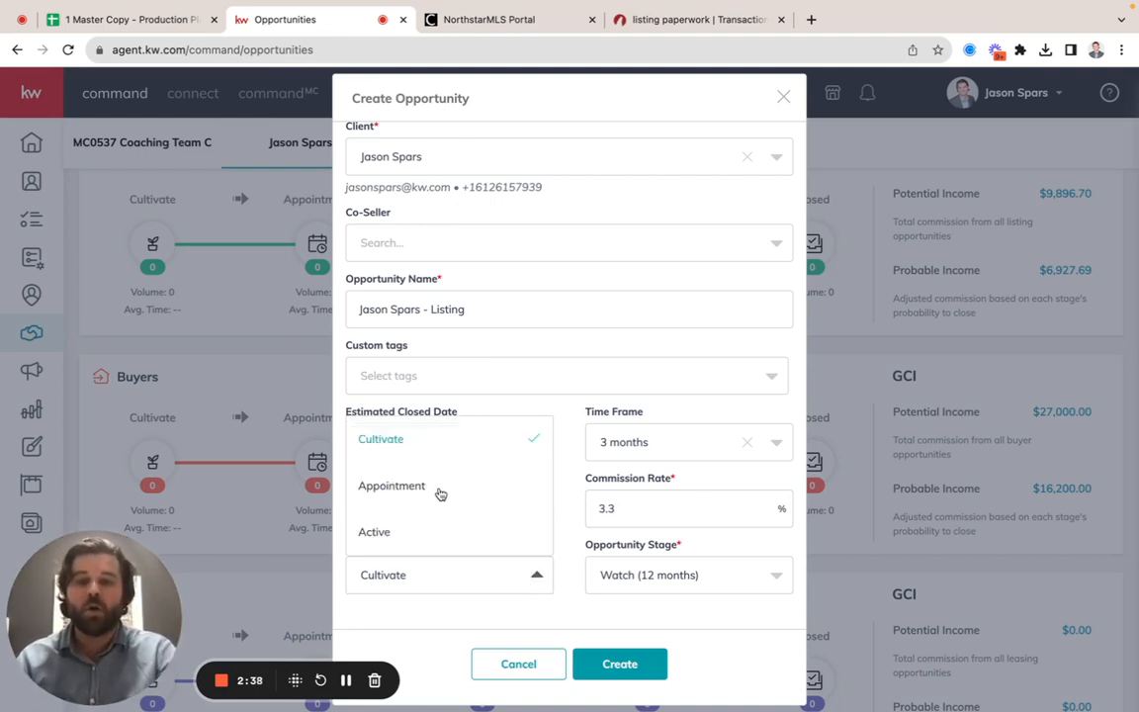
click(402, 530)
click(710, 581)
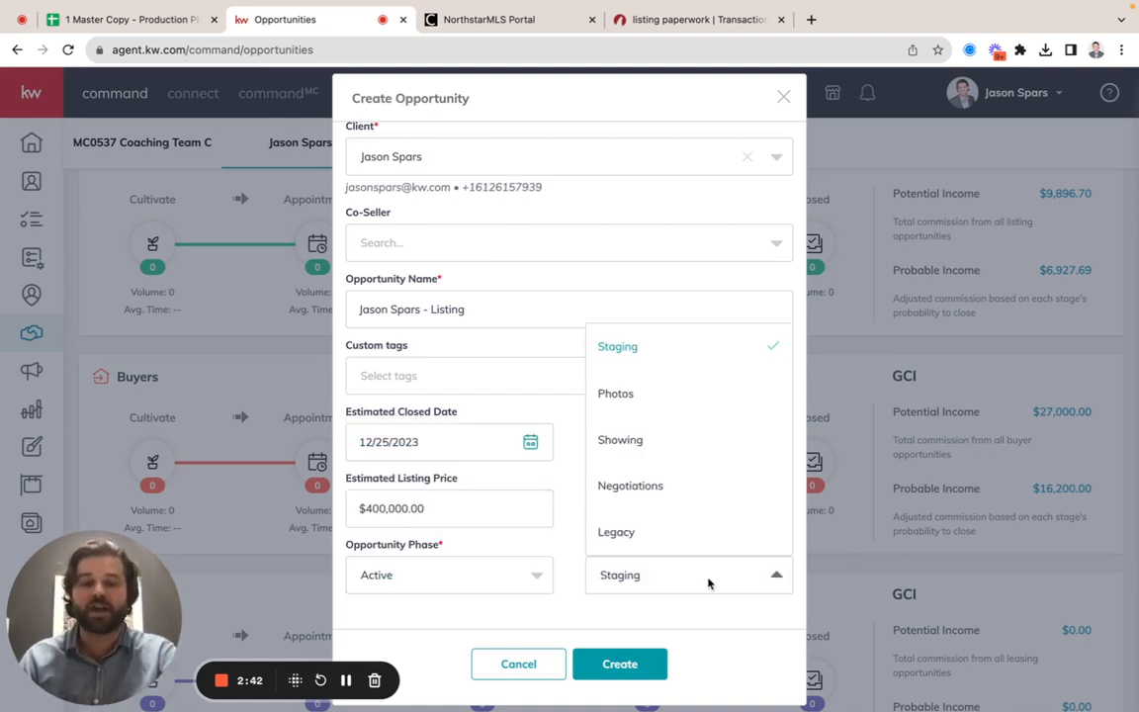
click(653, 356)
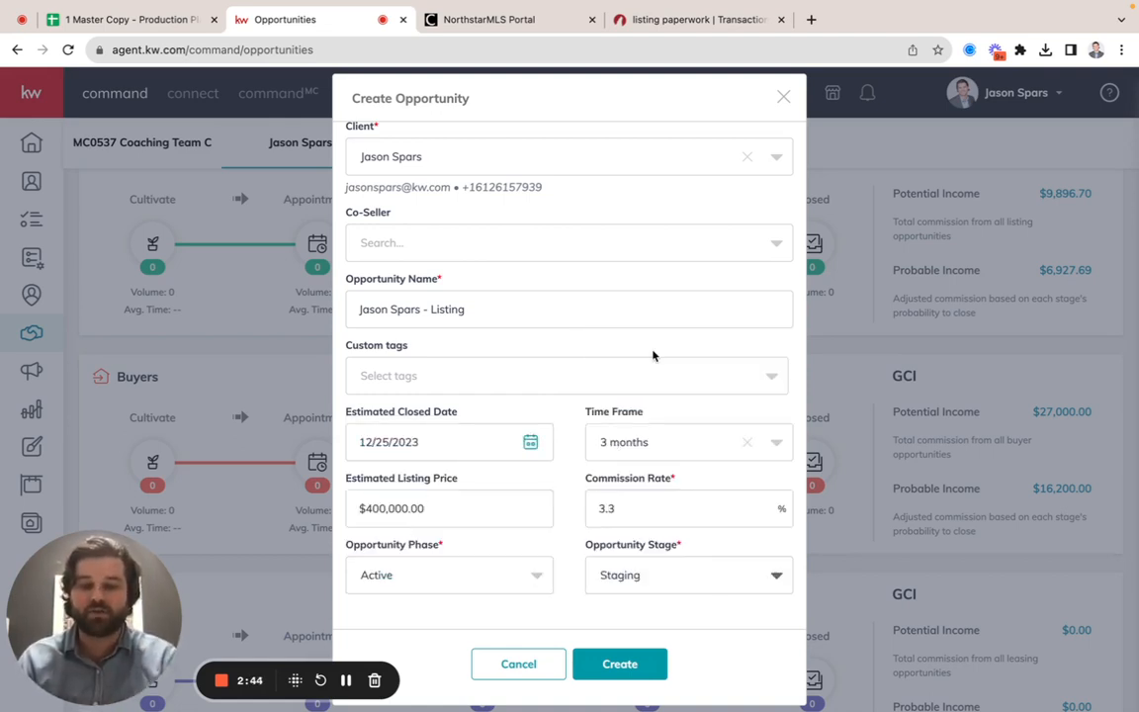
click(644, 678)
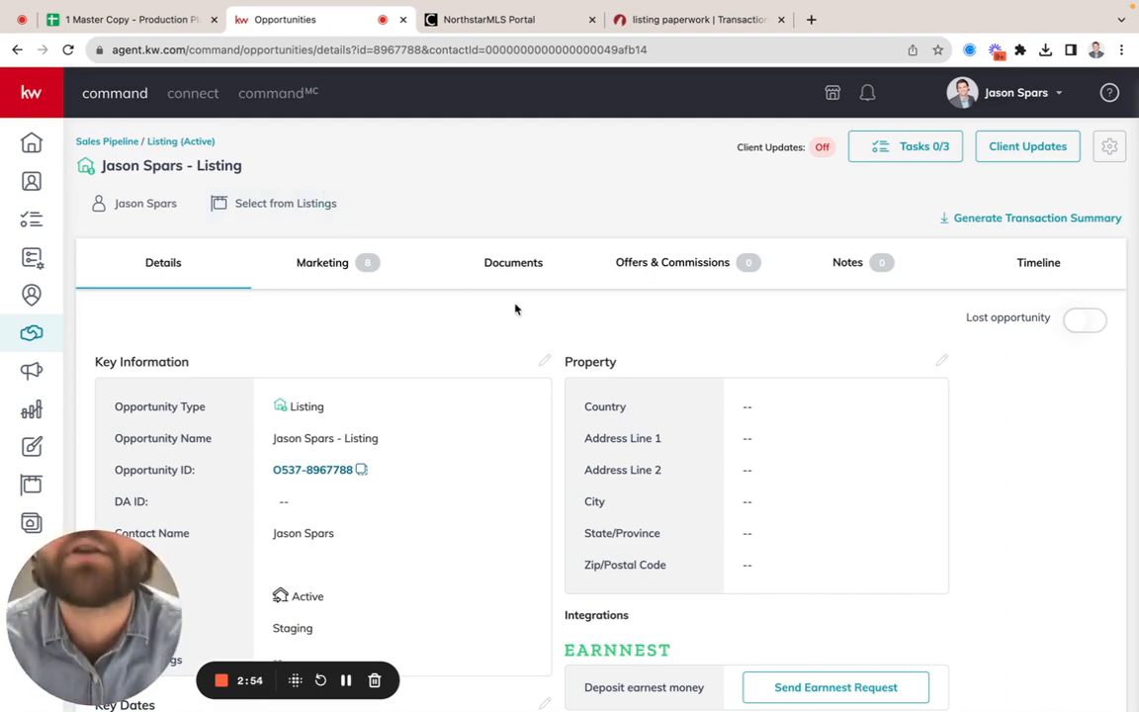
Step: From the active listings board, move the listing in the Showing stage to Closed, keeping the closing date 8/3/2023
click(162, 142)
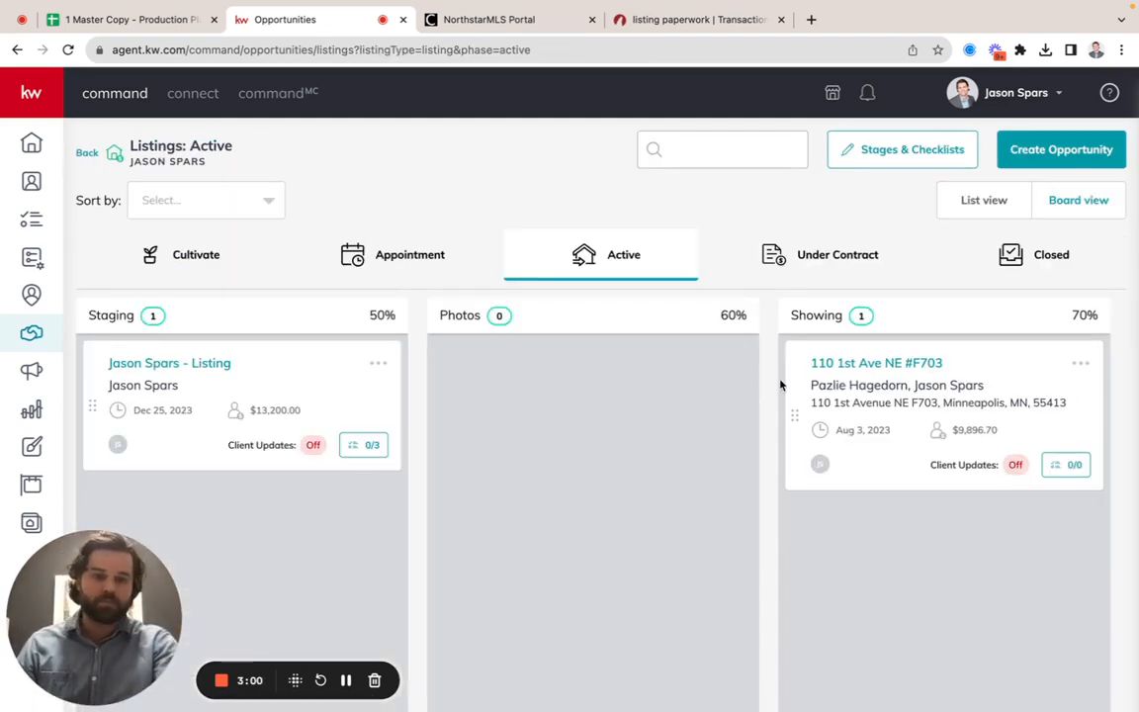
drag(830, 390, 994, 262)
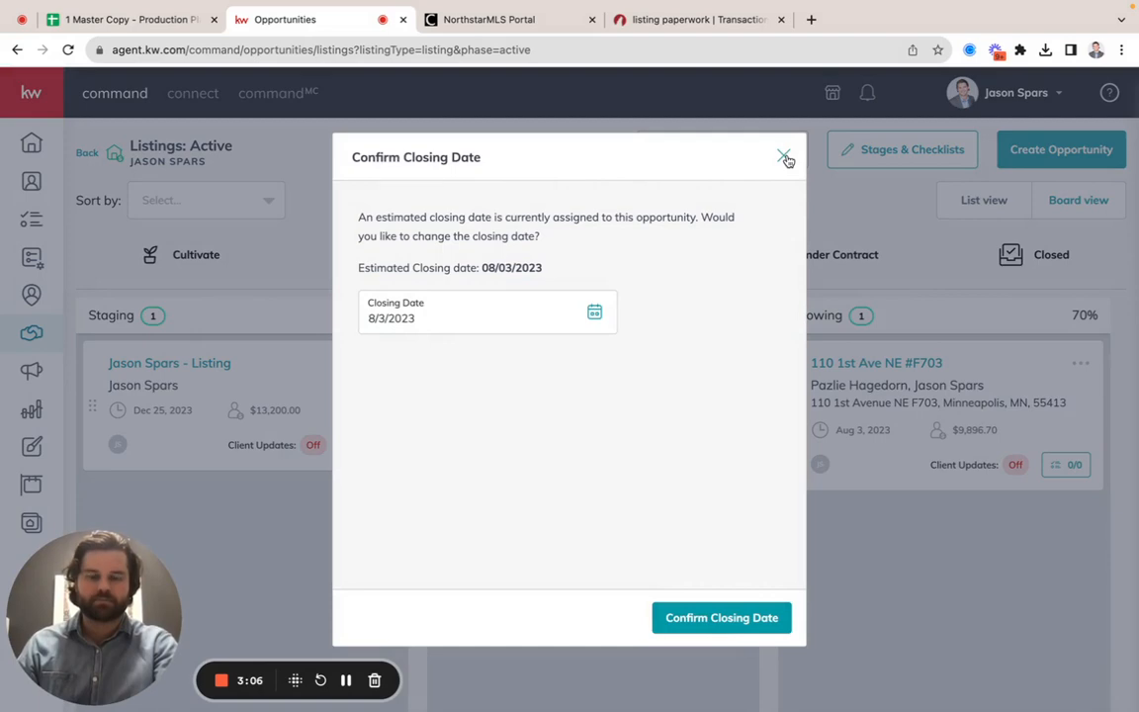
click(713, 617)
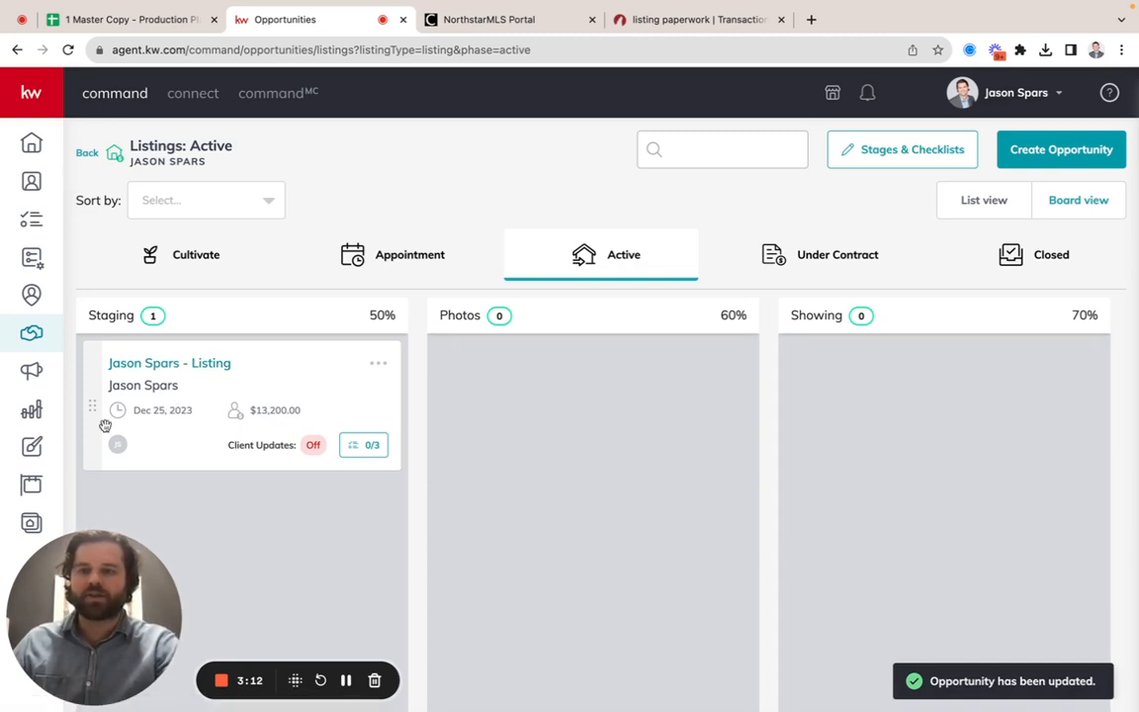
Step: Open the new Staging listing's documents and examine the required and conditional items in the Listed checklist
mouse_move(139, 376)
mouse_down()
mouse_move(453, 338)
mouse_move(381, 371)
mouse_move(150, 368)
mouse_up()
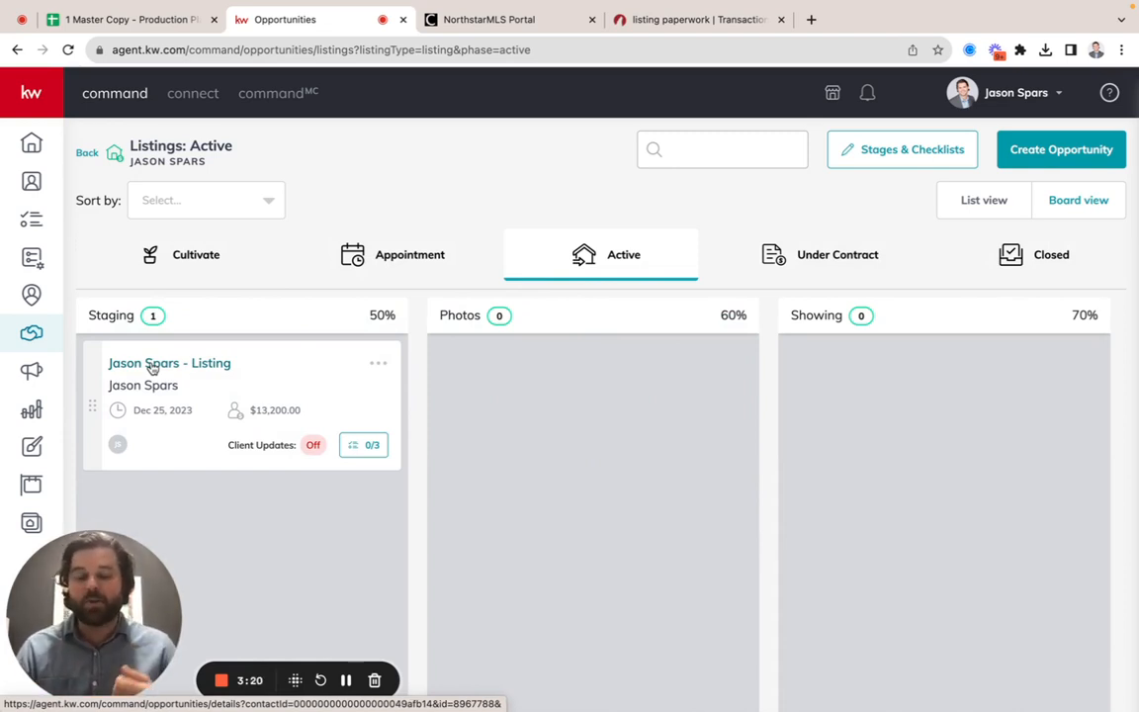
click(154, 364)
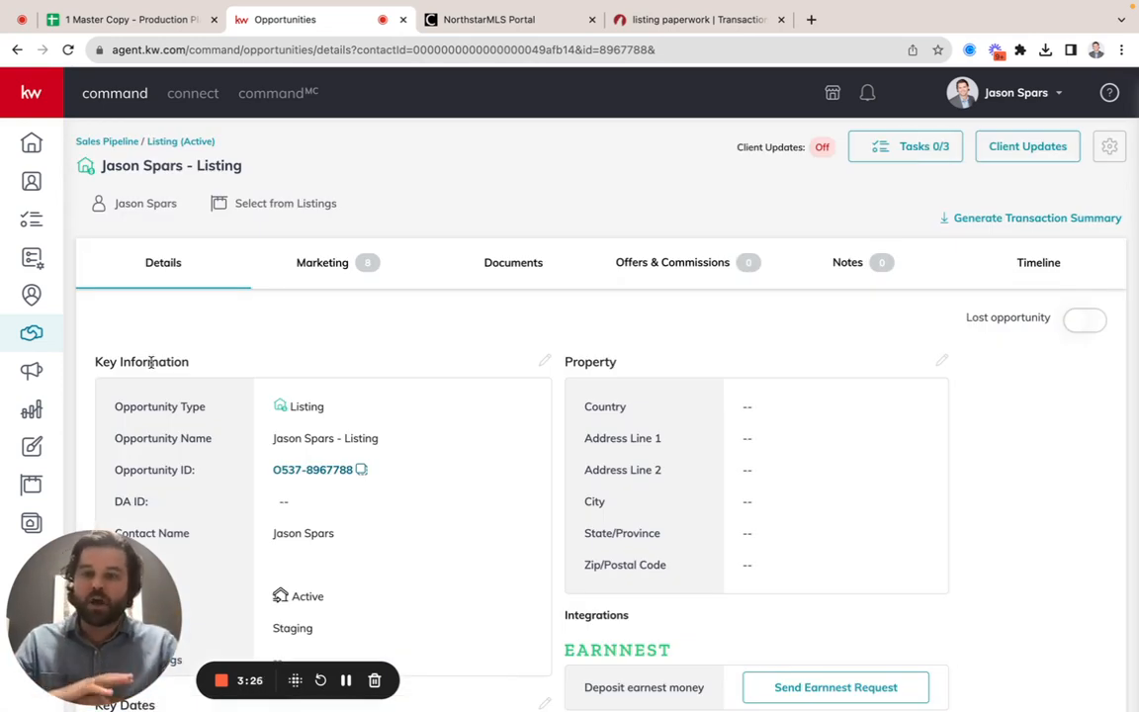
click(509, 265)
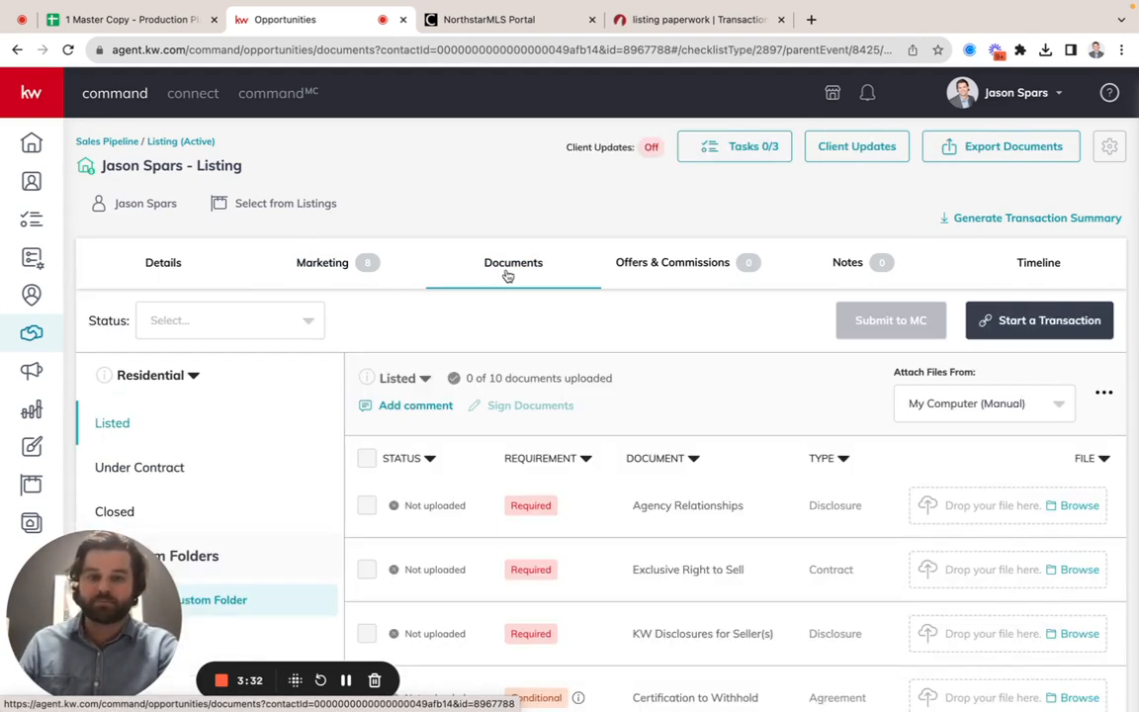
scroll(506, 275, down, 3)
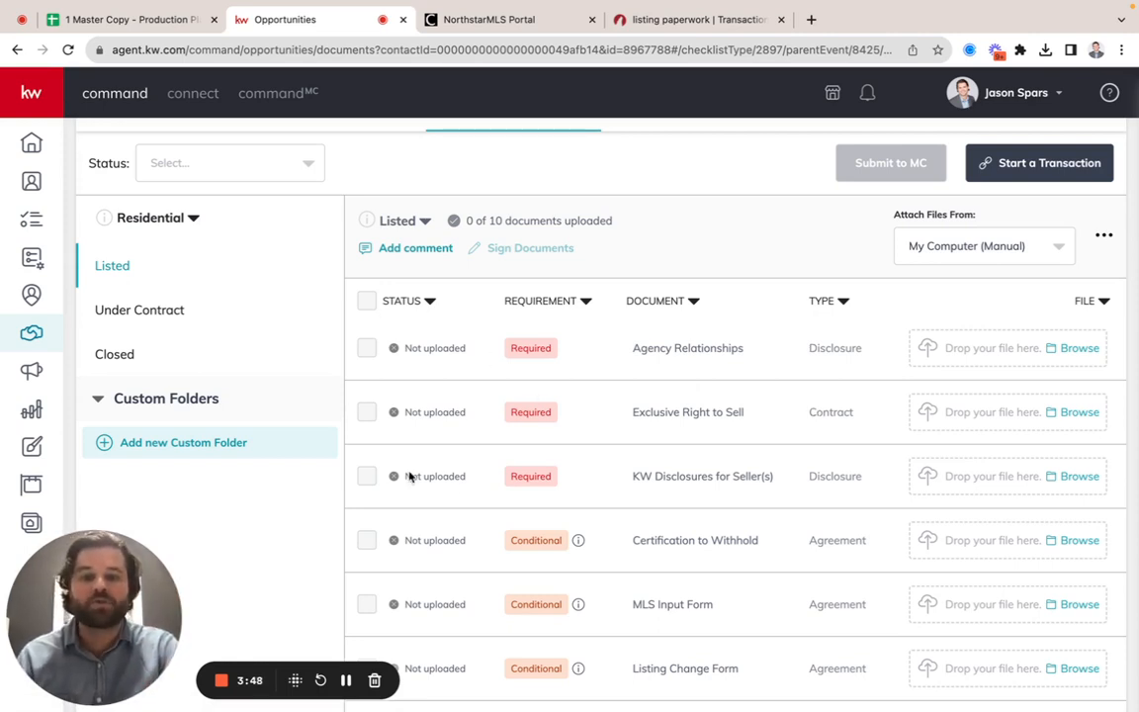
scroll(474, 385, down, 3)
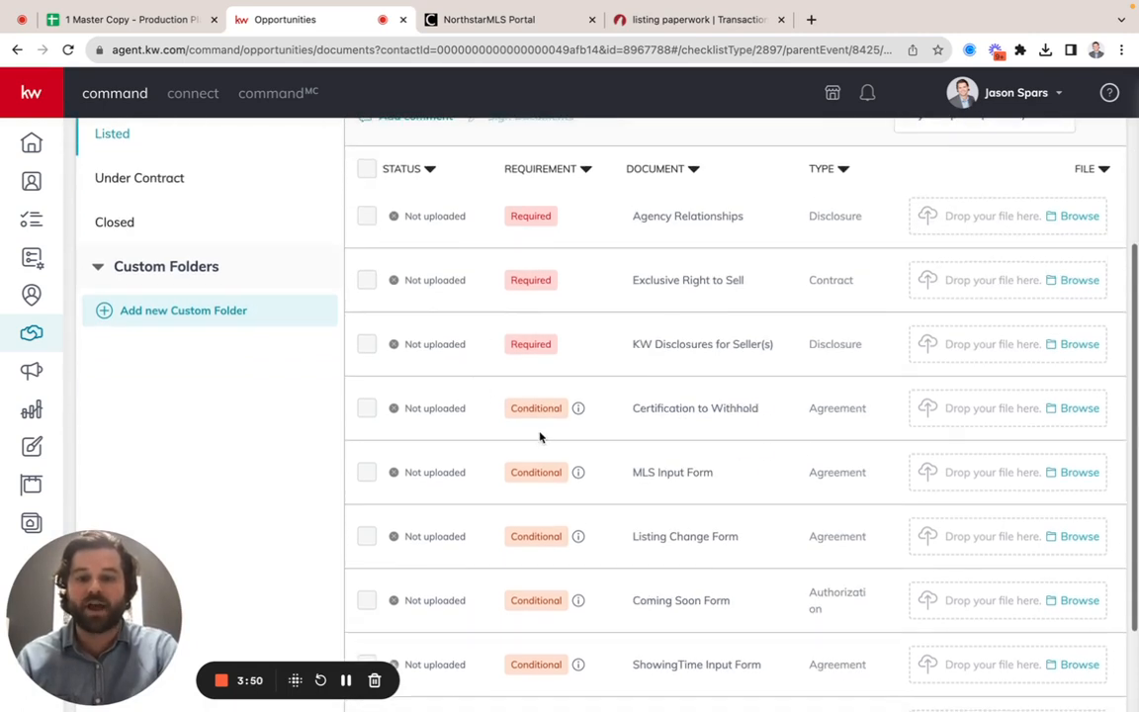
scroll(519, 412, down, 1)
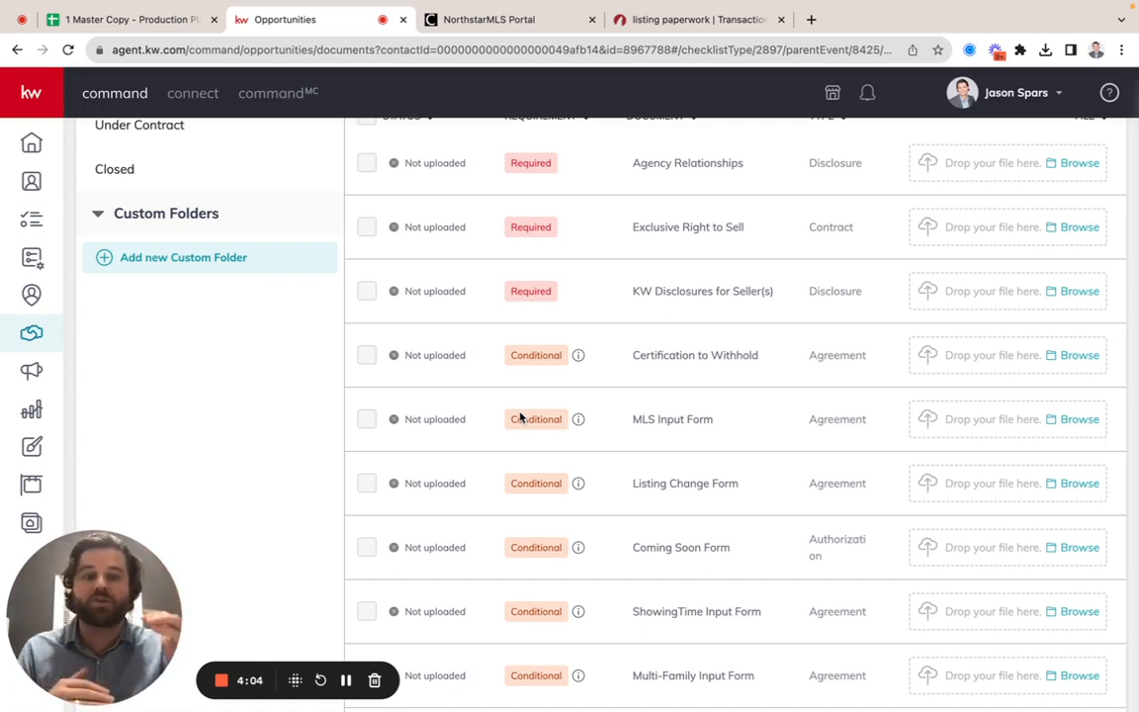
scroll(521, 418, up, 5)
scroll(163, 307, down, 2)
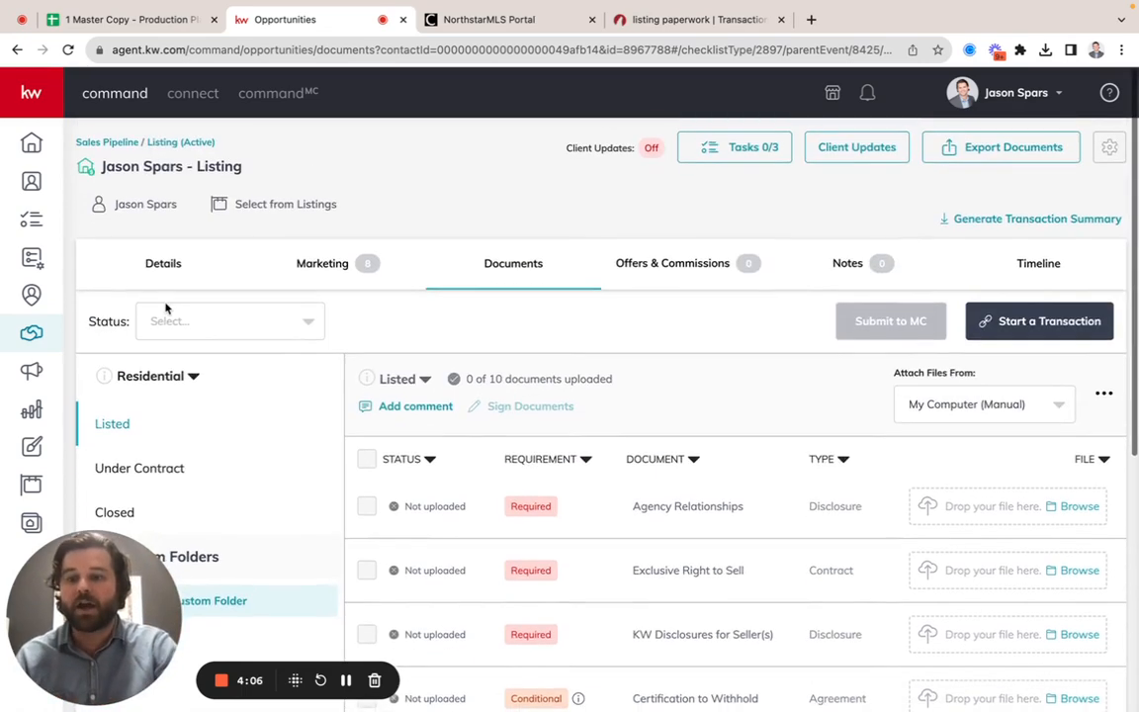
Step: Examine the documents listed in the Under Contract and Closed checklists
click(139, 353)
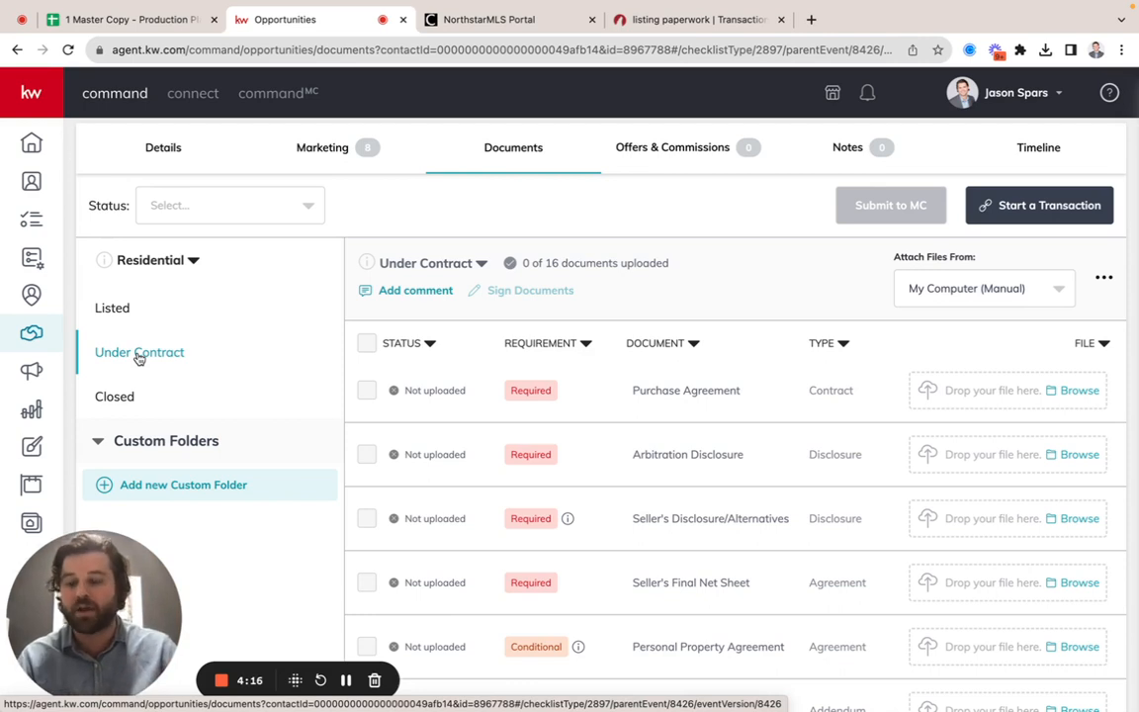
click(107, 396)
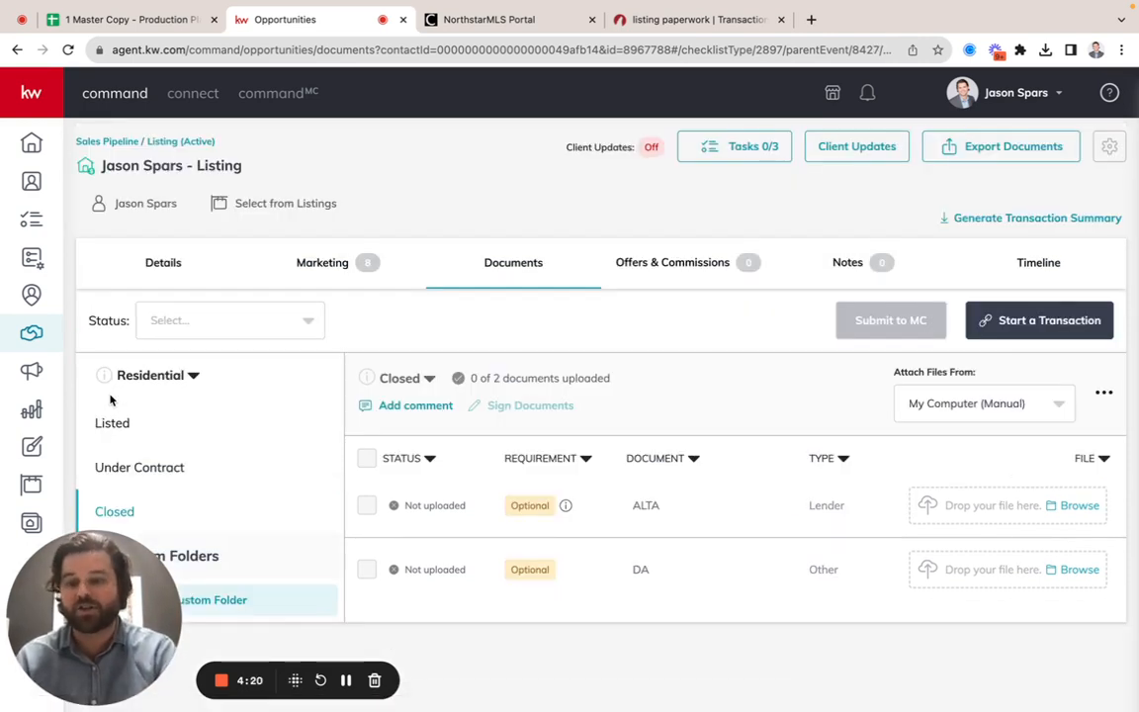
drag(38, 631, 33, 204)
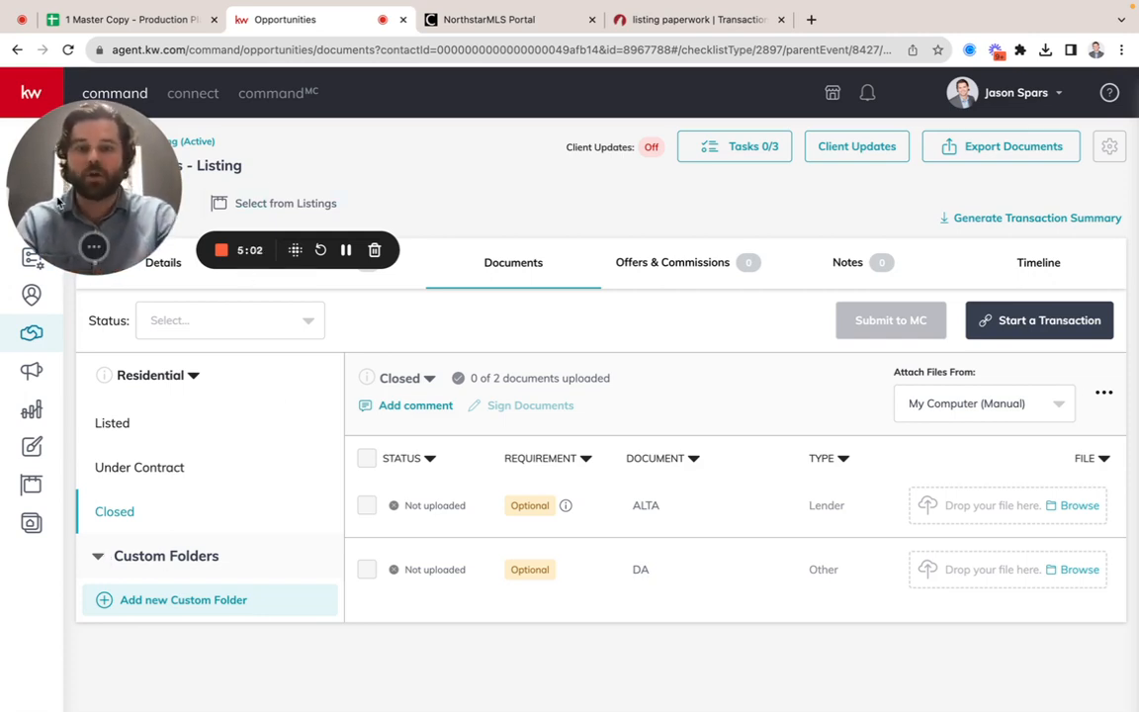
drag(59, 202, 519, 613)
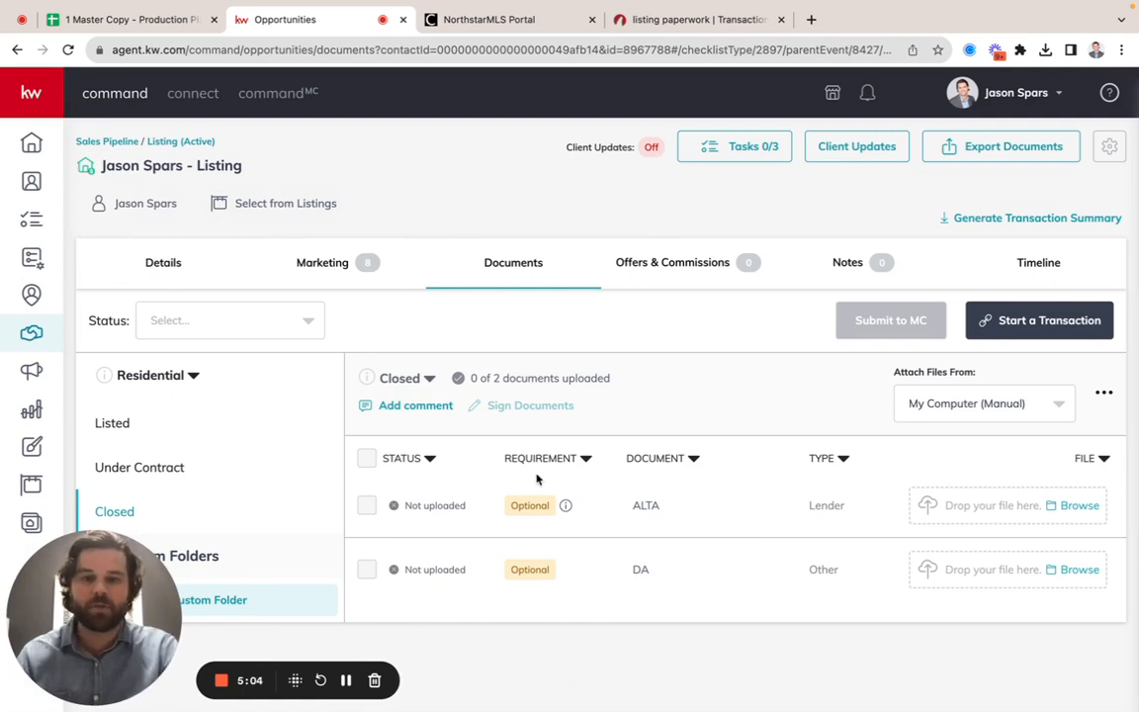
Step: From the Listed checklist, start Split & Attach PDF with the downloaded Forms (1).pdf and proceed to the page splitting view
click(114, 425)
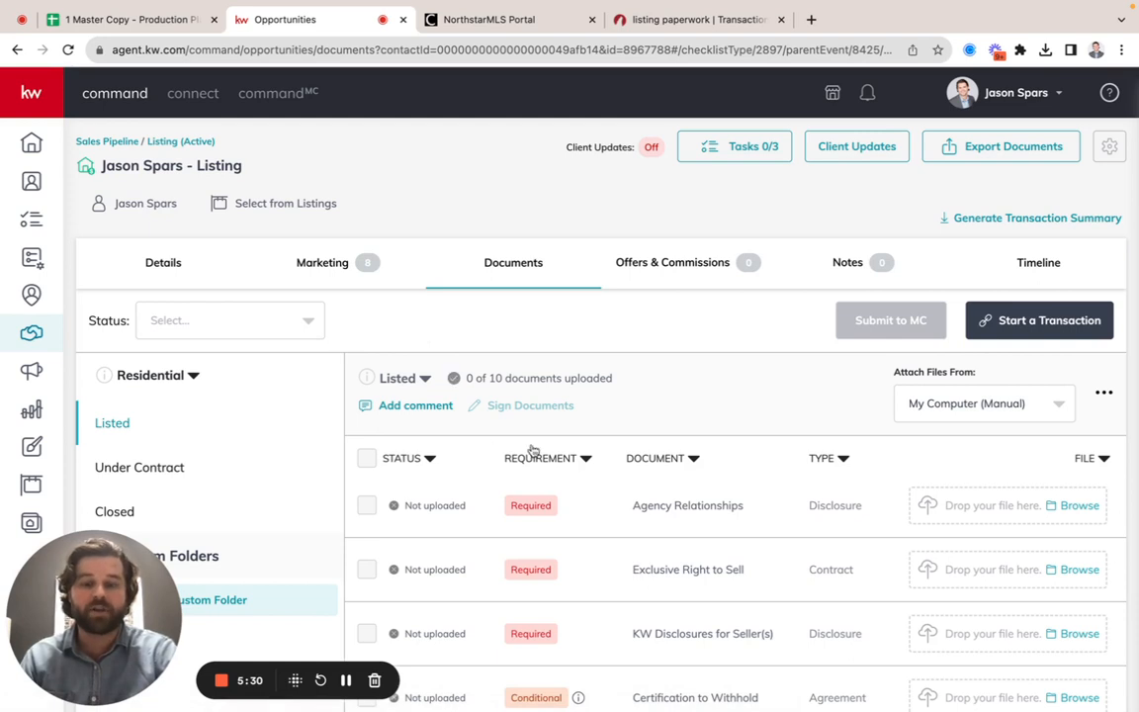
click(1102, 396)
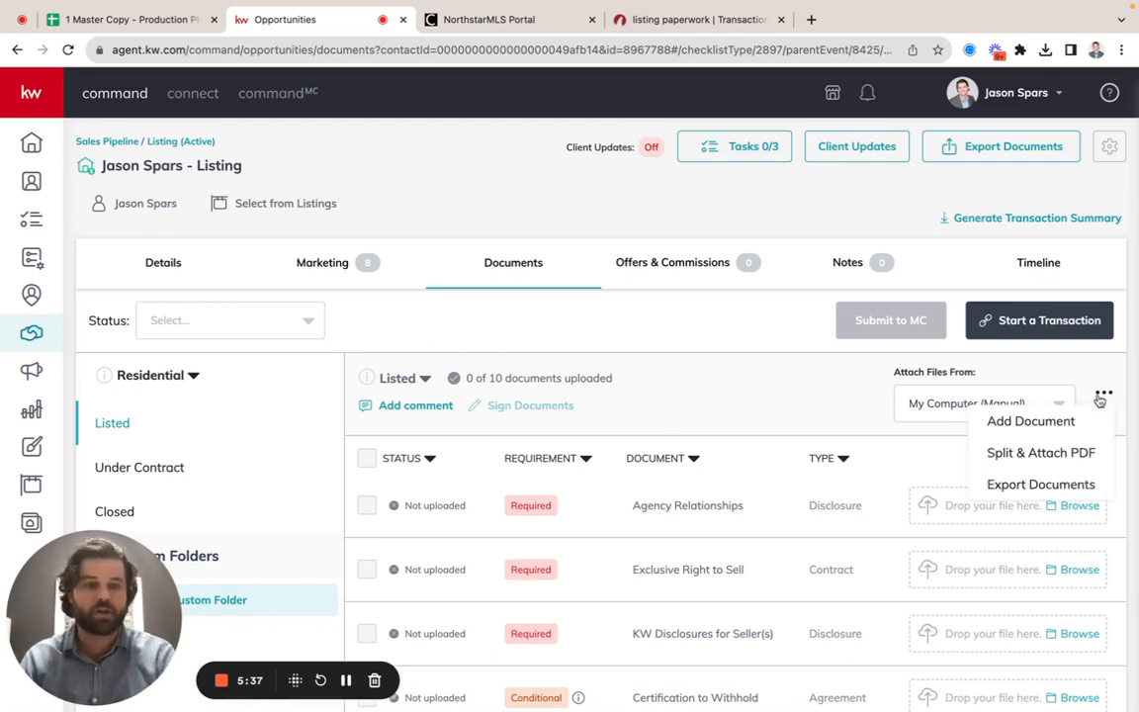
click(1040, 452)
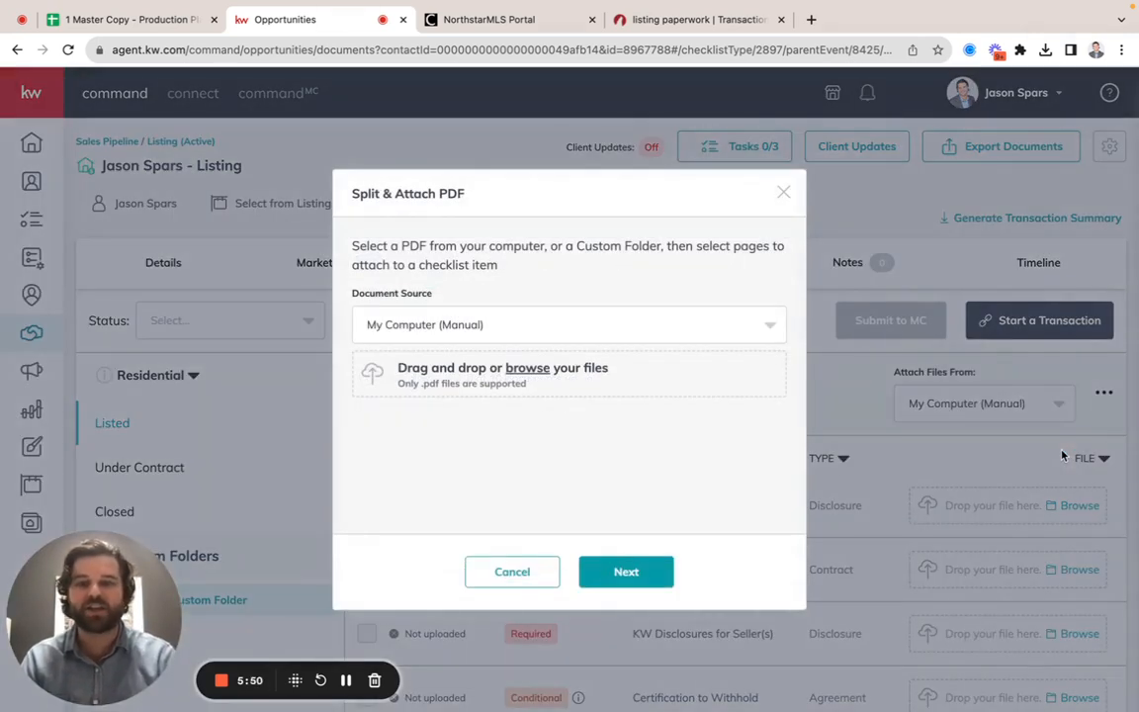
click(1045, 49)
drag(909, 118, 506, 376)
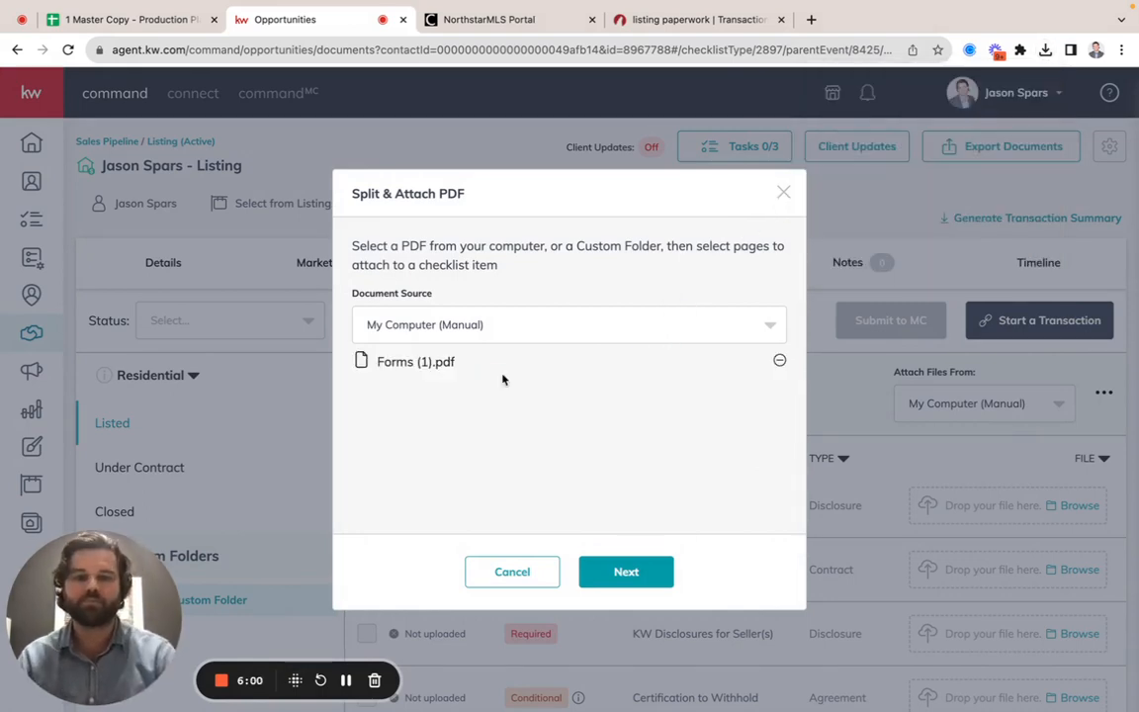
click(652, 571)
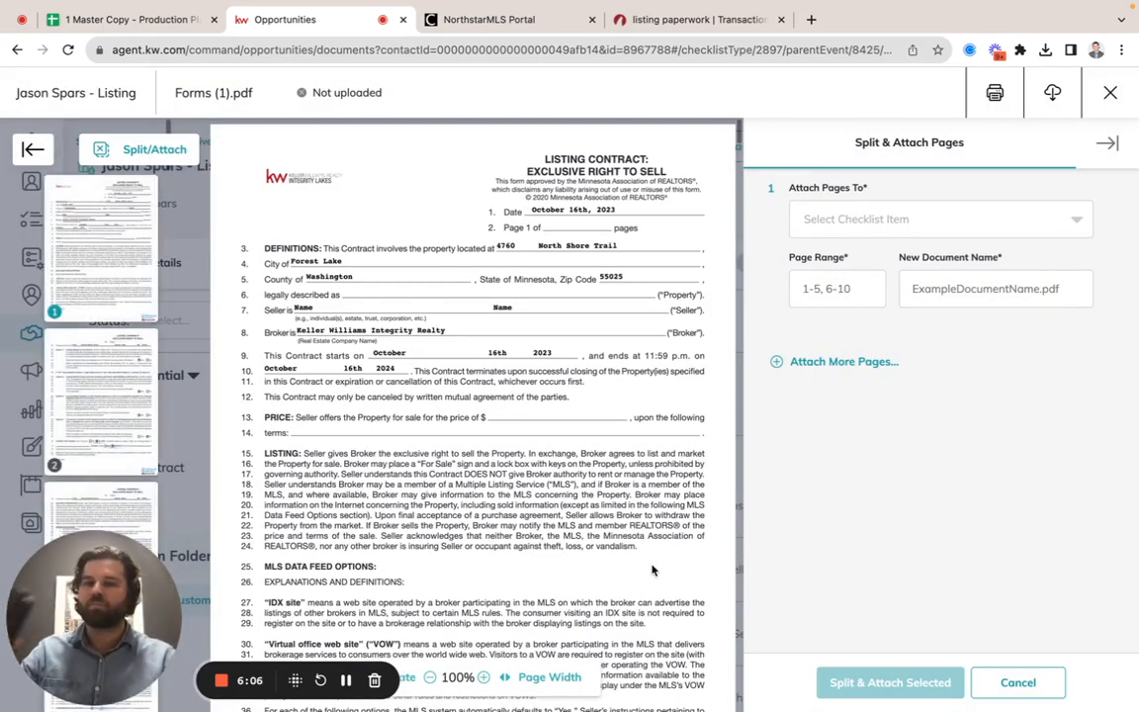
scroll(652, 570, down, 3)
scroll(652, 570, down, 3)
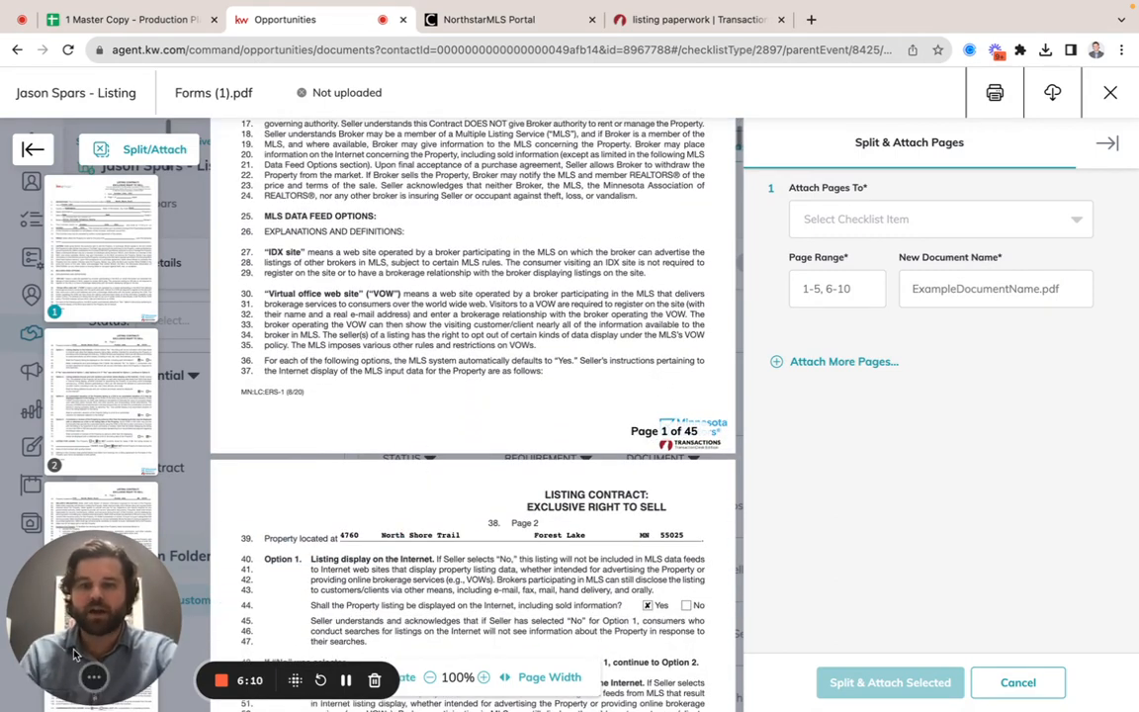
drag(67, 585, 367, 459)
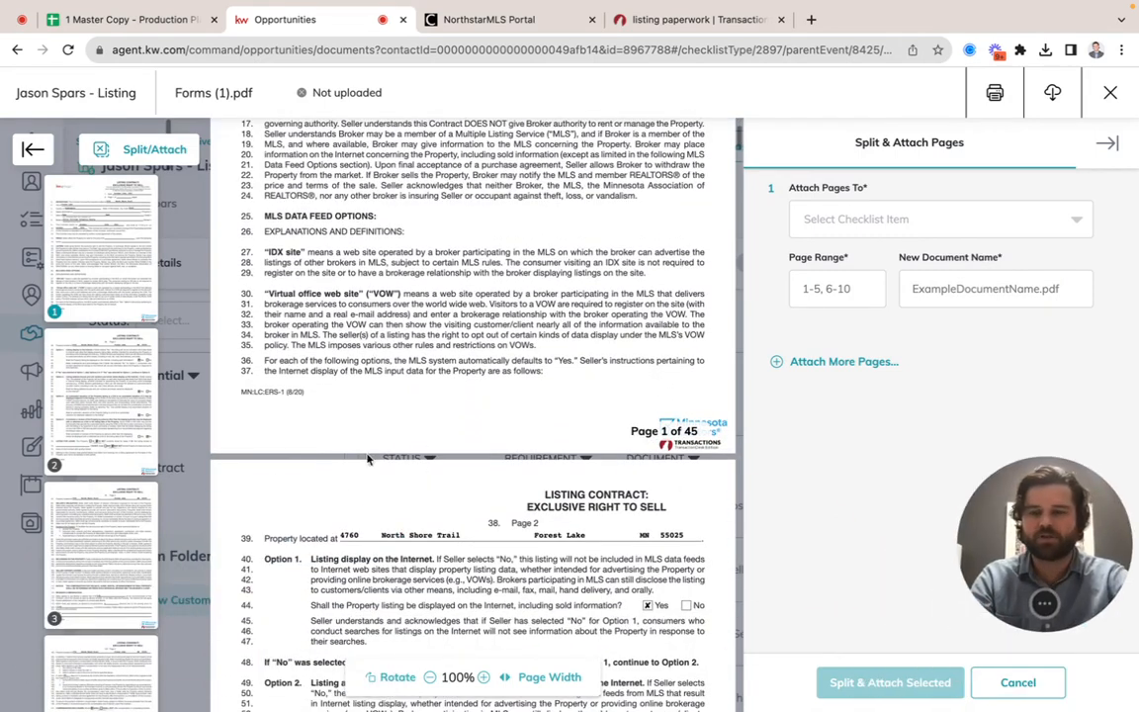
click(85, 384)
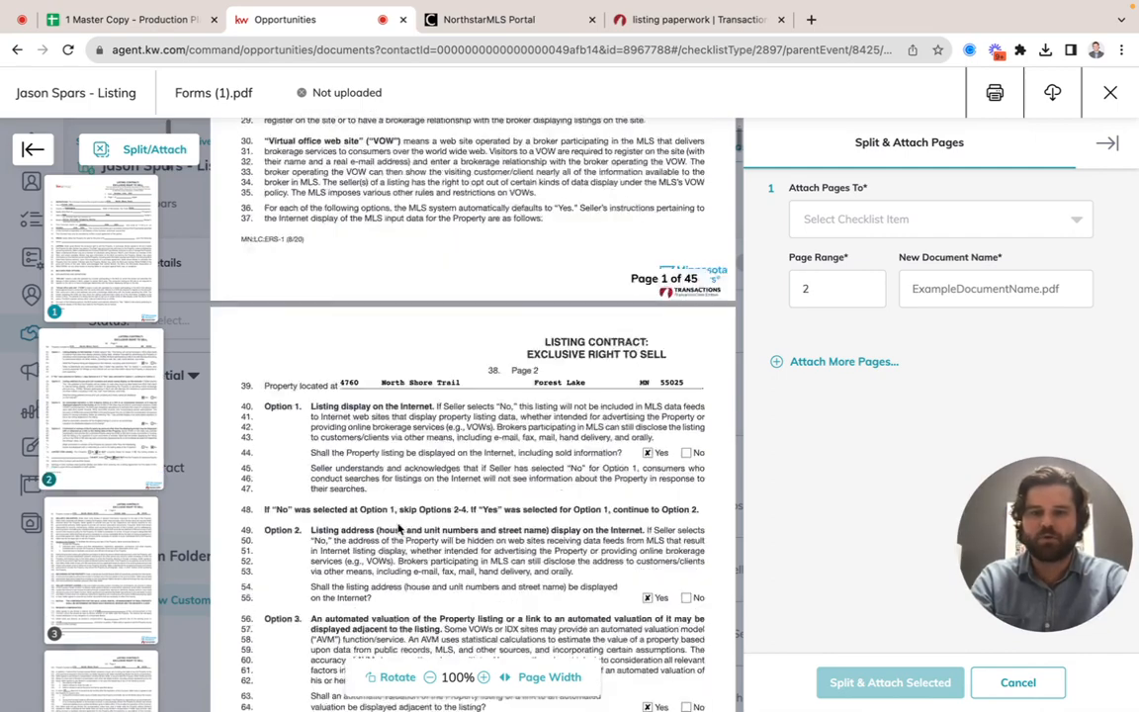
click(61, 520)
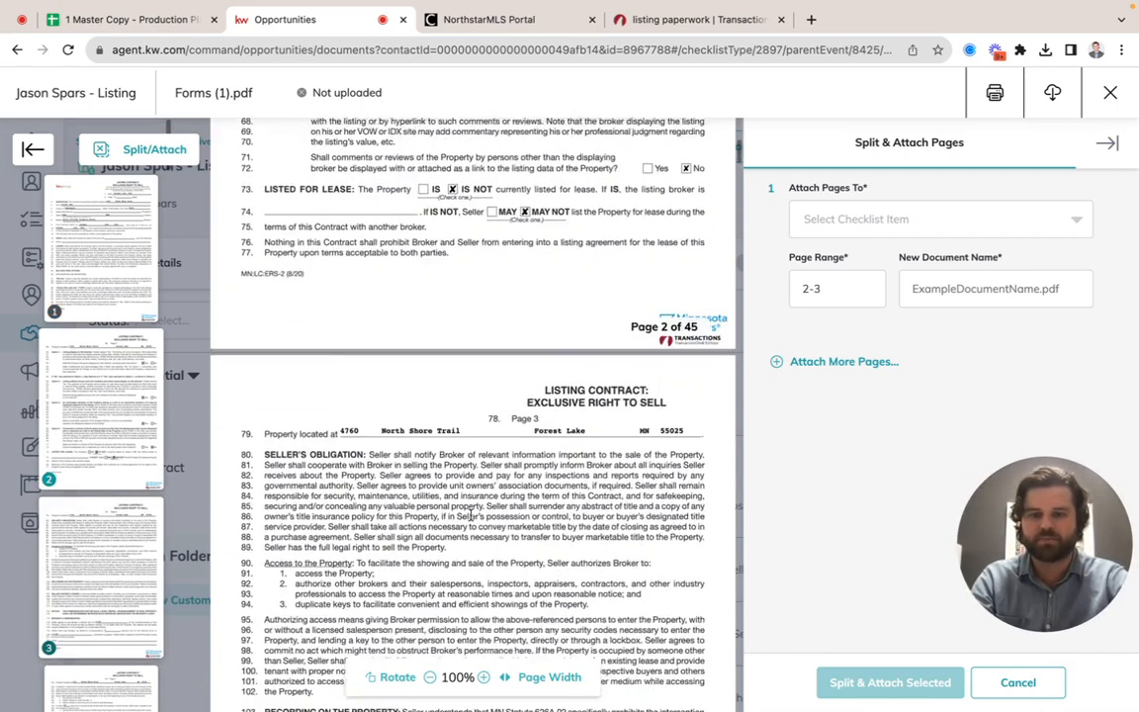
click(81, 397)
click(77, 489)
Step: Look through the PDF's page thumbnails and the first pages of the listing contract to see how the forms are arranged
scroll(90, 549, down, 5)
scroll(90, 549, down, 20)
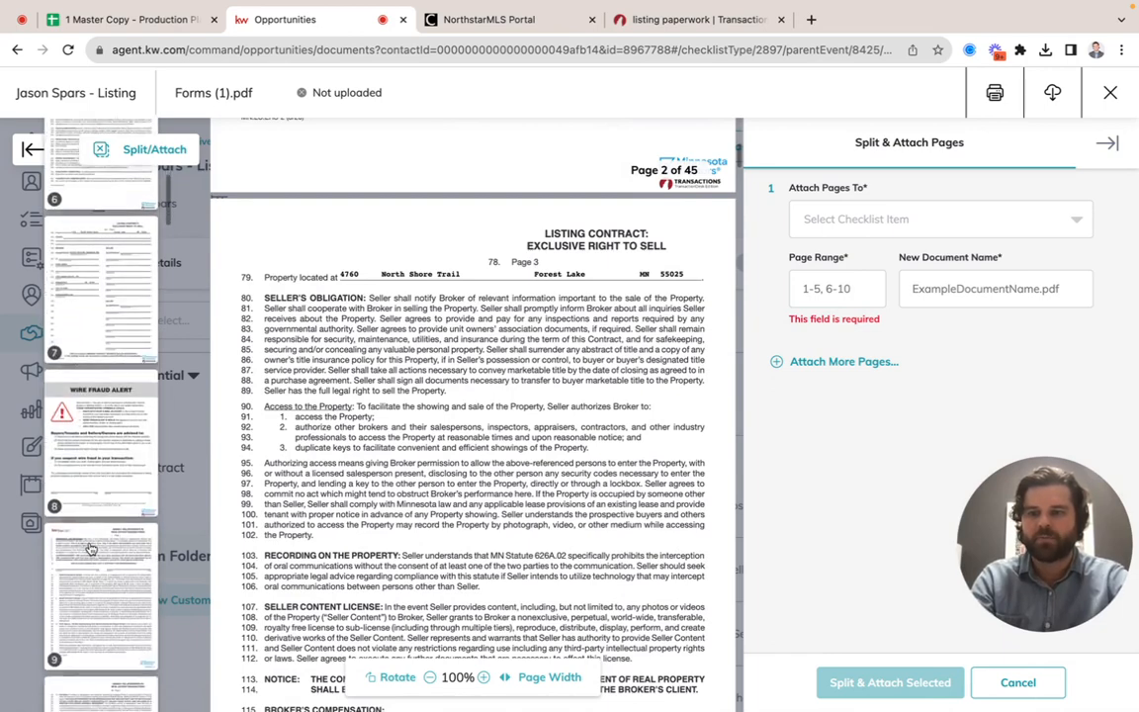
scroll(90, 548, down, 5)
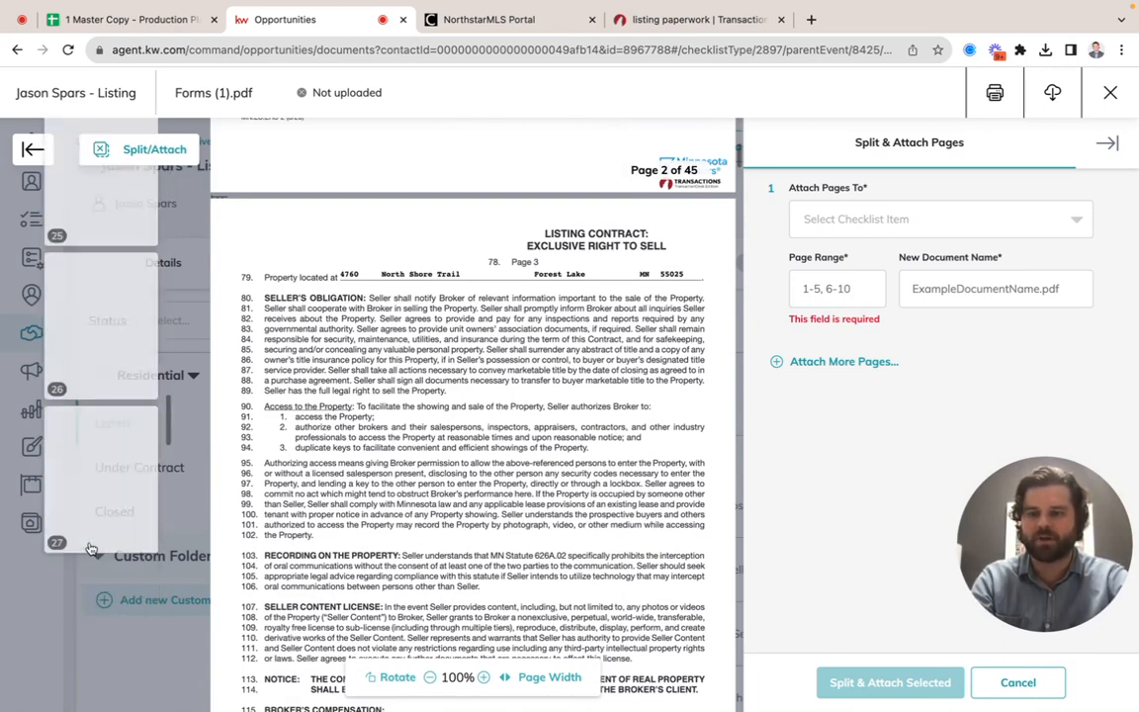
scroll(90, 548, down, 8)
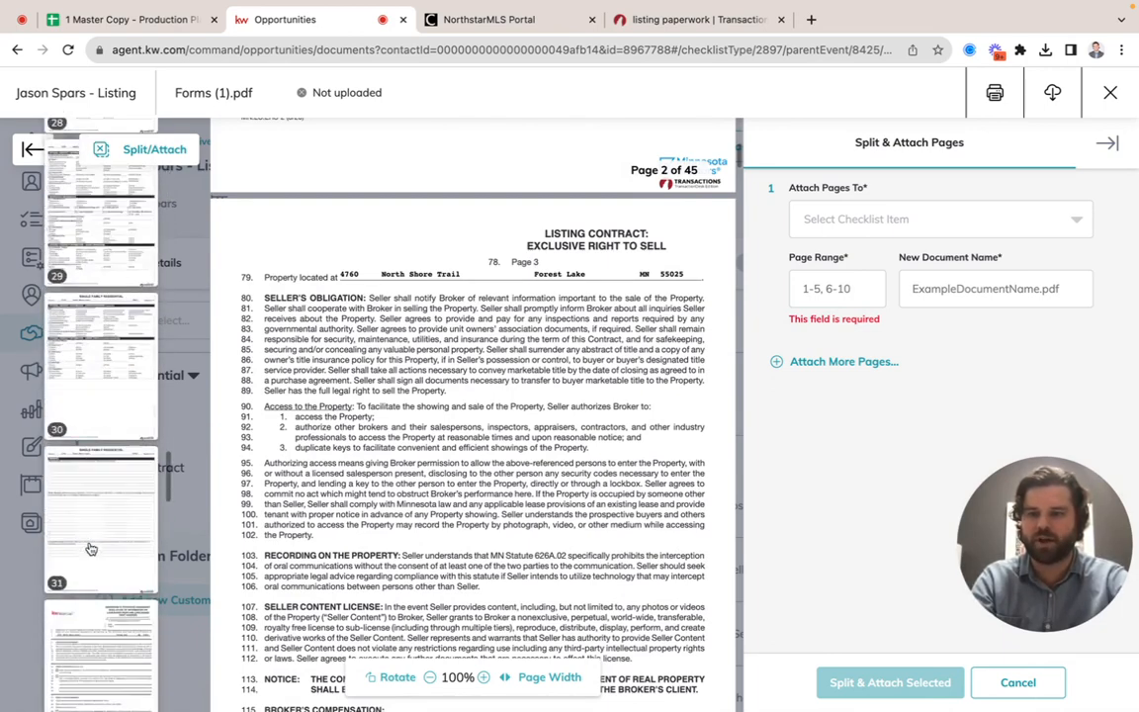
scroll(90, 548, up, 20)
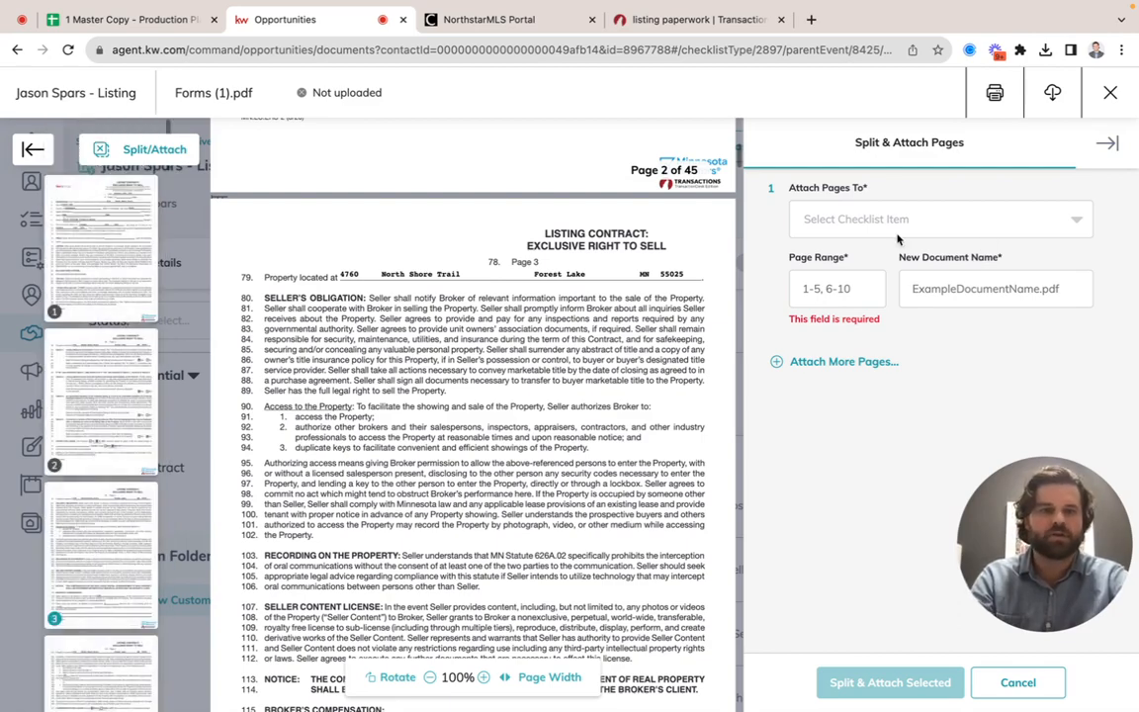
scroll(565, 316, up, 10)
scroll(565, 317, up, 5)
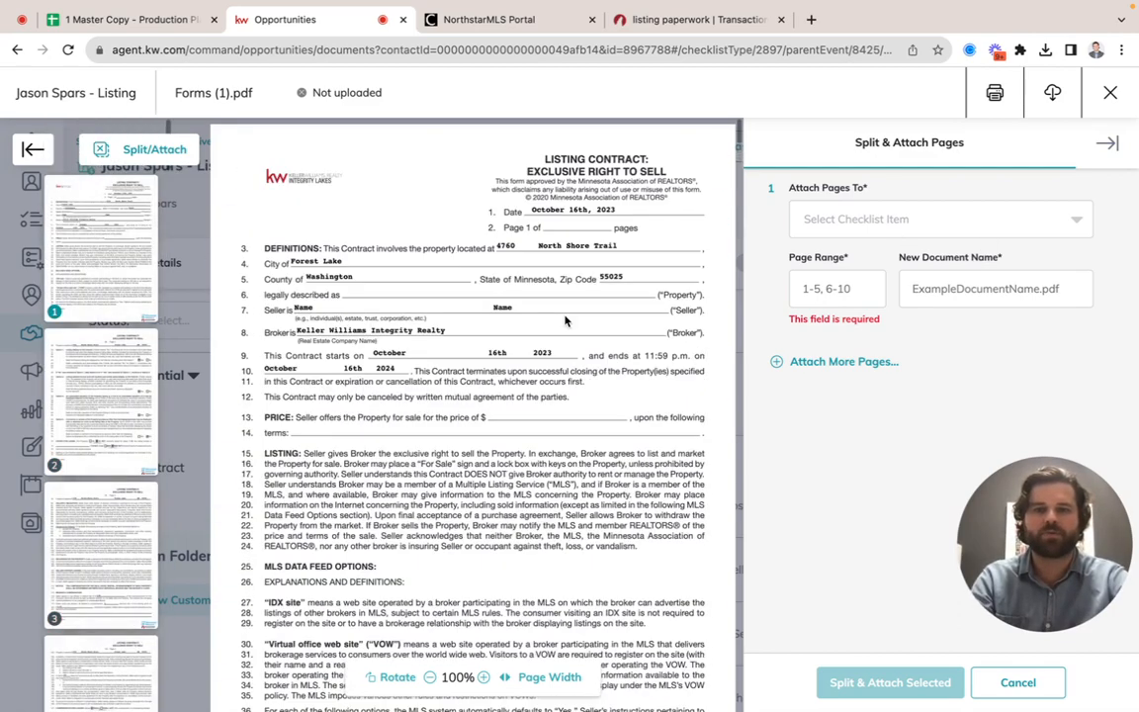
scroll(508, 280, down, 3)
scroll(712, 372, down, 5)
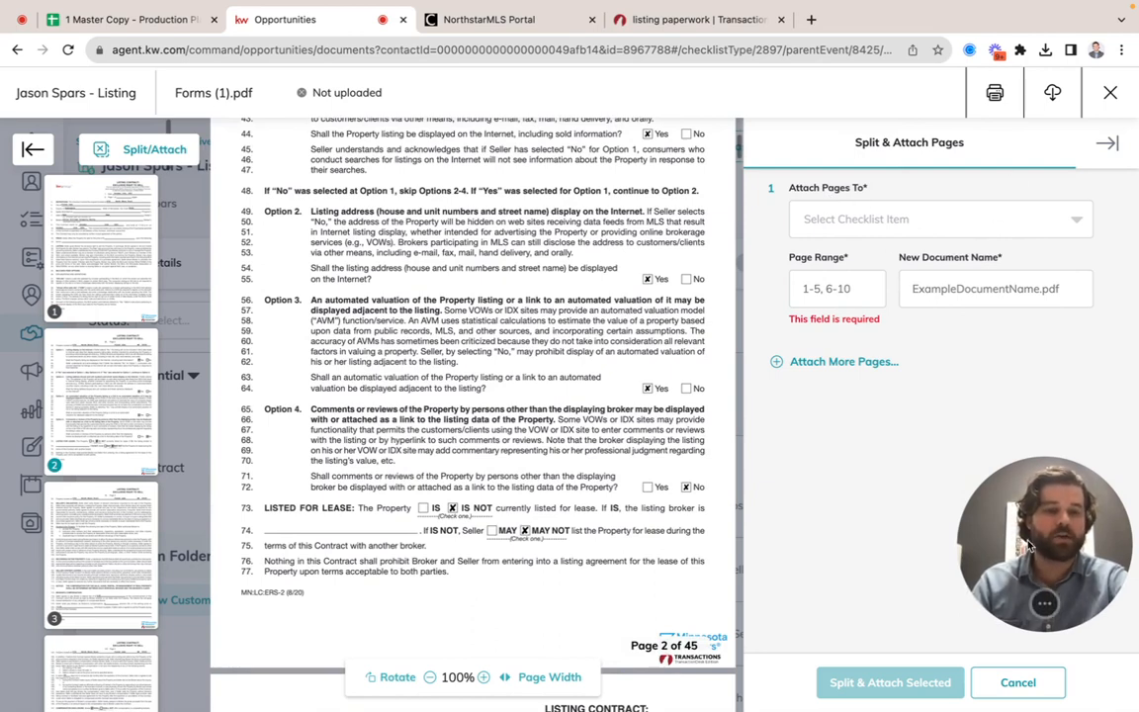
drag(1003, 519, 433, 542)
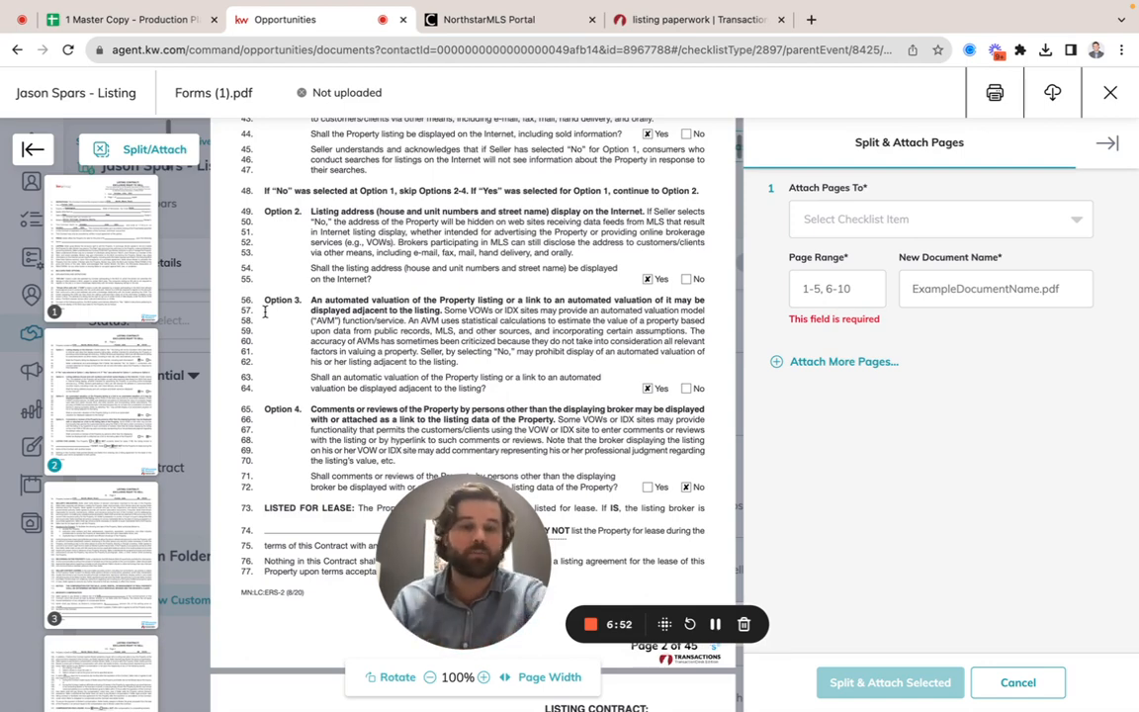
Step: Assign pages 1-8 of the PDF to the Exclusive Right to Sell checklist item
click(914, 224)
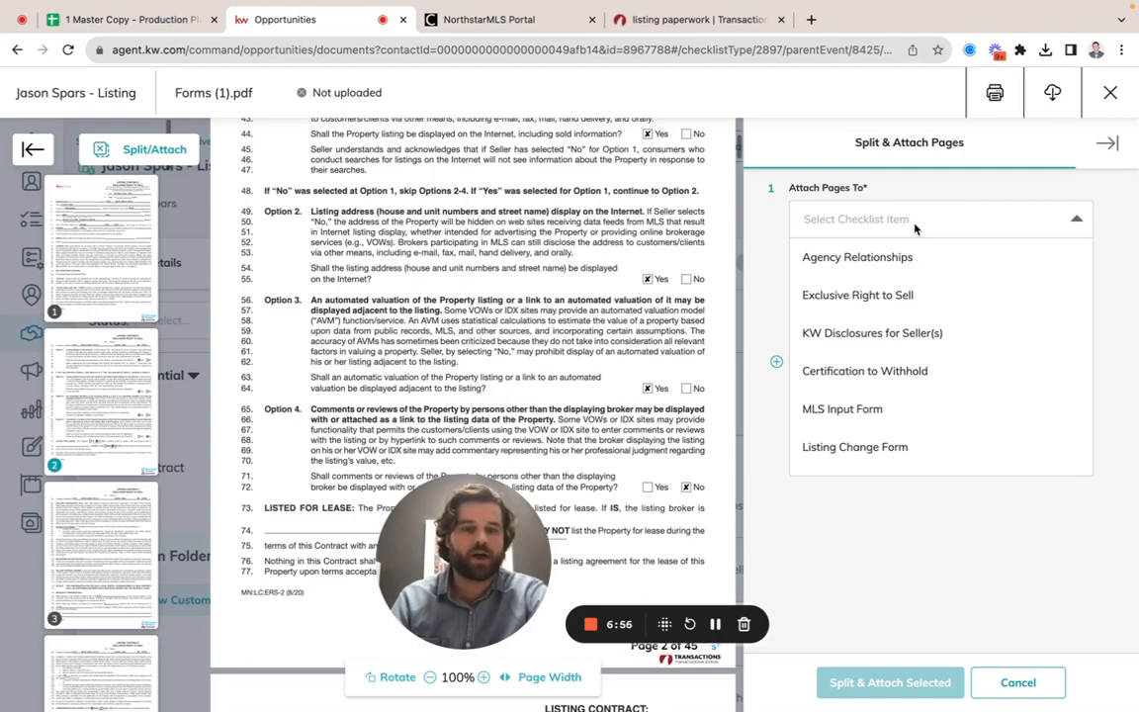
click(889, 293)
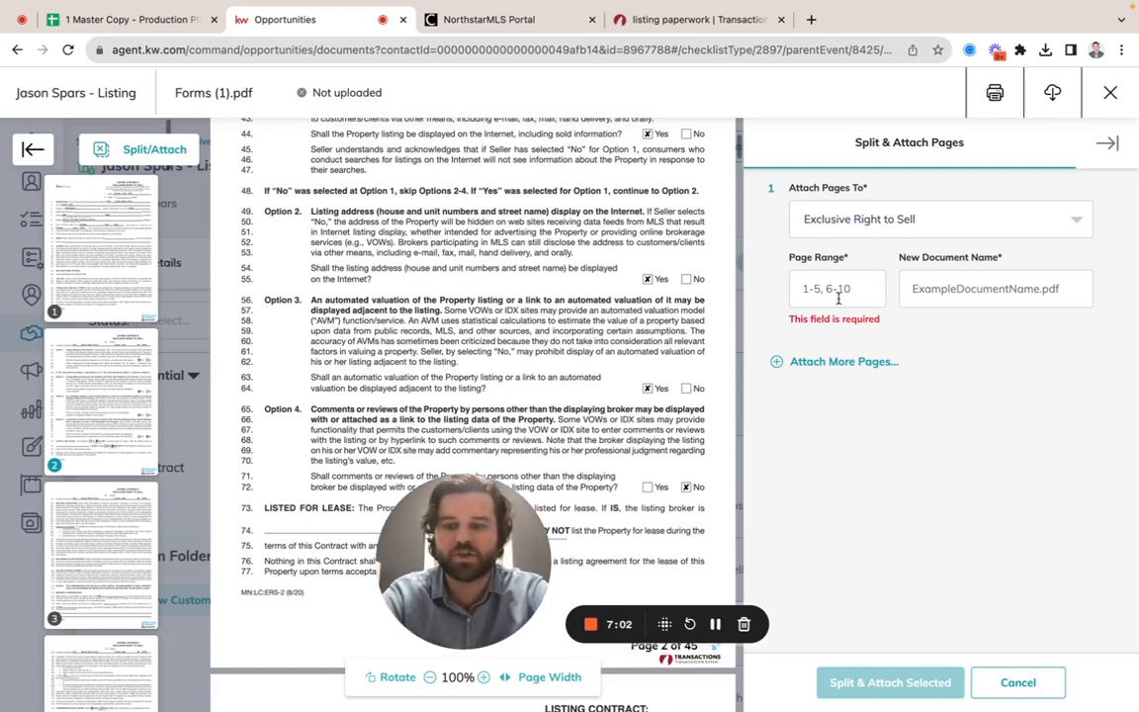
text(1-)
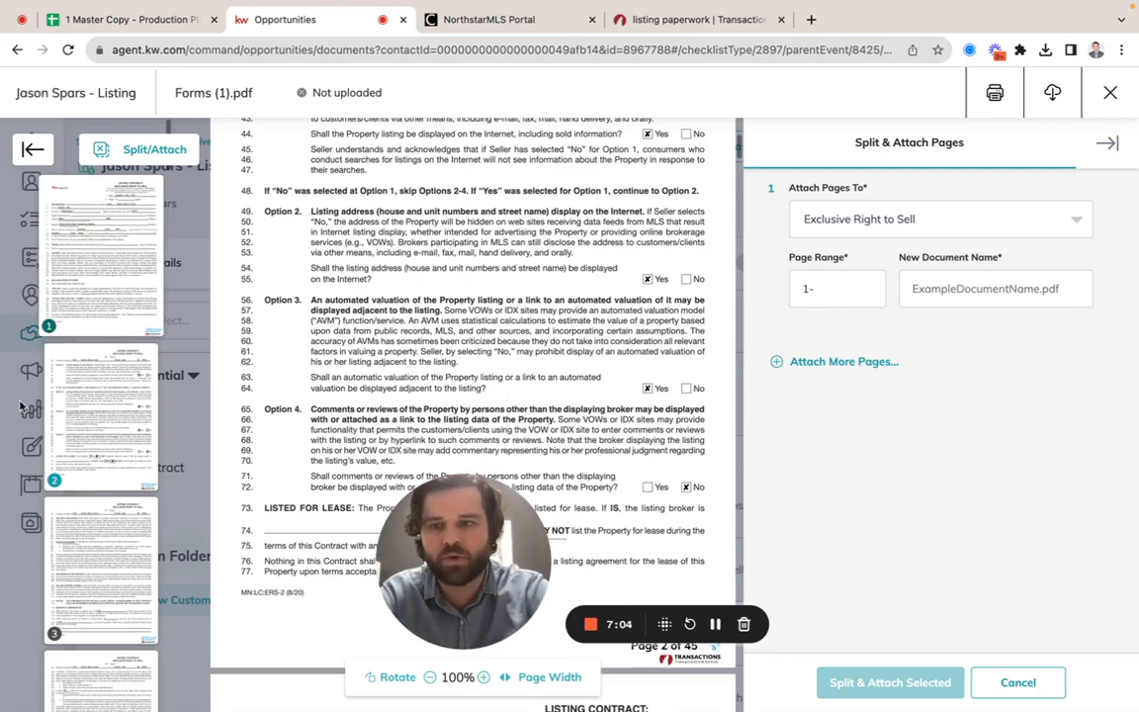
scroll(57, 550, down, 10)
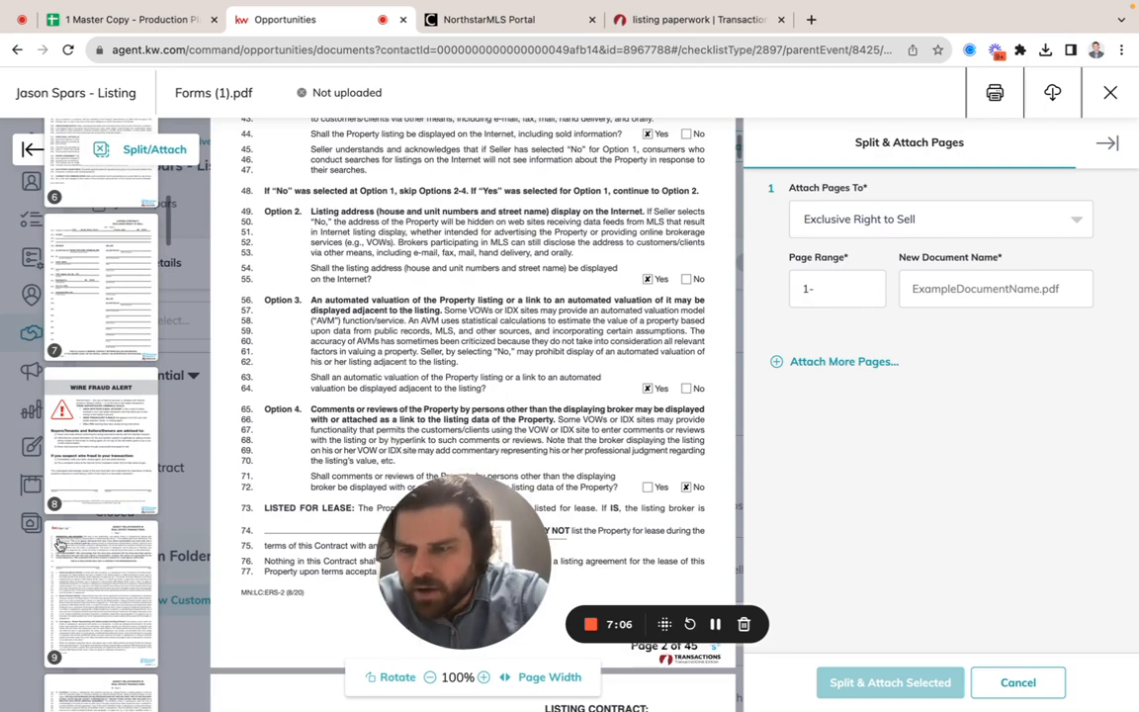
click(106, 473)
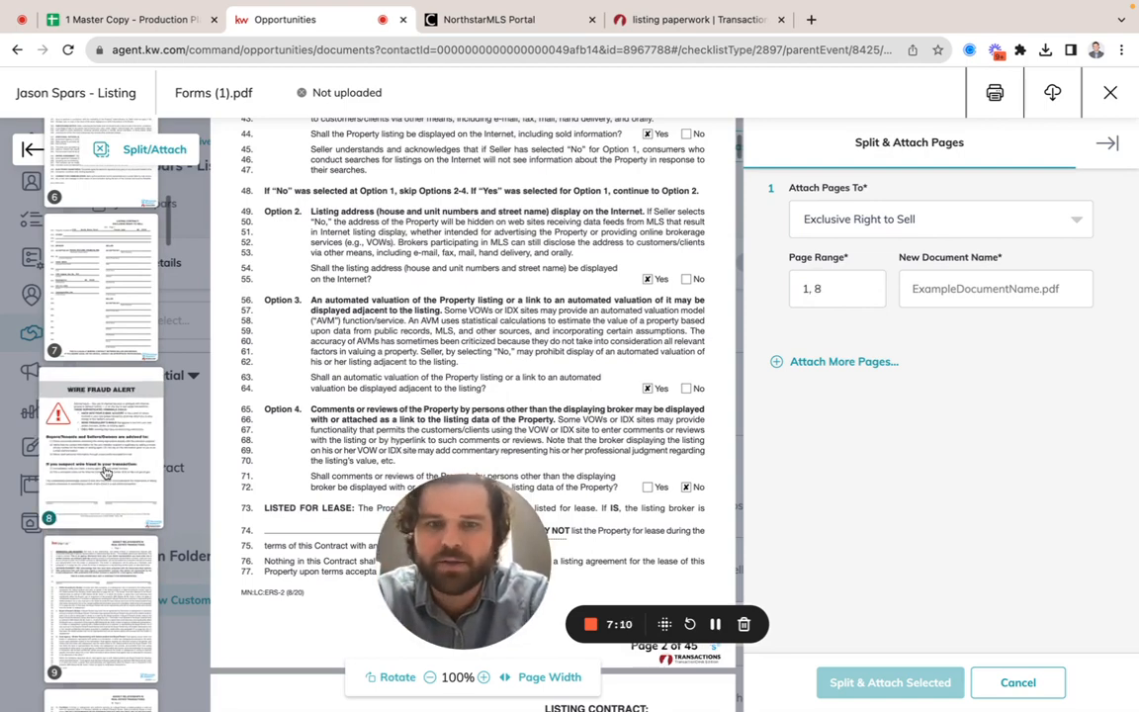
click(106, 473)
click(834, 282)
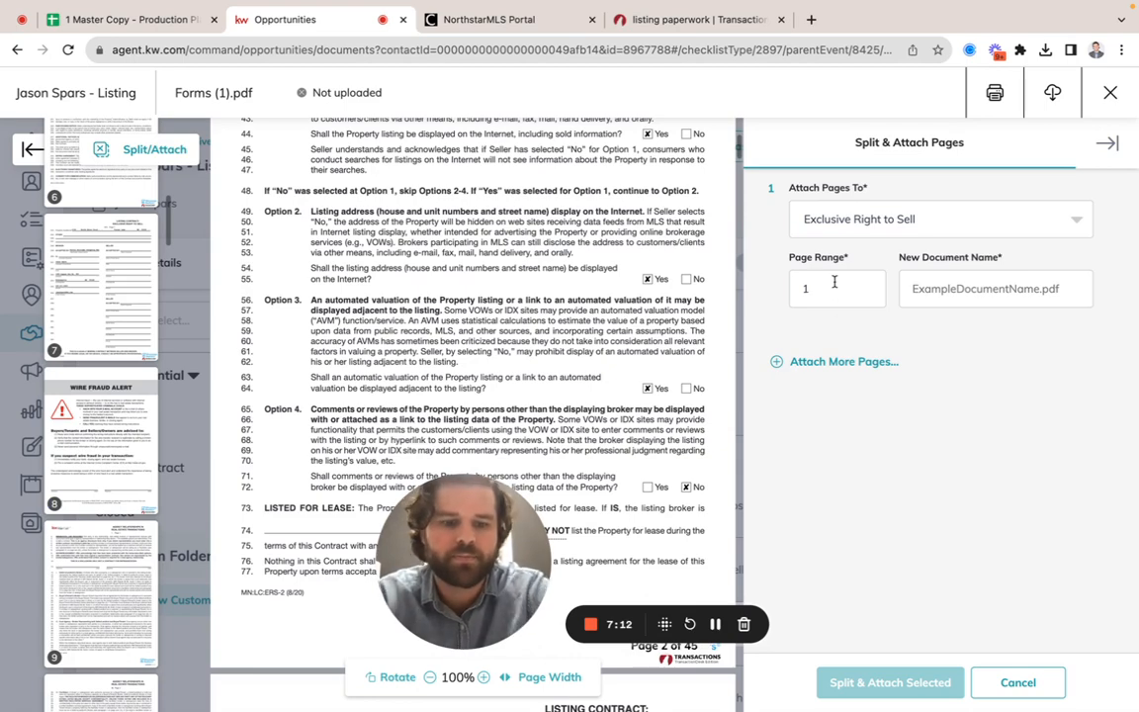
text(-8)
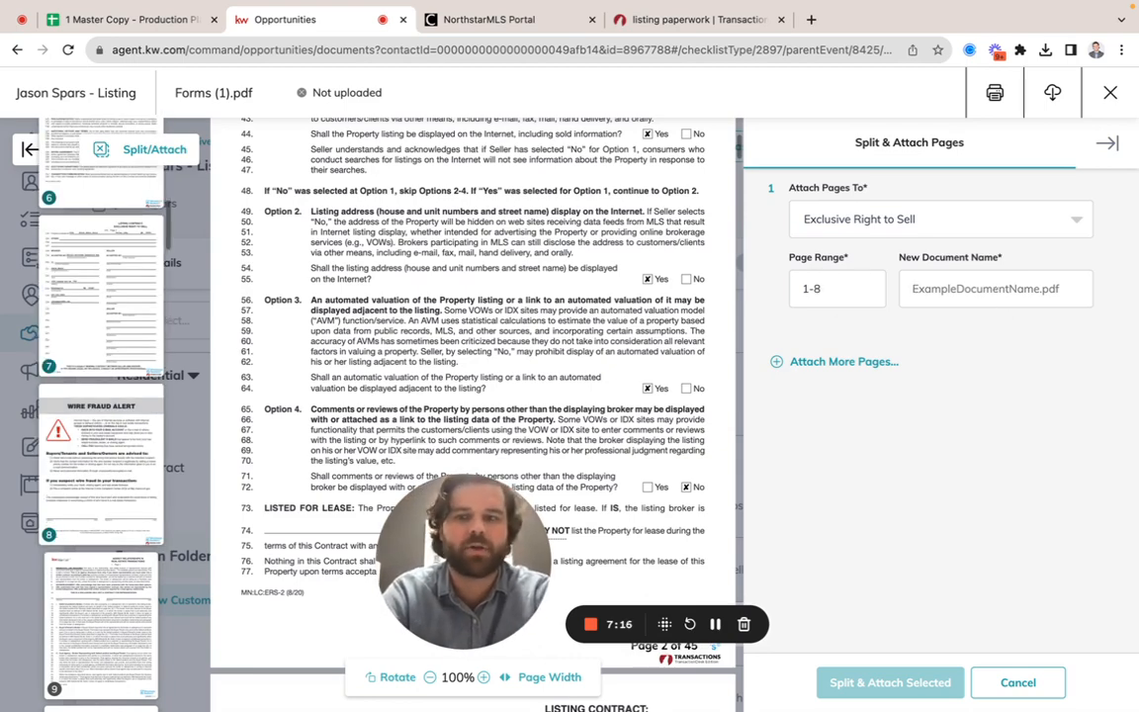
text(Excl)
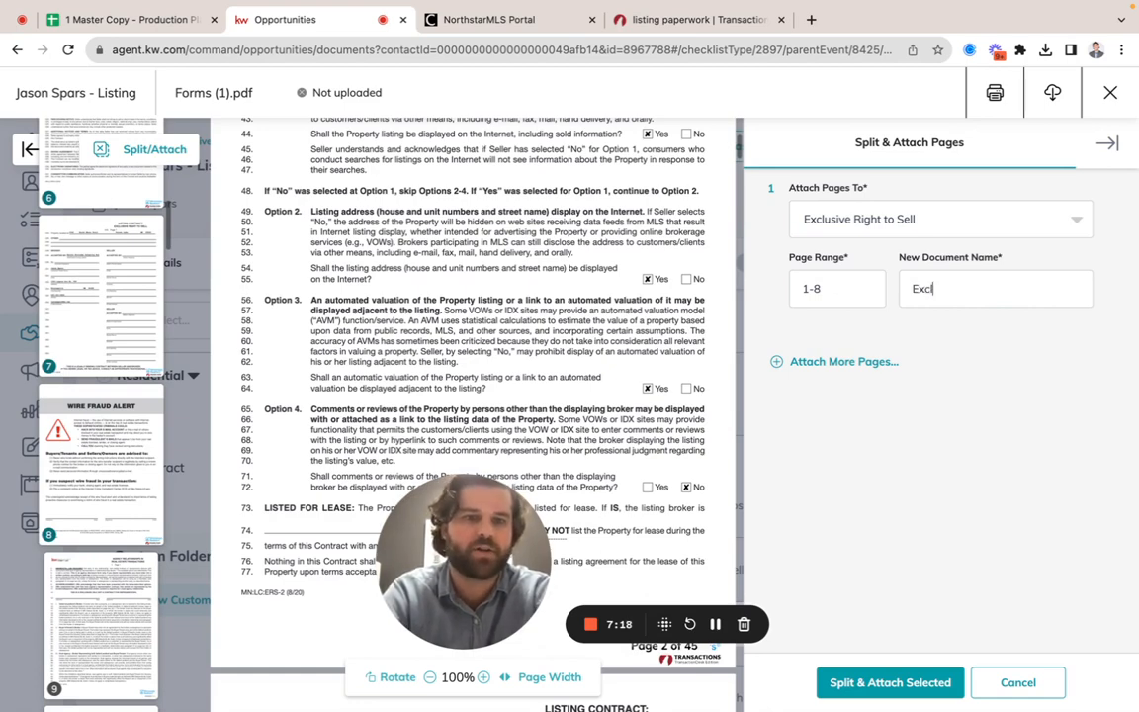
text(usive Righ)
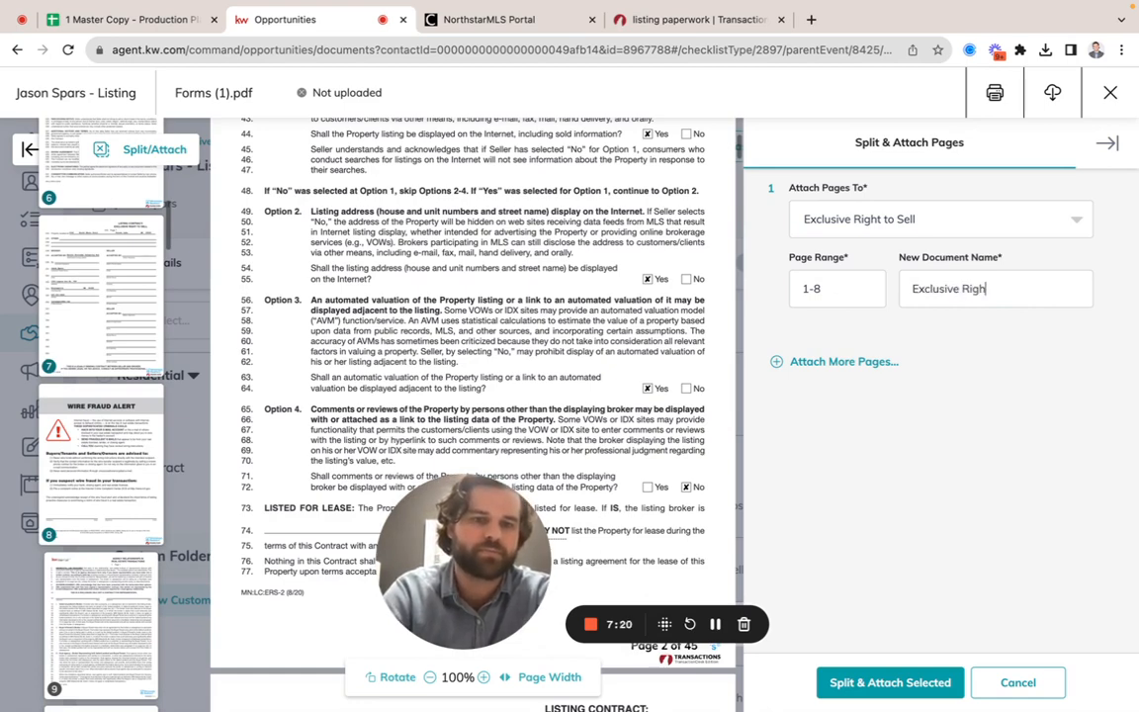
text(t to sell)
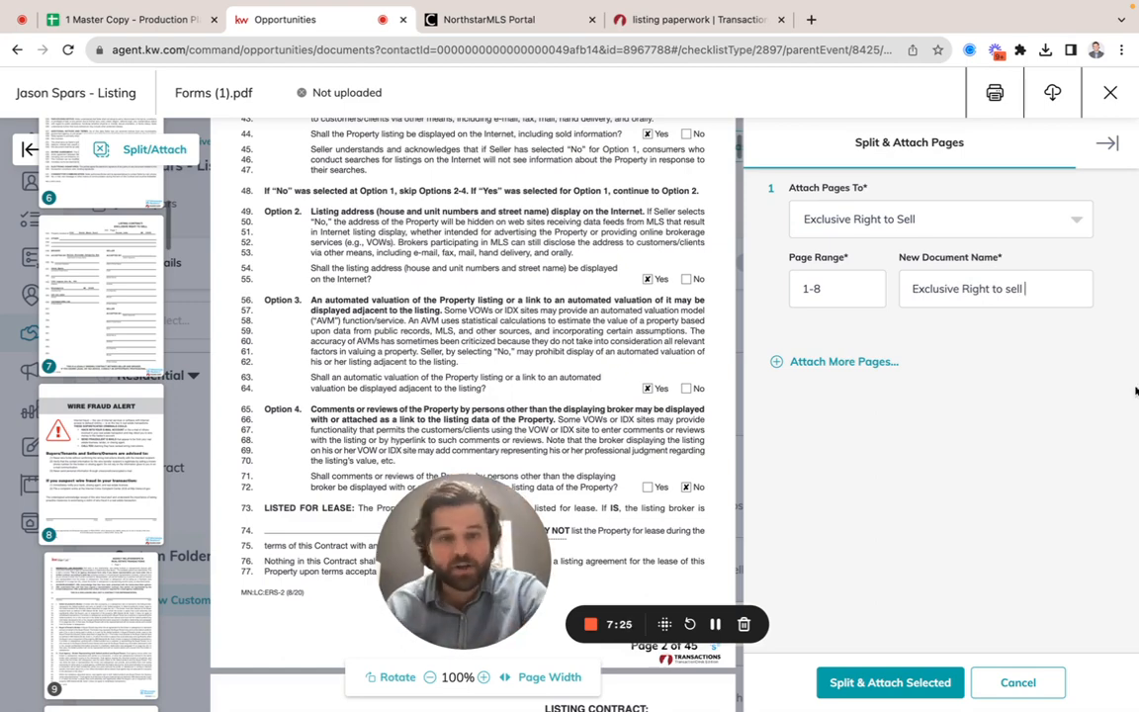
Step: Add a second page attachment and assign it to the Agency Relationships checklist item
click(866, 364)
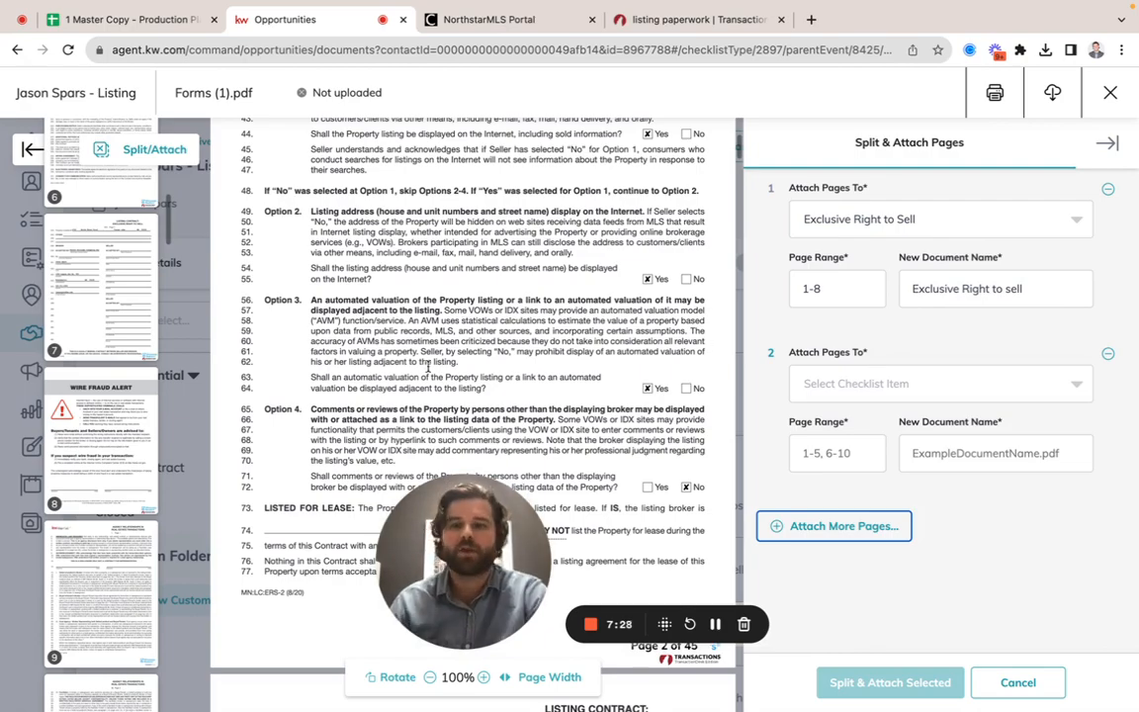
scroll(409, 398, down, 3)
scroll(103, 593, down, 3)
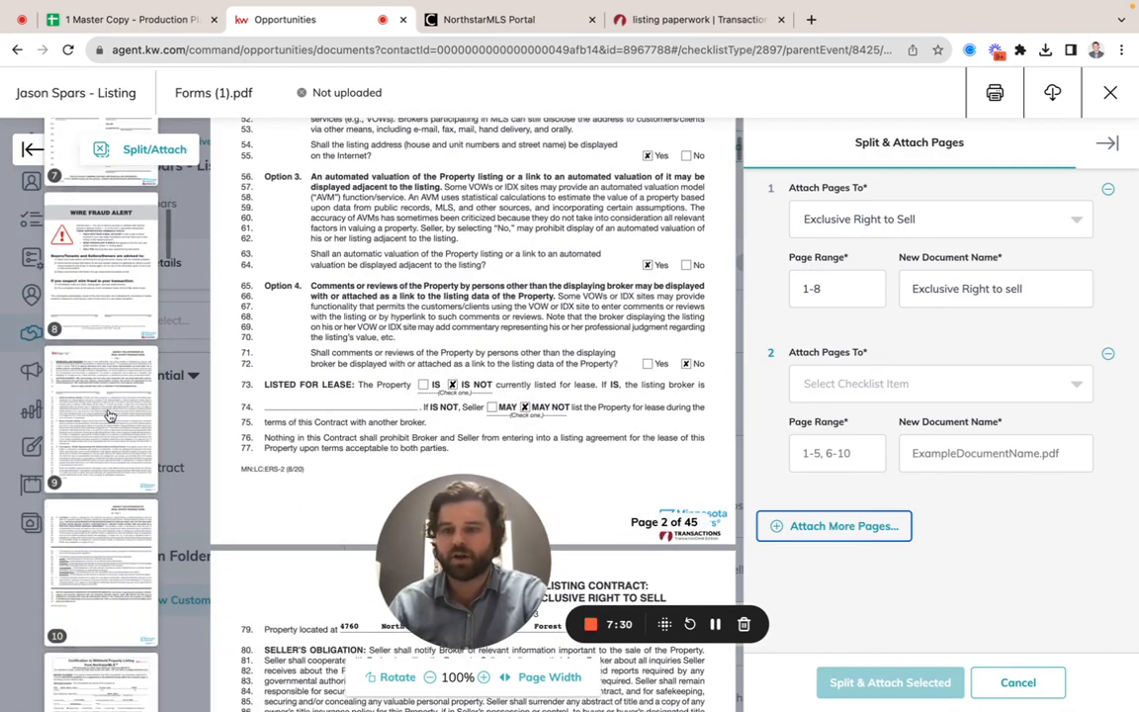
scroll(501, 319, down, 20)
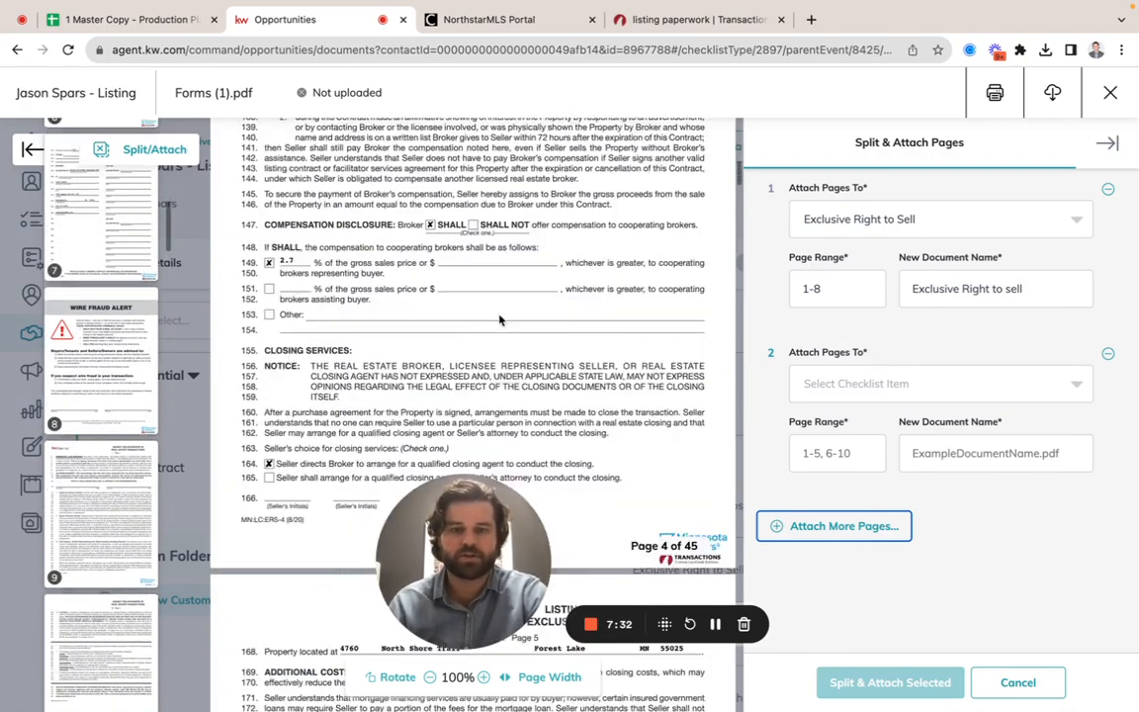
scroll(501, 319, down, 10)
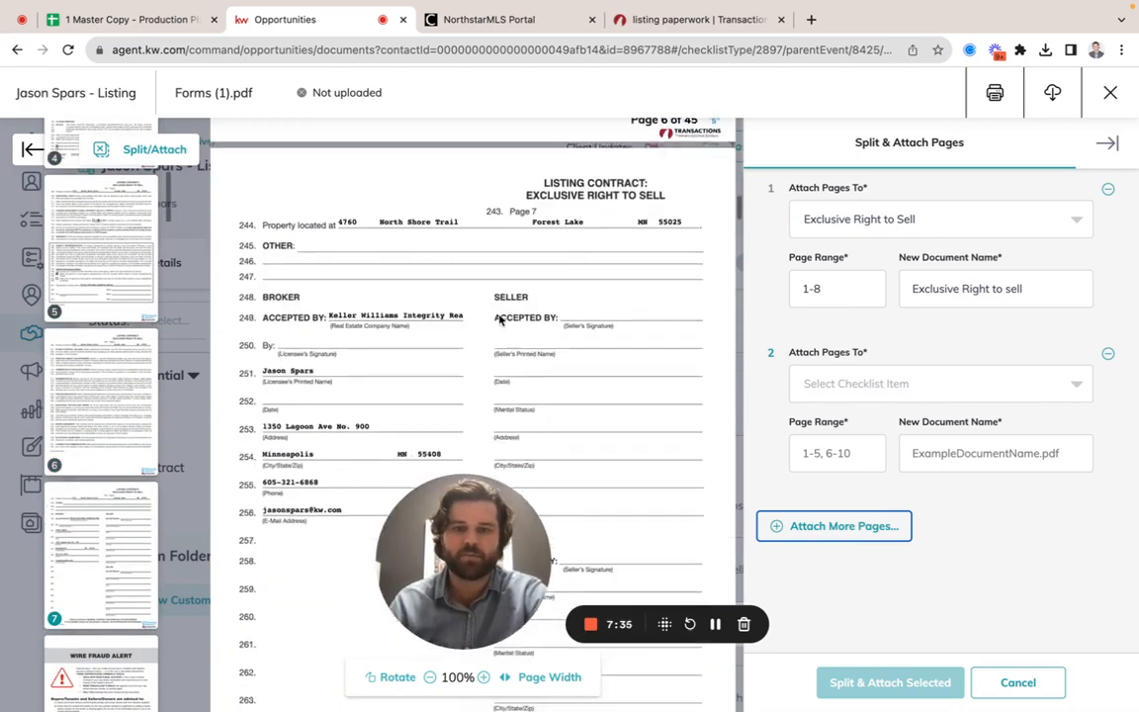
scroll(501, 314, down, 10)
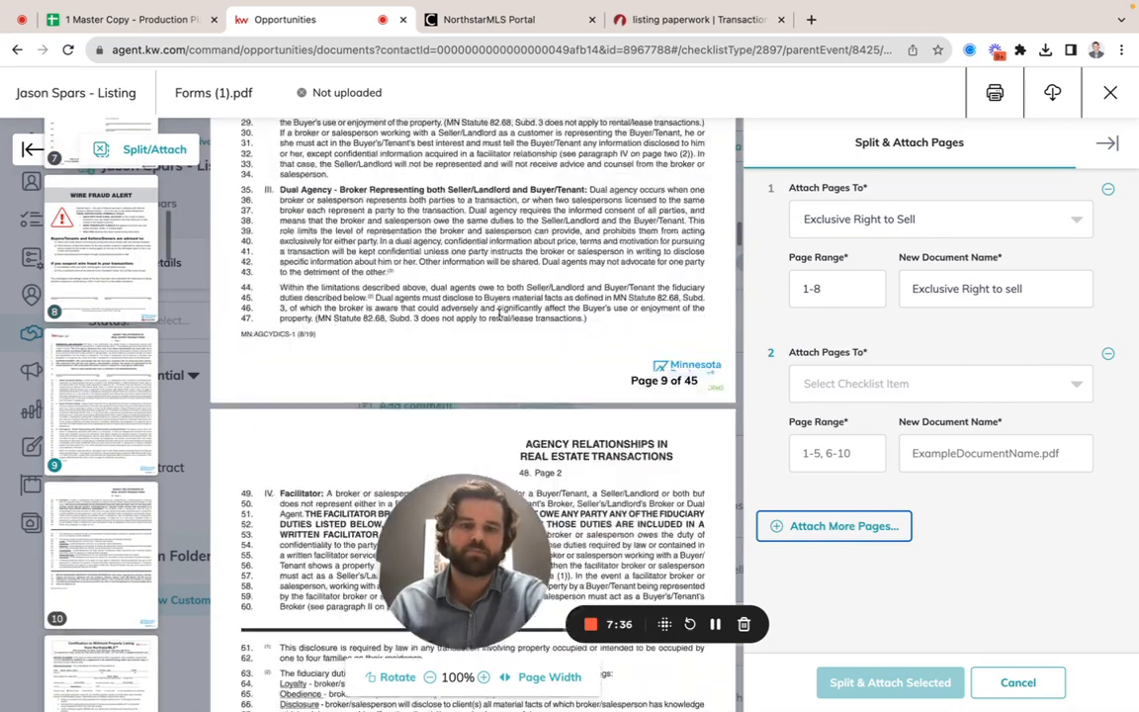
scroll(501, 314, up, 5)
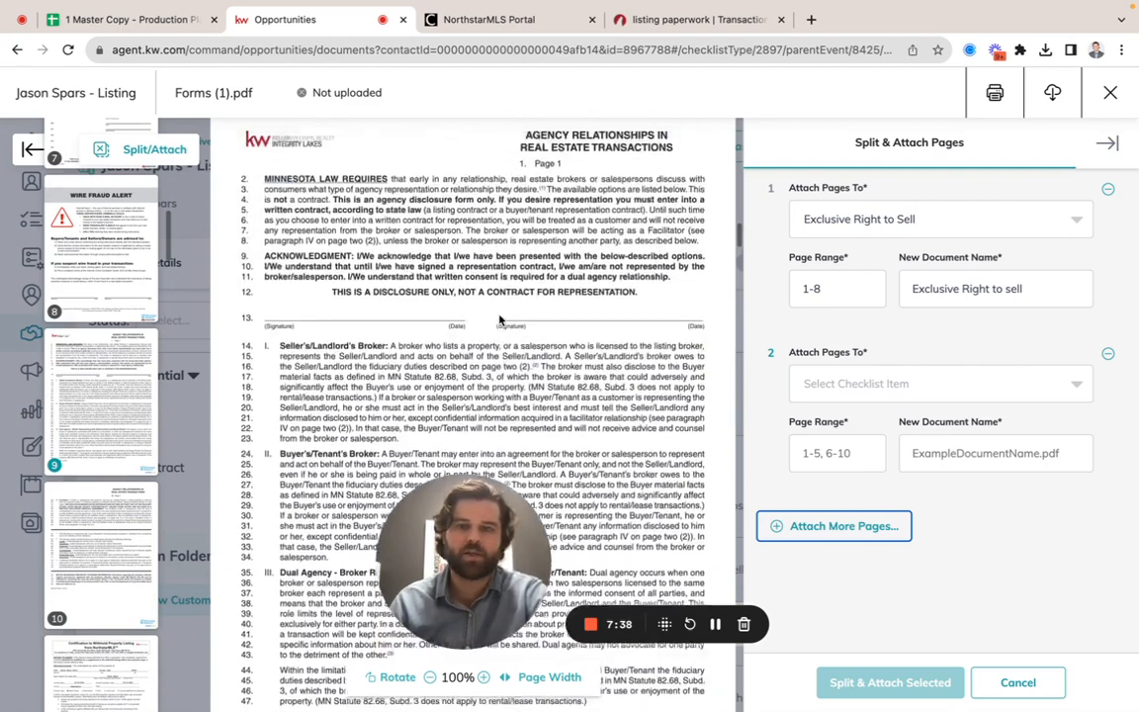
scroll(501, 317, down, 1)
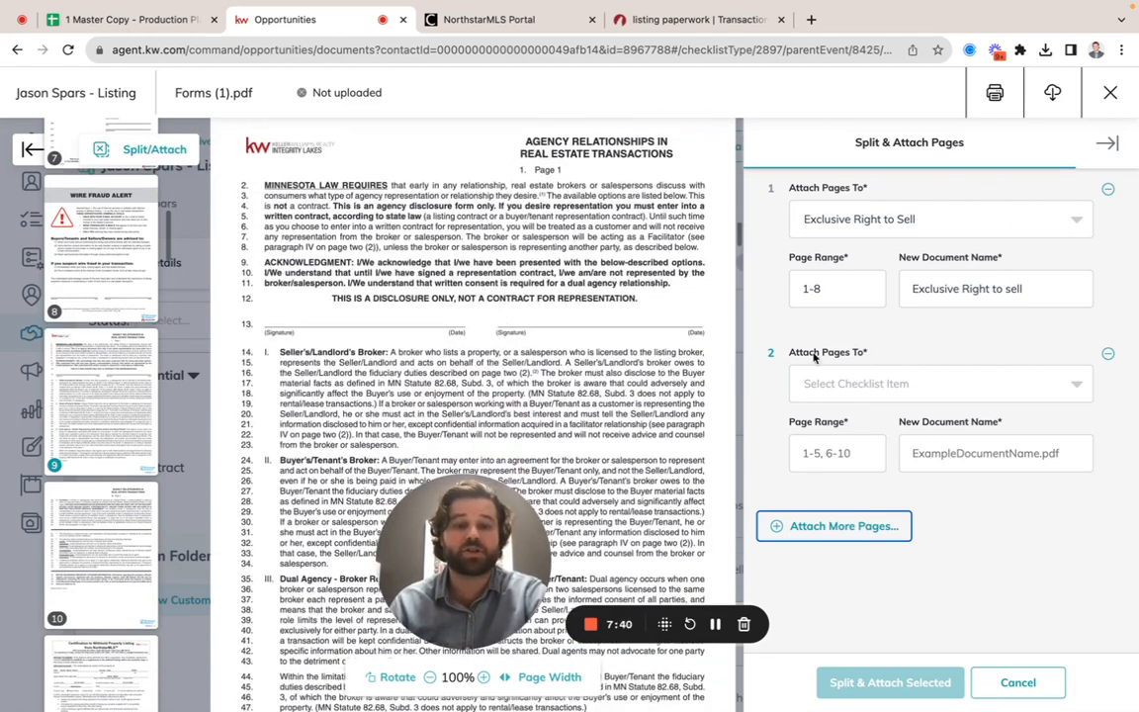
click(881, 383)
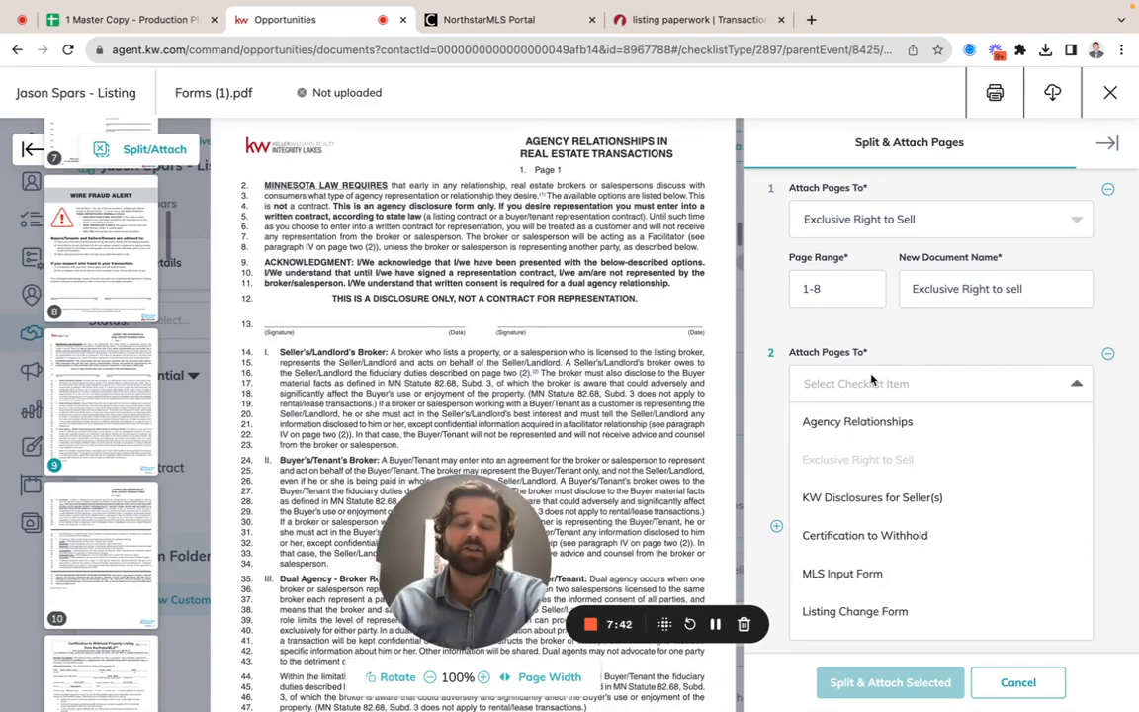
click(827, 422)
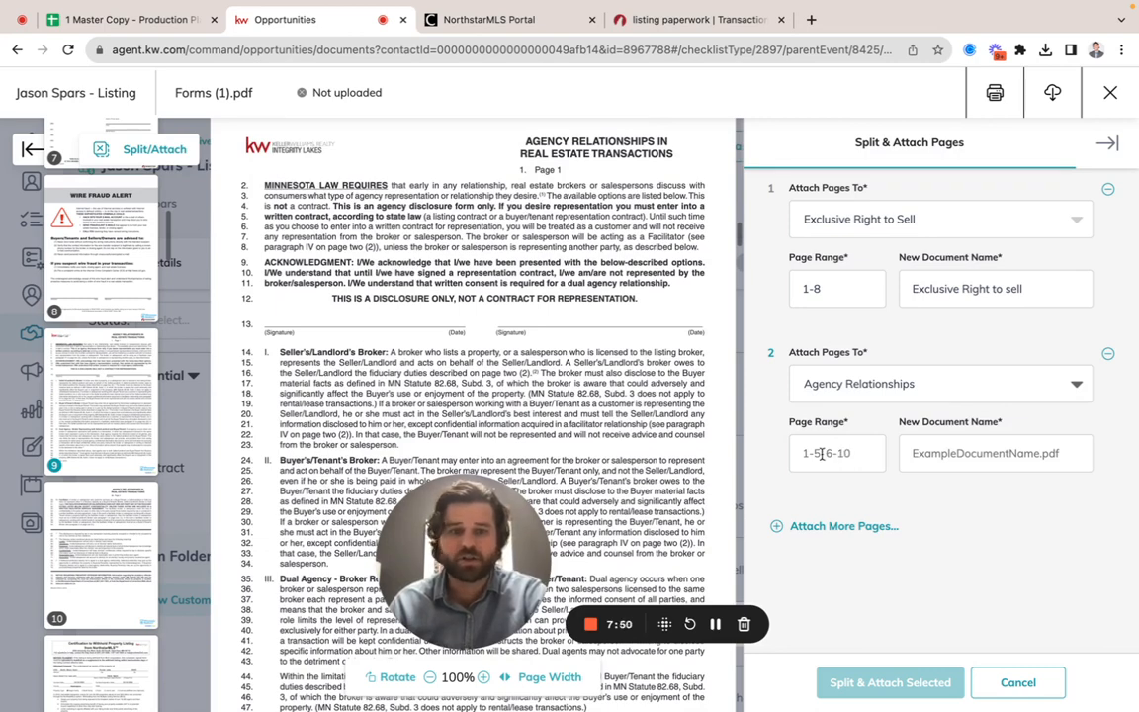
Step: Include pages 9-10 in the Agency Relationships attachment and name the new document "Agency"
click(97, 415)
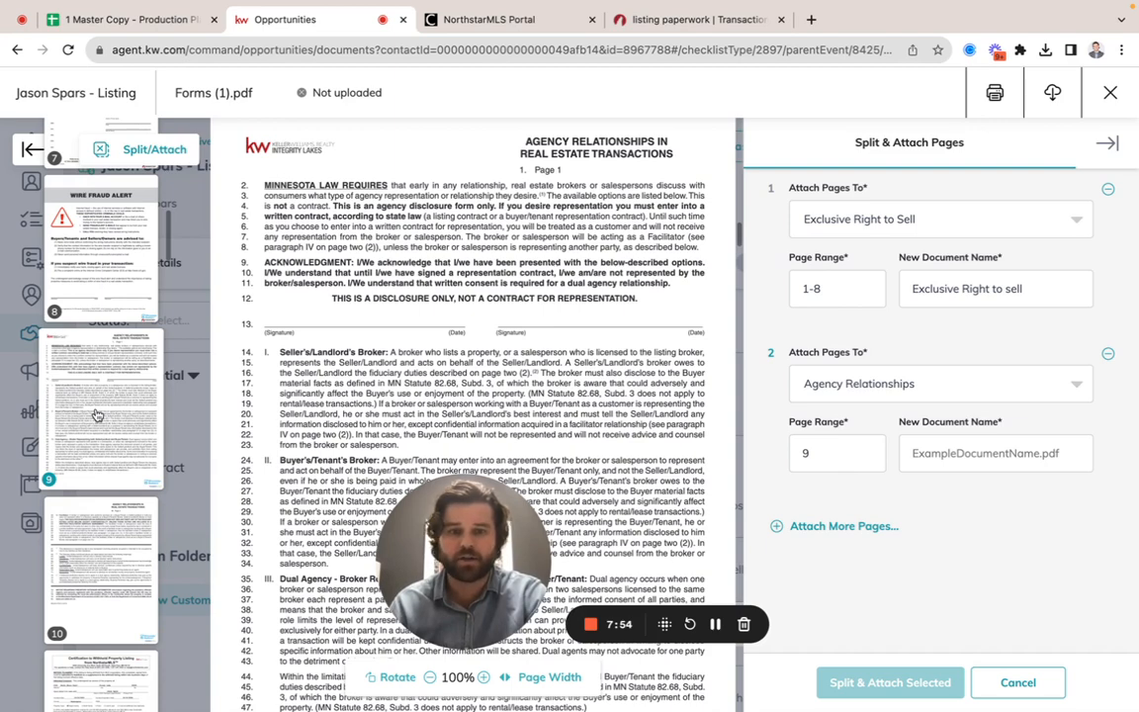
click(120, 569)
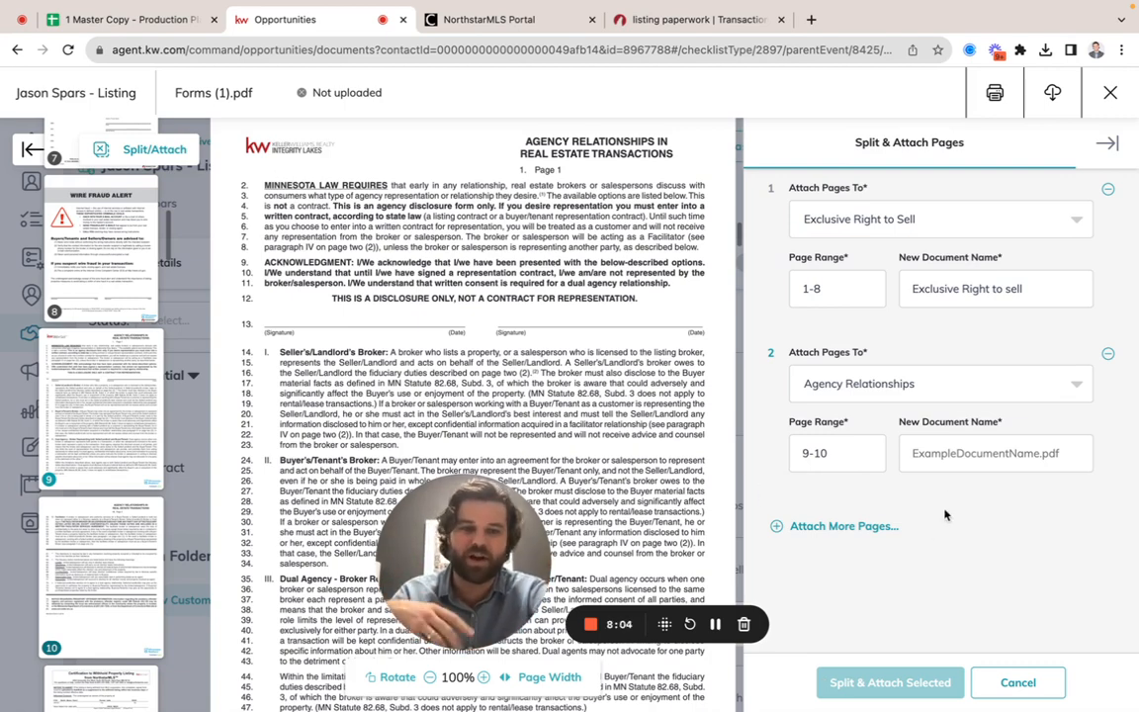
click(957, 450)
text(Ag)
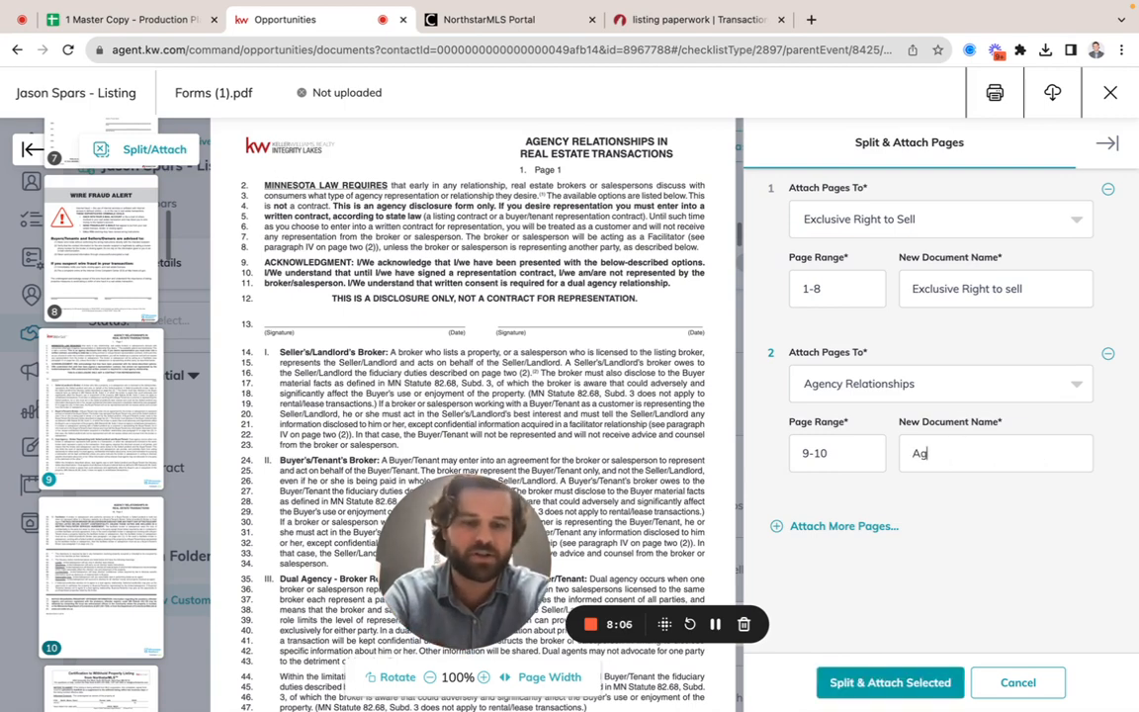
text(ency)
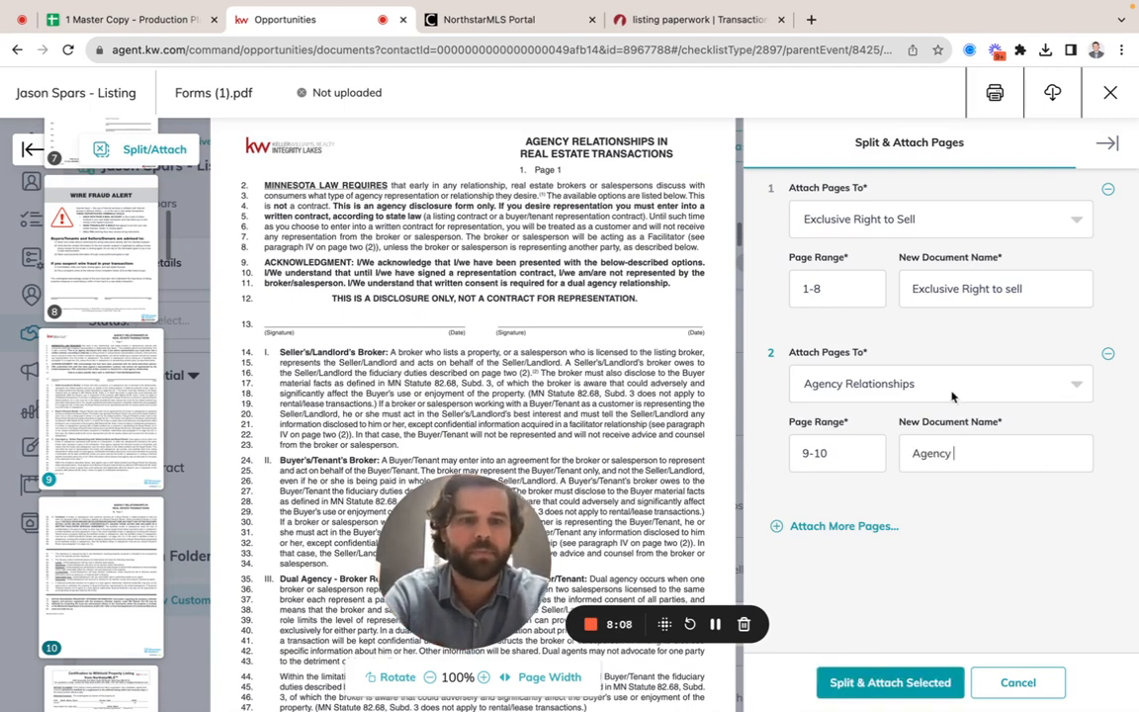
Step: Add a third page attachment and assign it to the KW Disclosures for Seller(s) checklist item
click(818, 532)
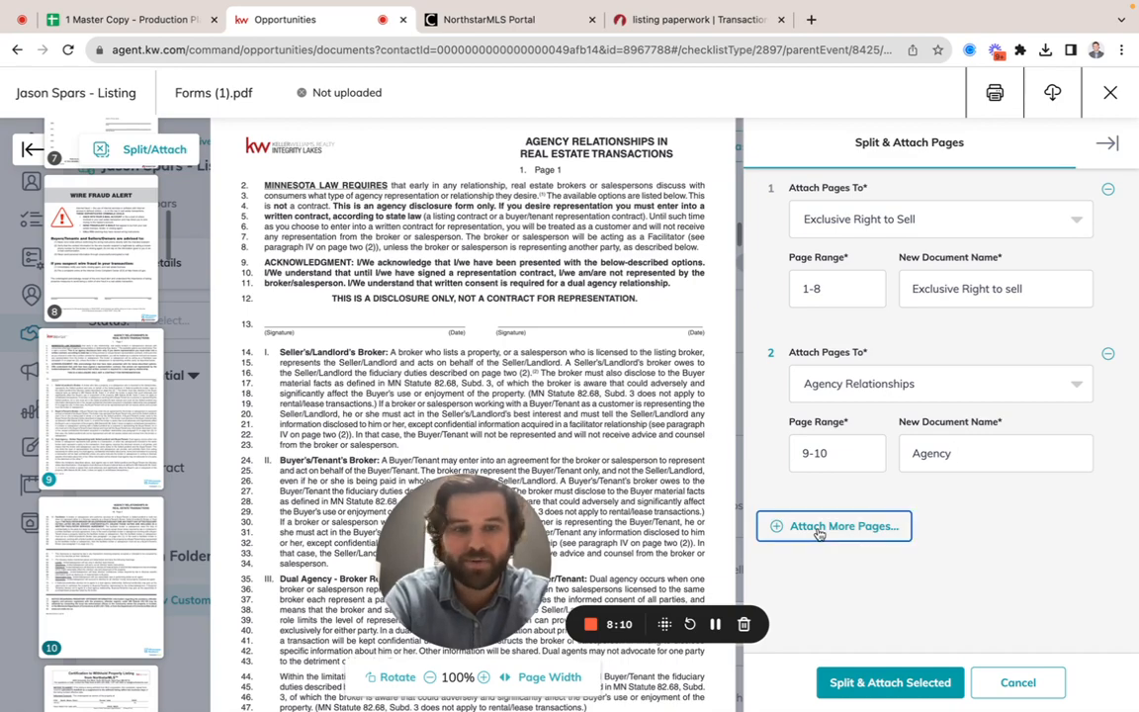
scroll(121, 573, down, 2)
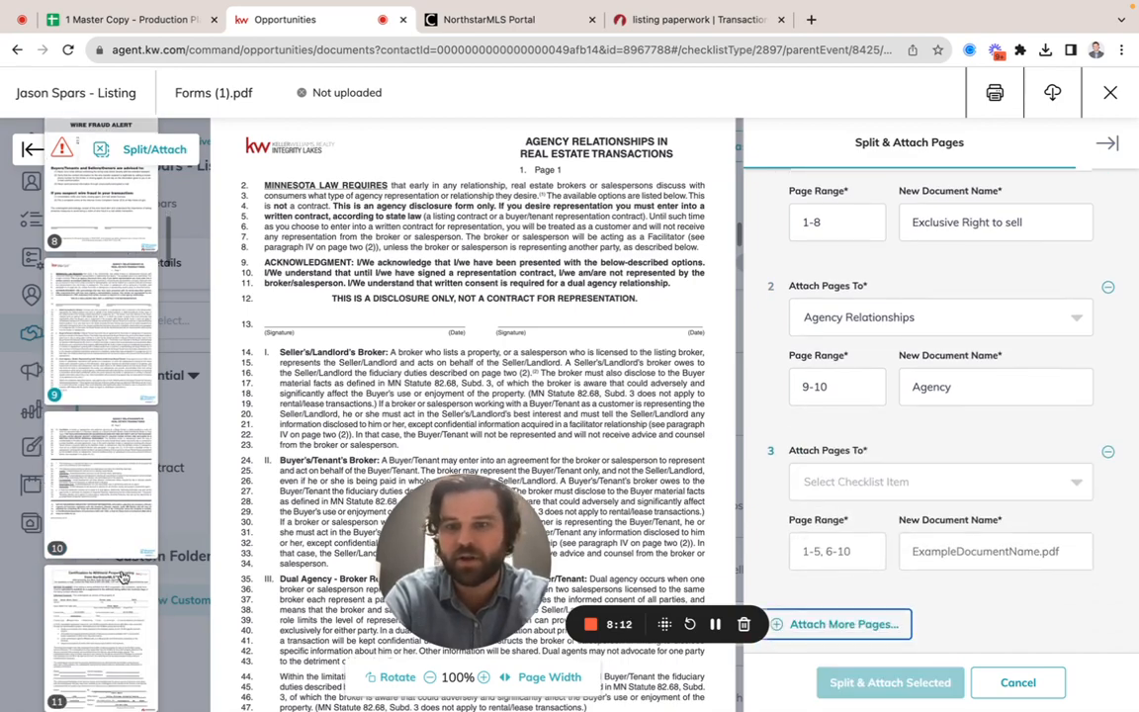
scroll(120, 573, down, 3)
scroll(419, 384, down, 15)
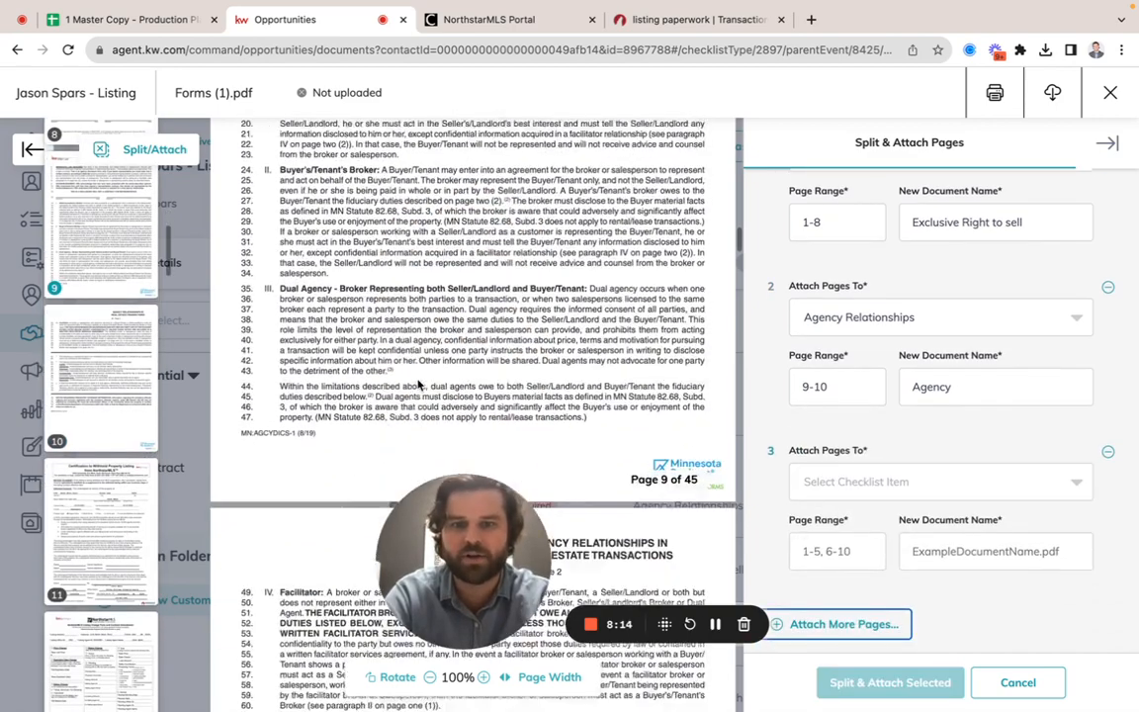
scroll(419, 385, down, 3)
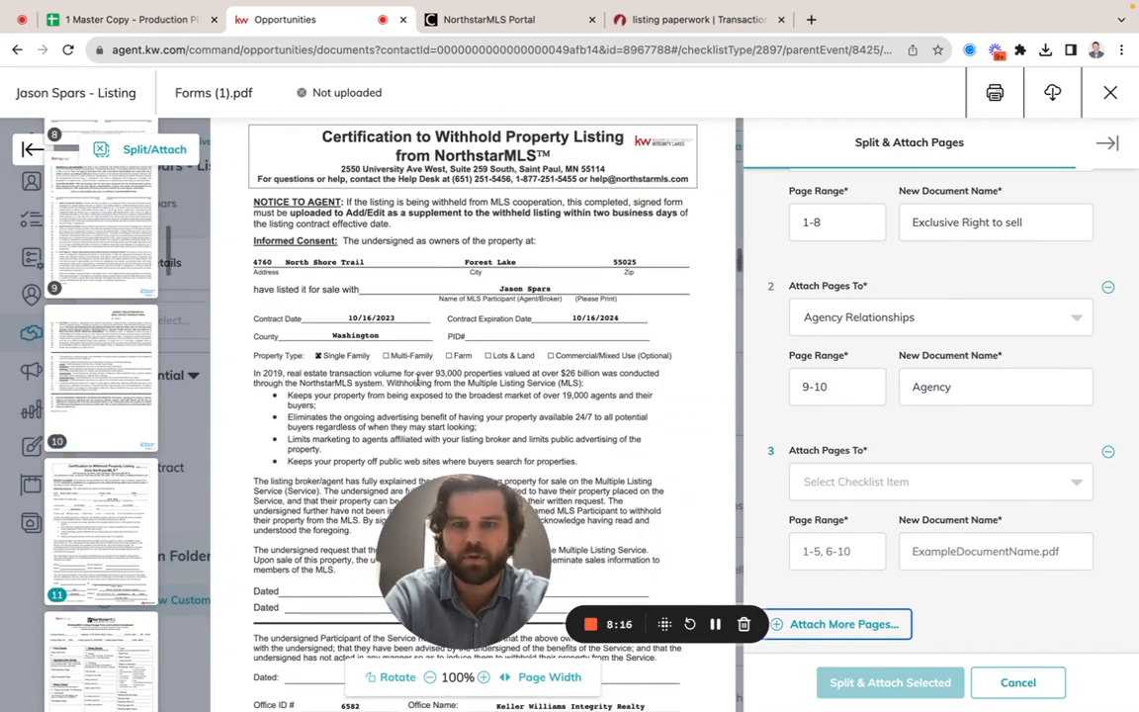
scroll(419, 384, down, 15)
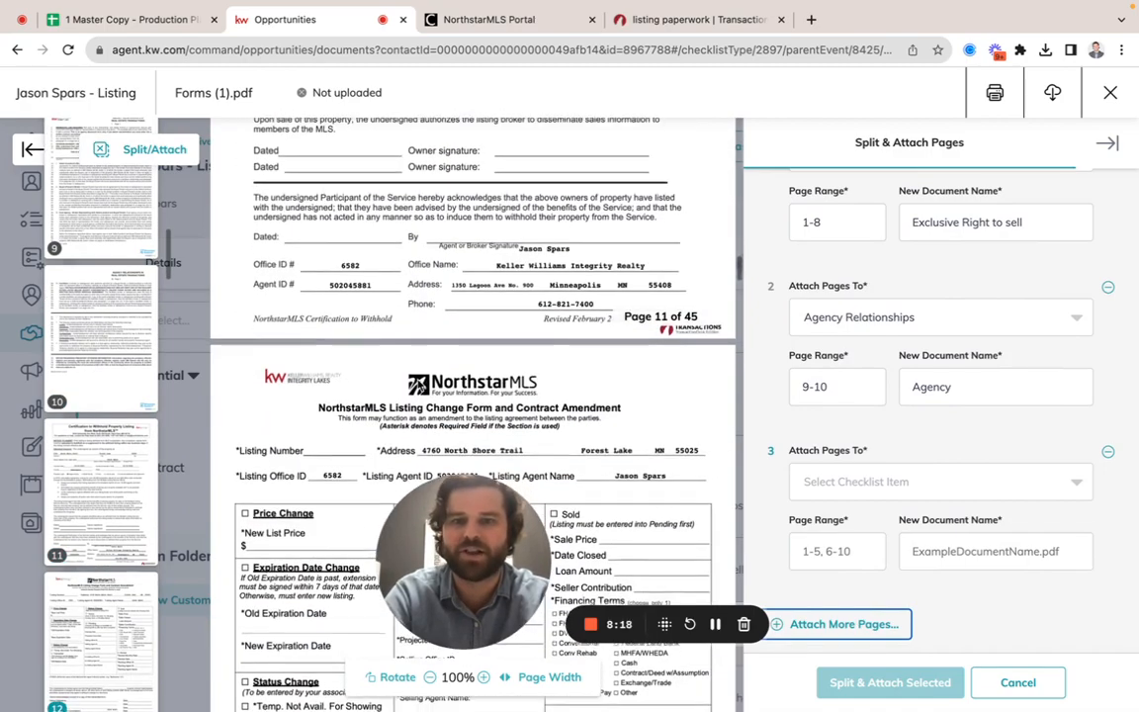
scroll(418, 385, down, 1)
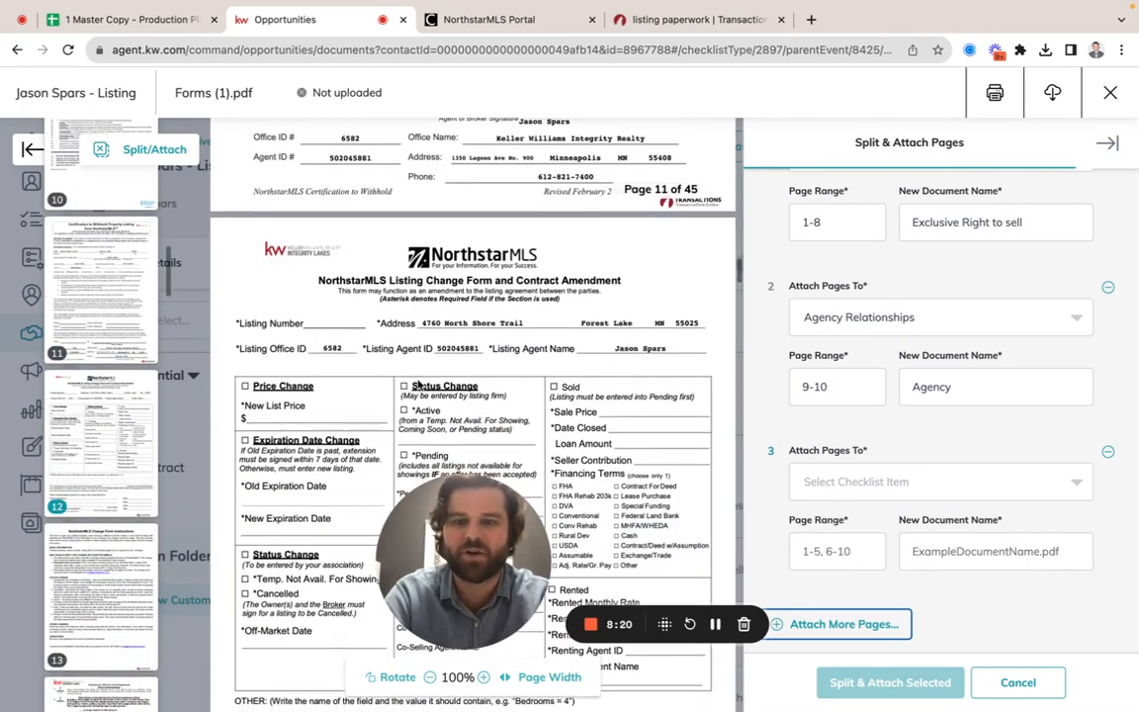
scroll(419, 385, down, 20)
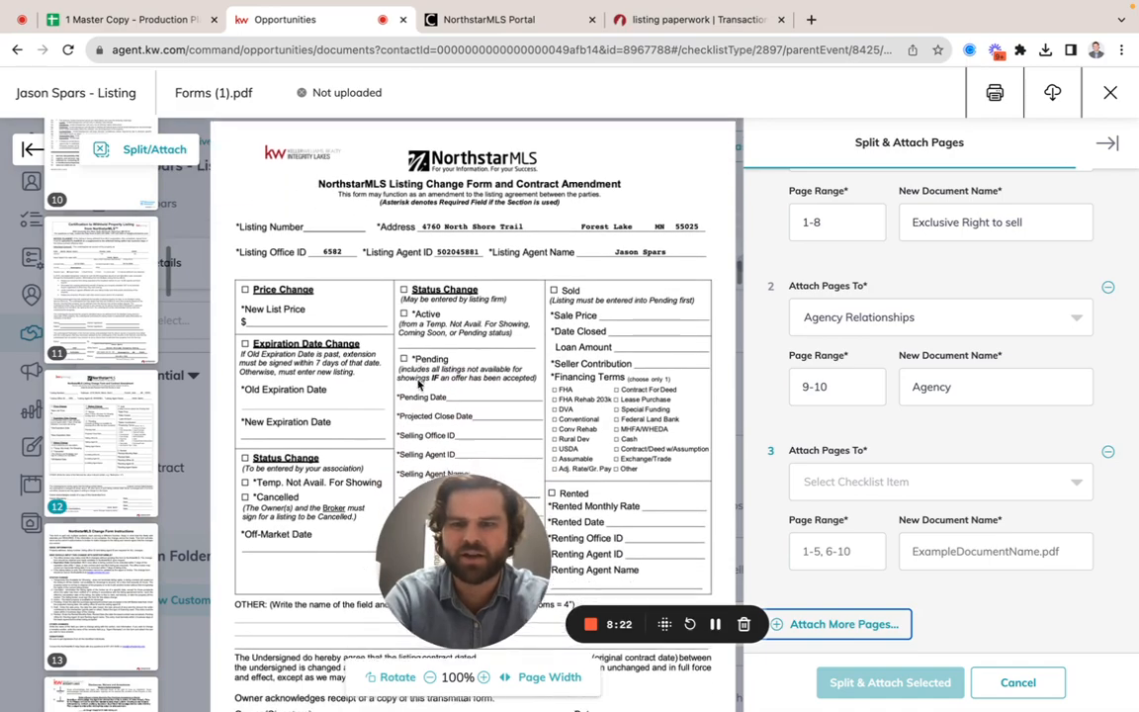
scroll(420, 384, down, 15)
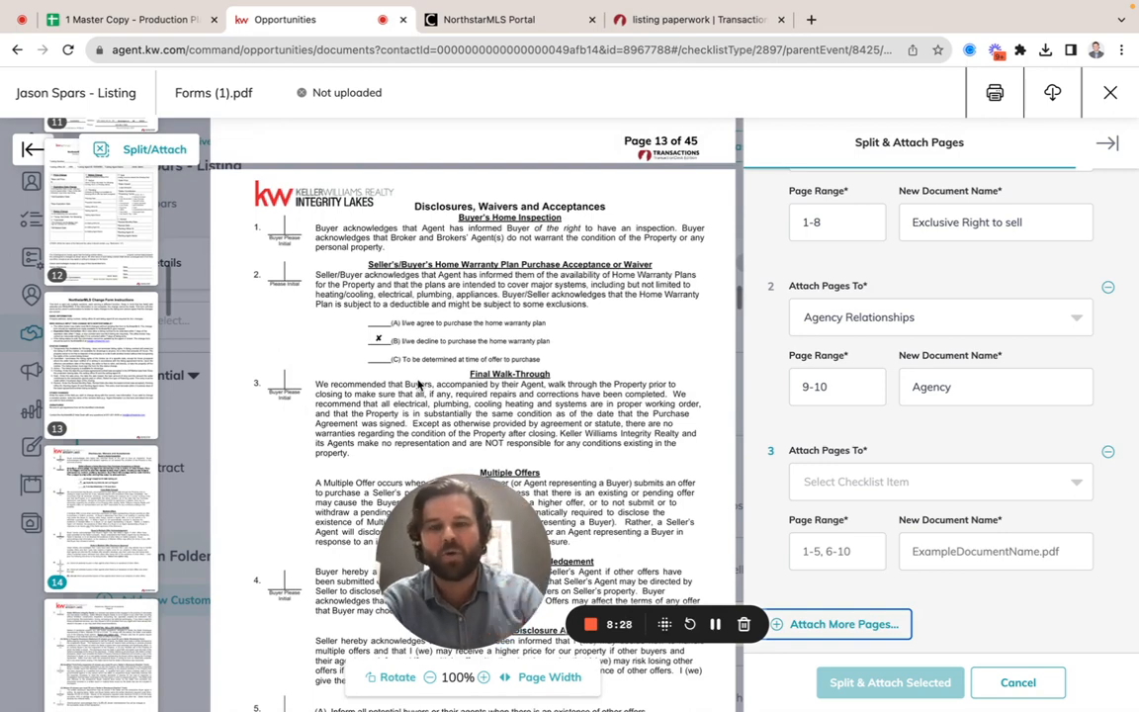
scroll(407, 247, down, 1)
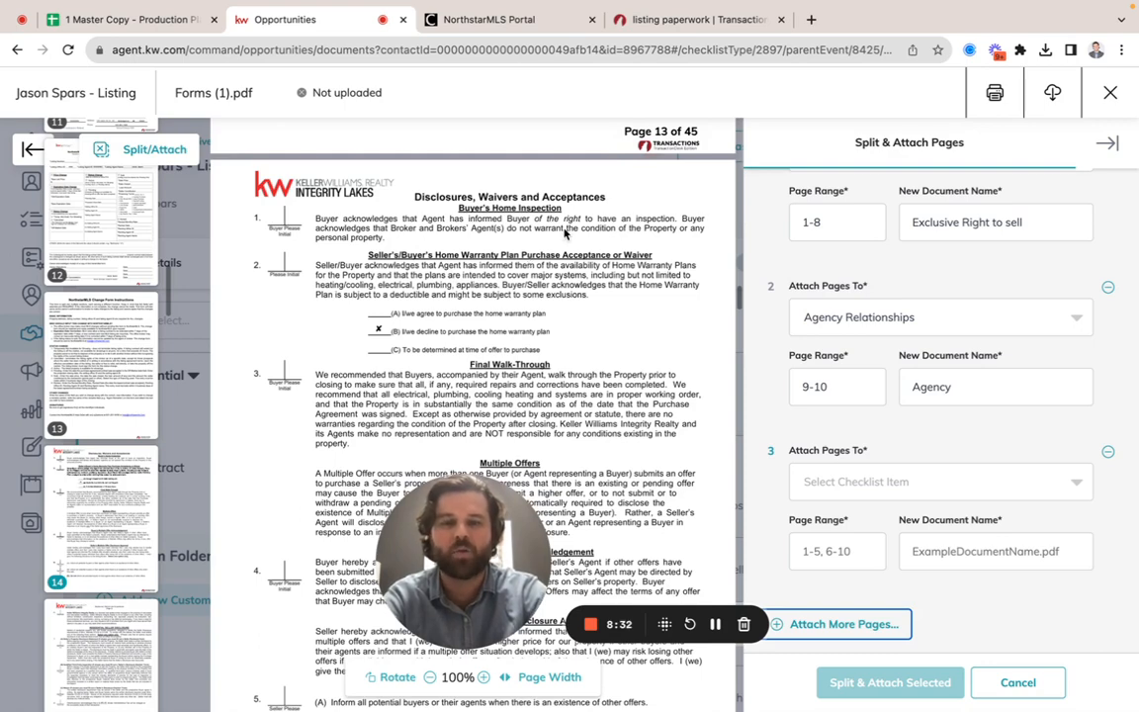
click(896, 488)
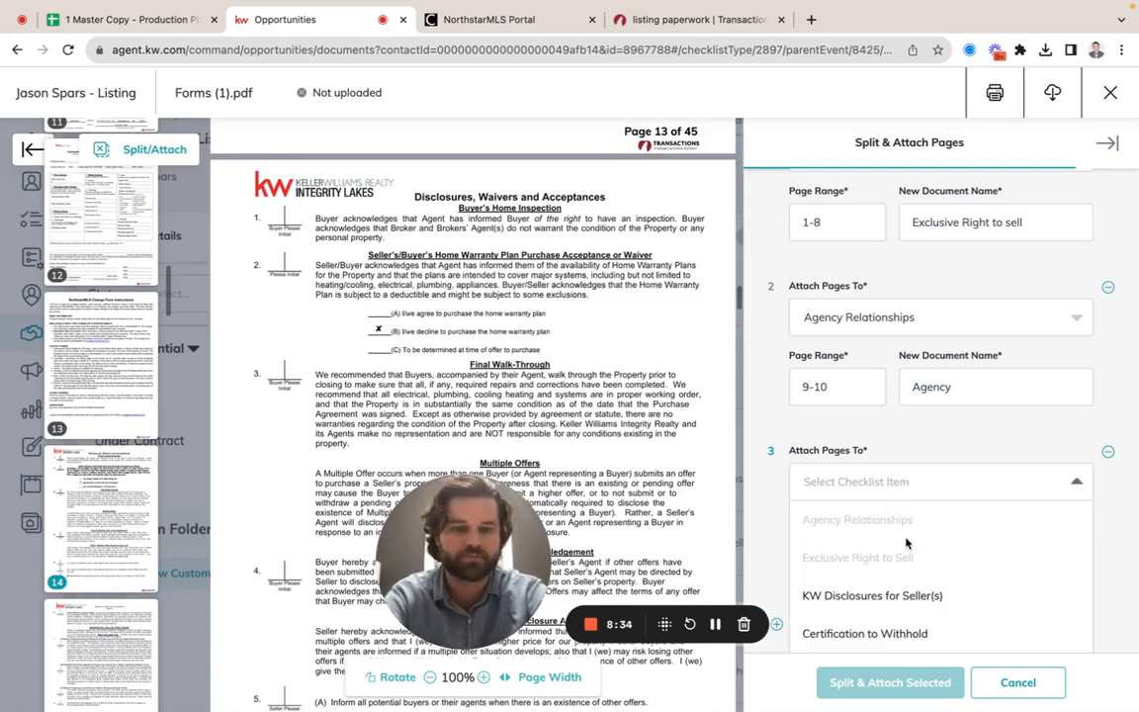
click(875, 532)
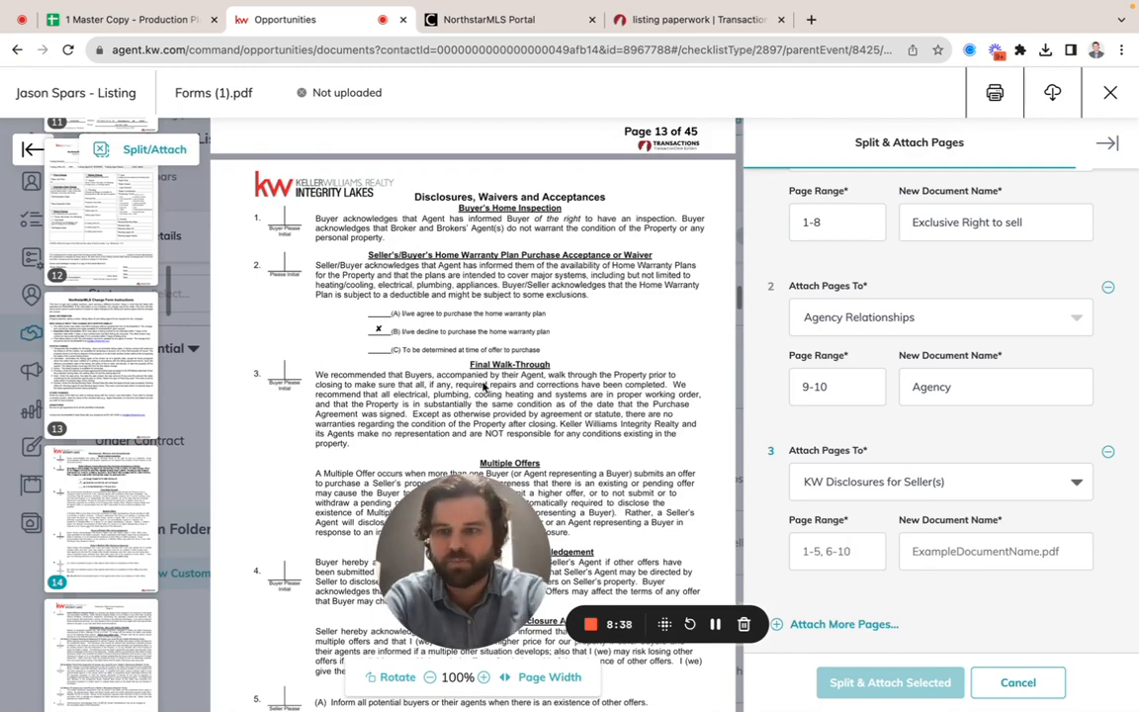
Step: Set the page range of the KW Disclosures for Seller(s) attachment to 14-18
scroll(485, 386, down, 4)
scroll(484, 386, down, 1)
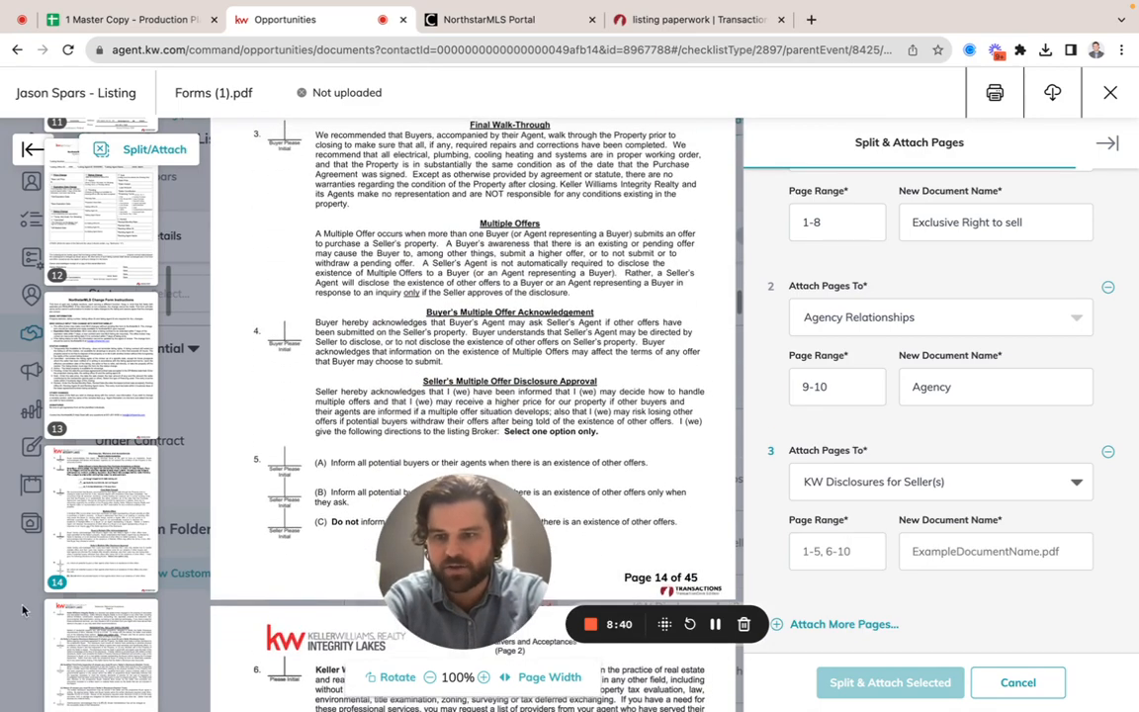
click(830, 549)
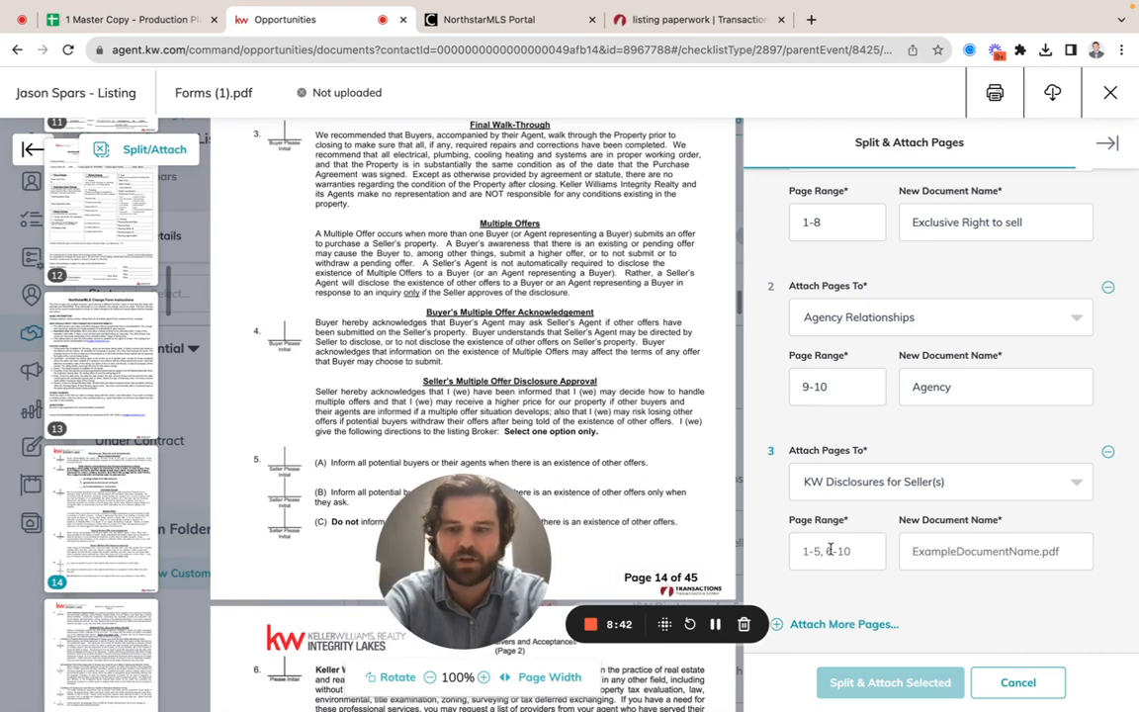
text(14-)
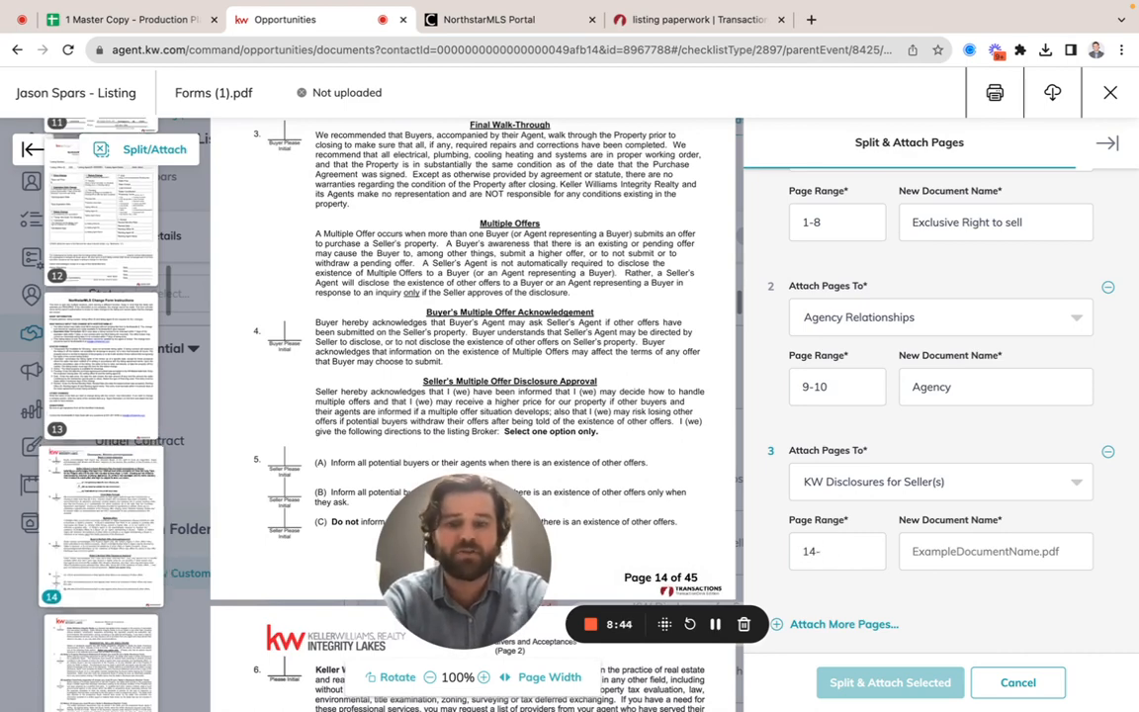
text(1)
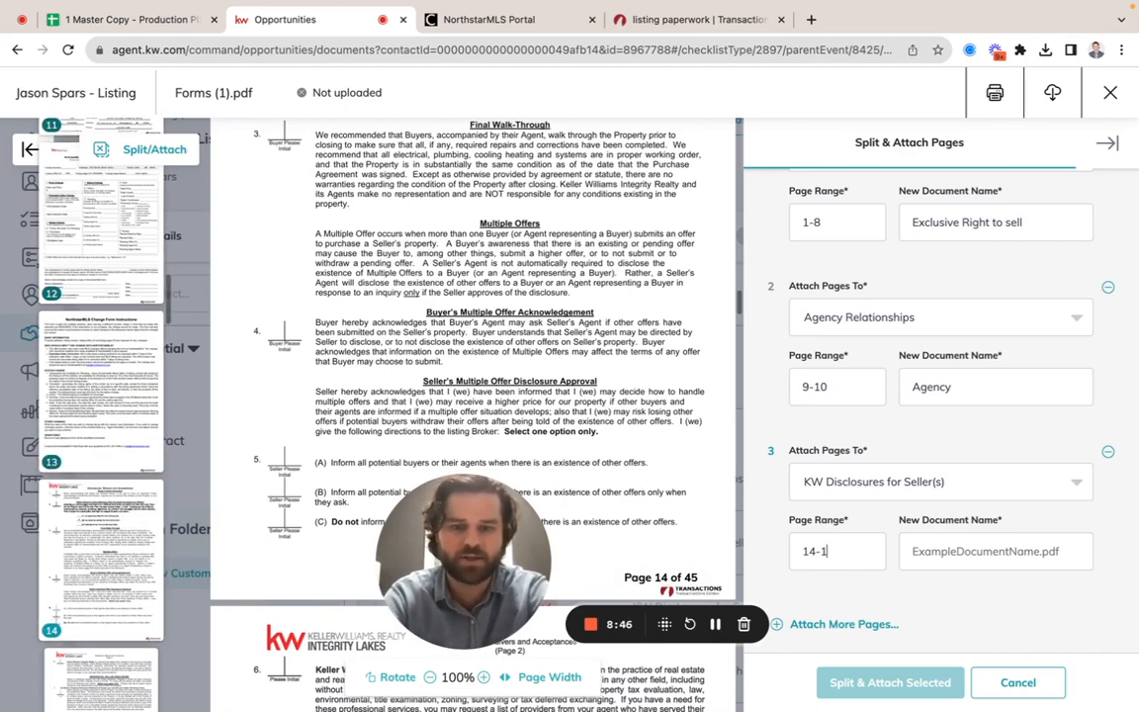
text(8)
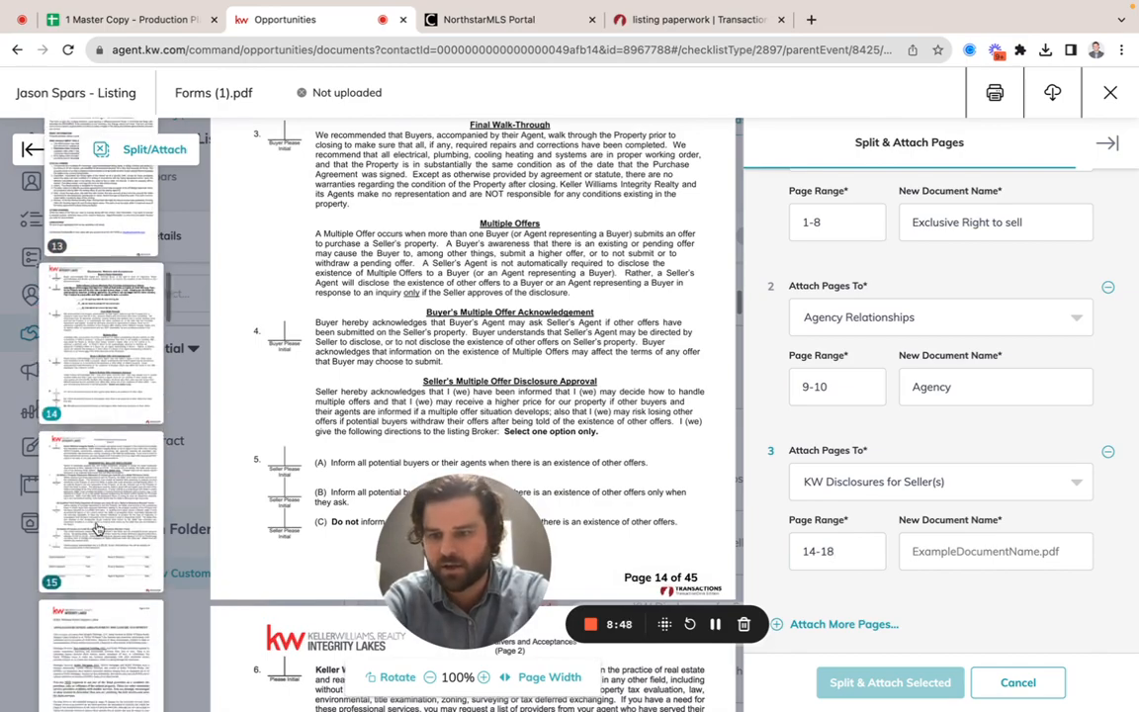
Step: Check where the seller disclosure forms end and correct their attachment's page range to 14-17
scroll(99, 514, down, 5)
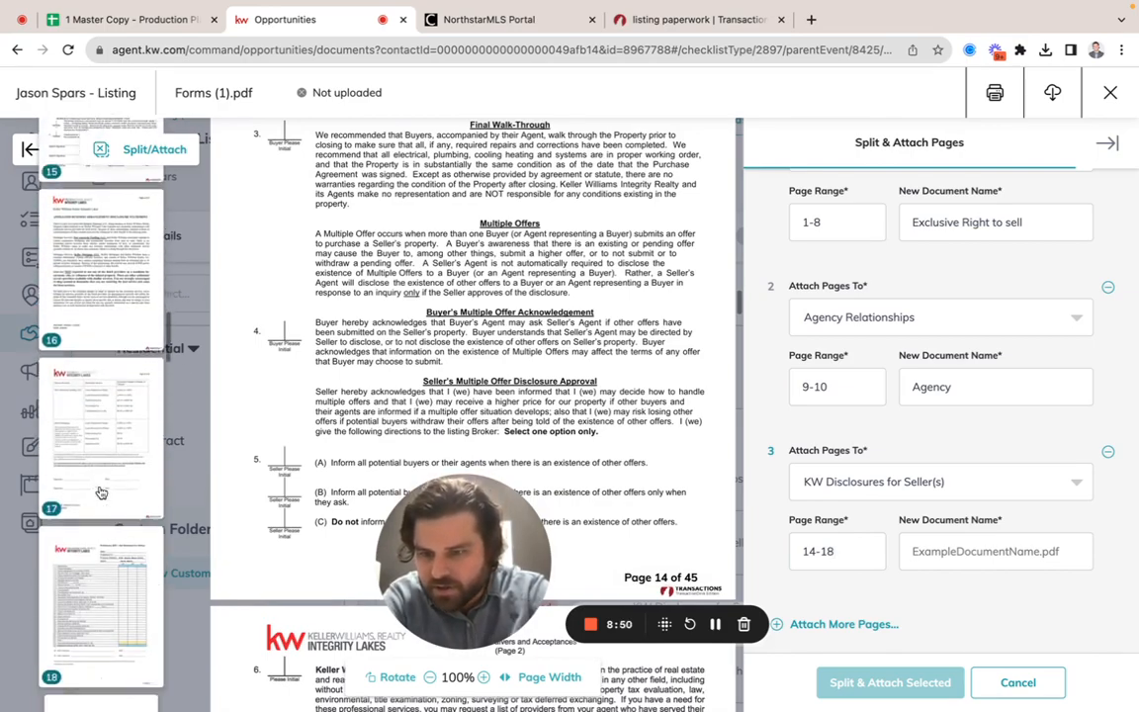
scroll(401, 374, down, 15)
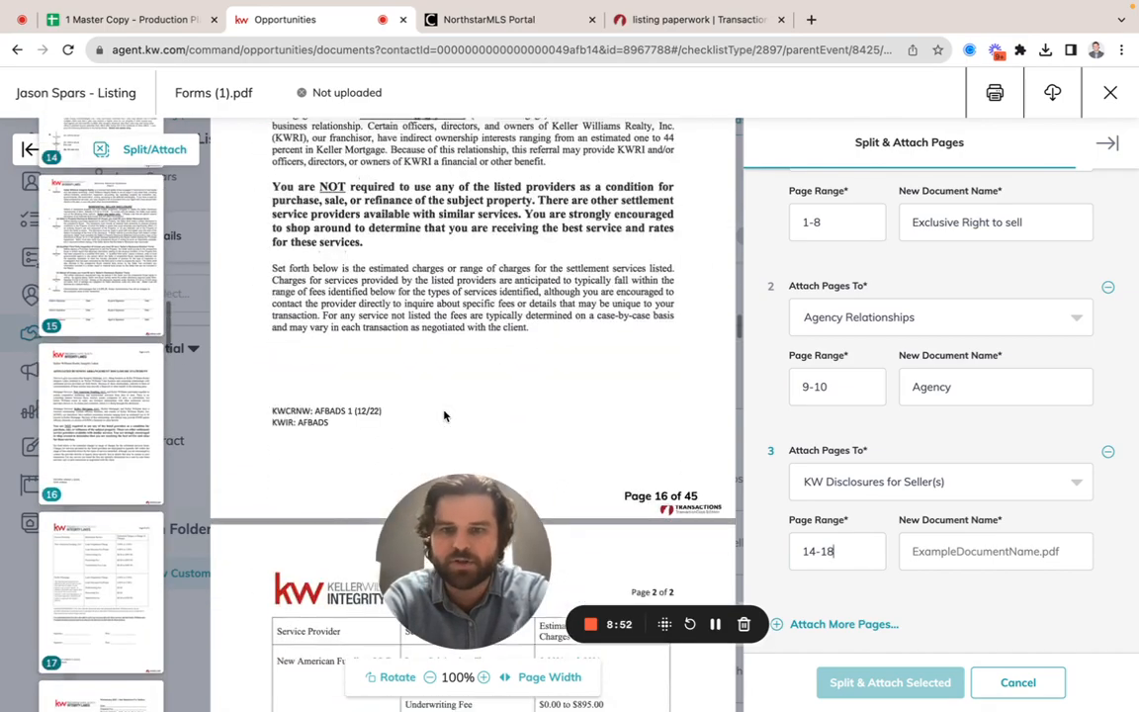
scroll(444, 416, down, 12)
scroll(444, 416, up, 5)
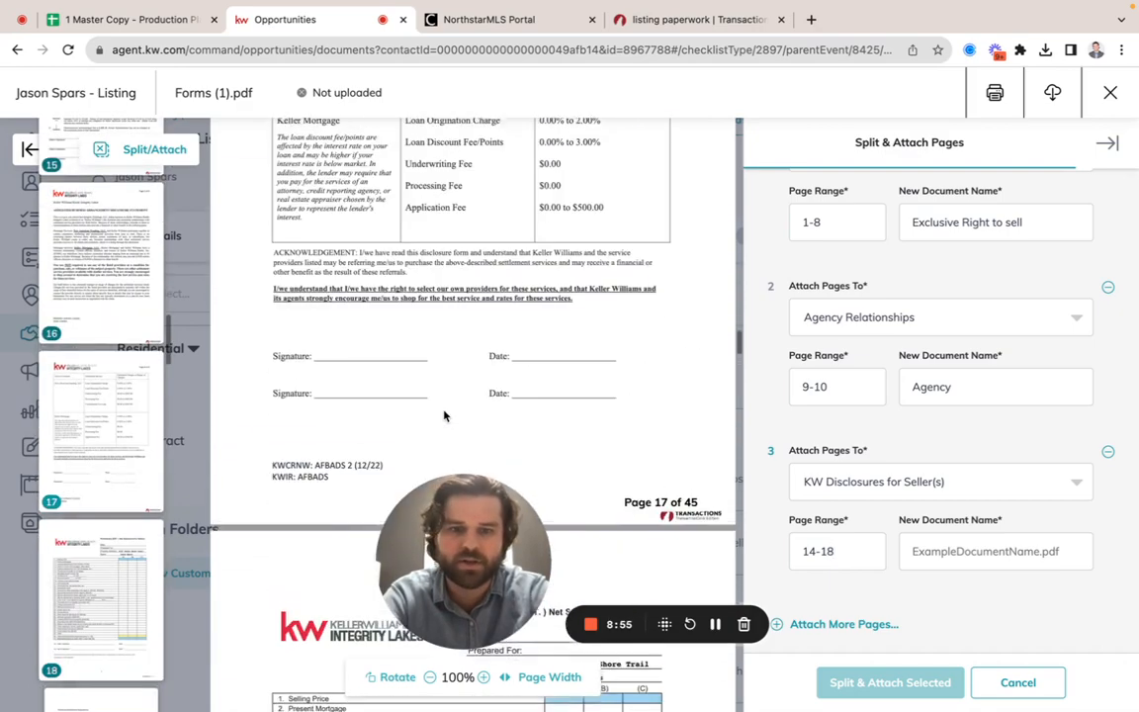
scroll(444, 416, down, 4)
scroll(442, 416, up, 4)
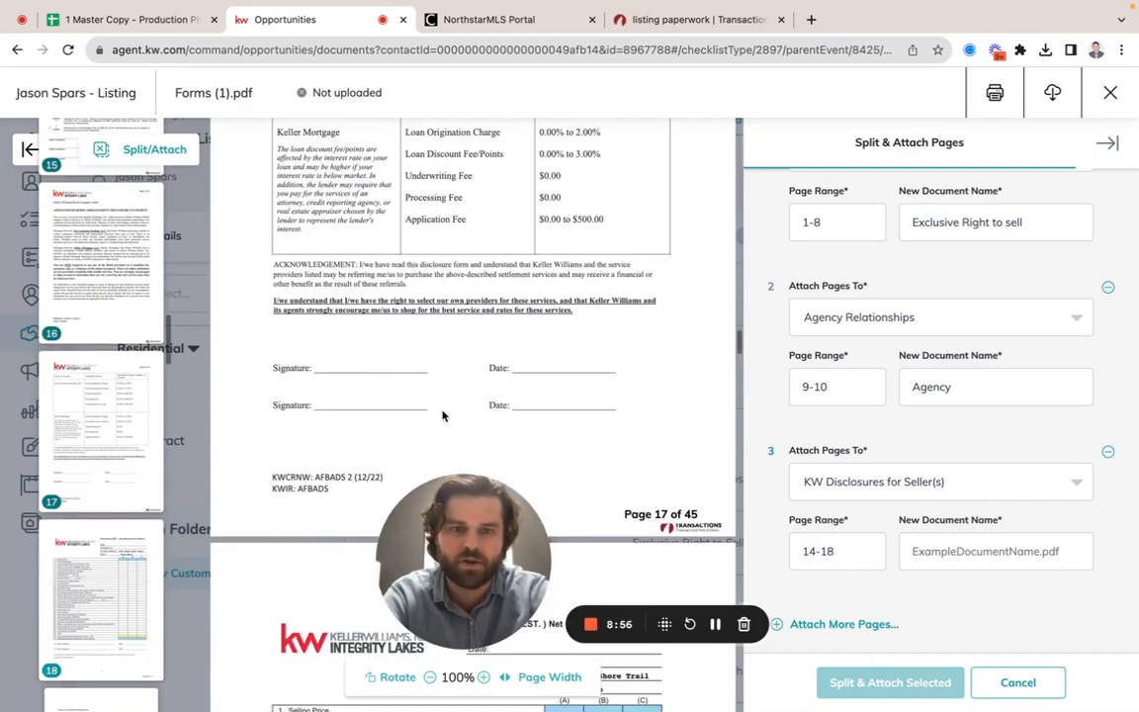
click(856, 546)
key(BackSpace)
text(7)
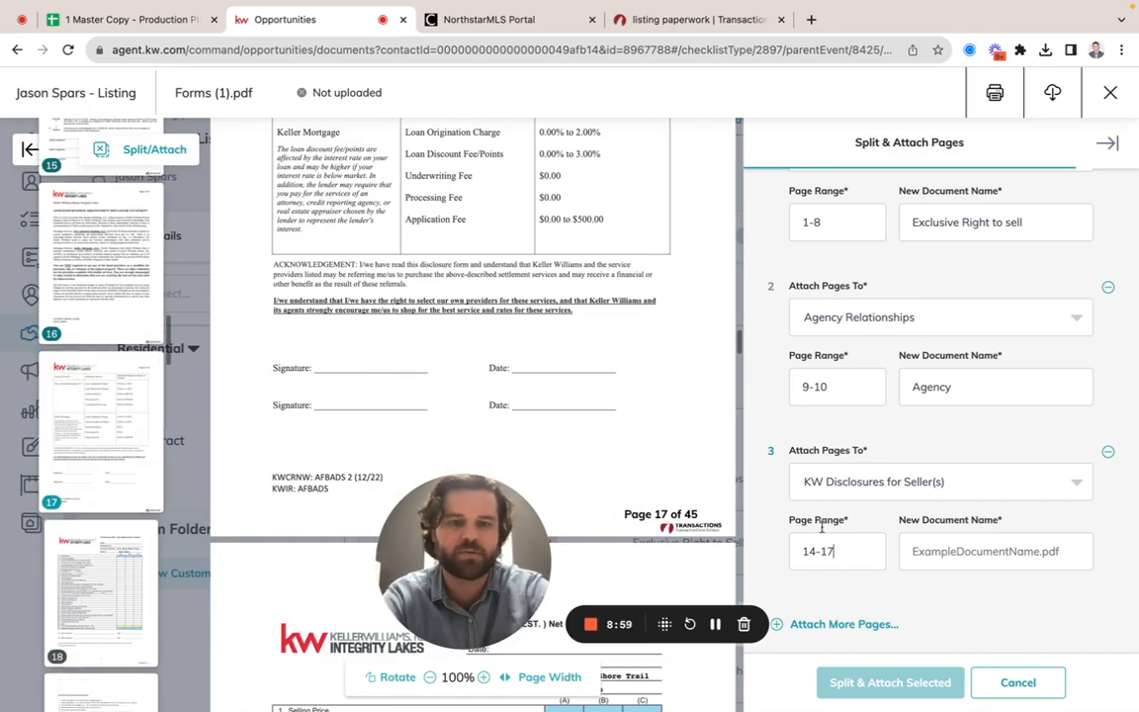
scroll(455, 364, down, 15)
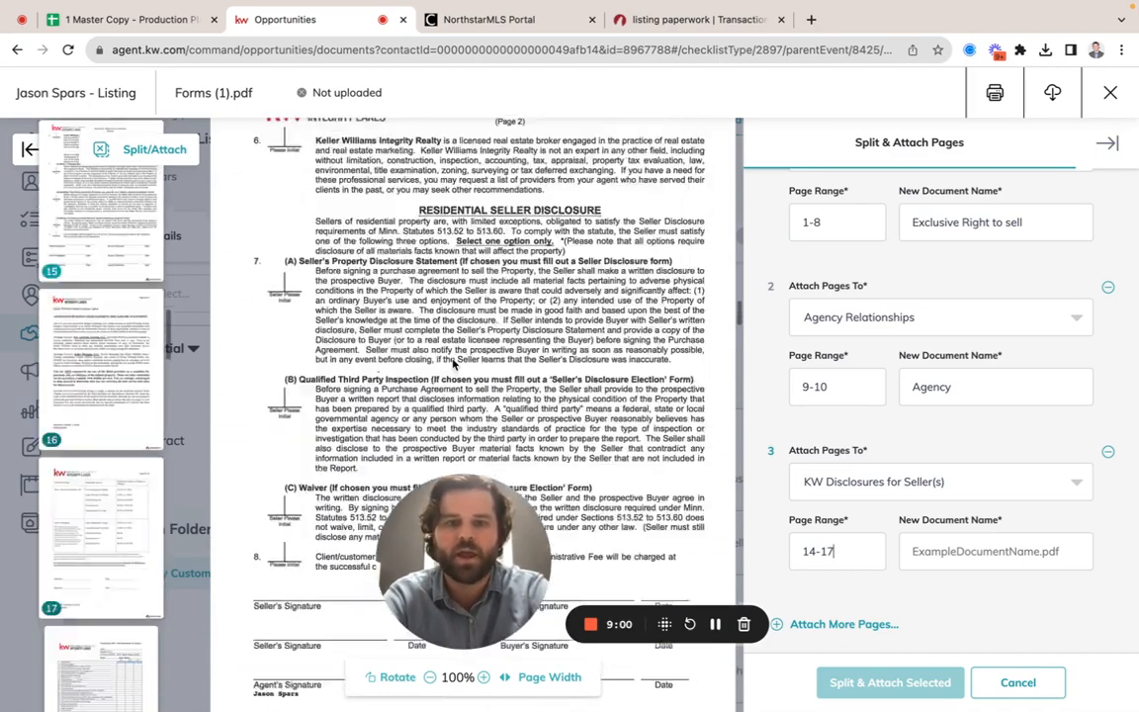
Step: Add a fourth page attachment and assign it to the Certification to Withhold checklist item
scroll(453, 364, up, 1)
click(852, 626)
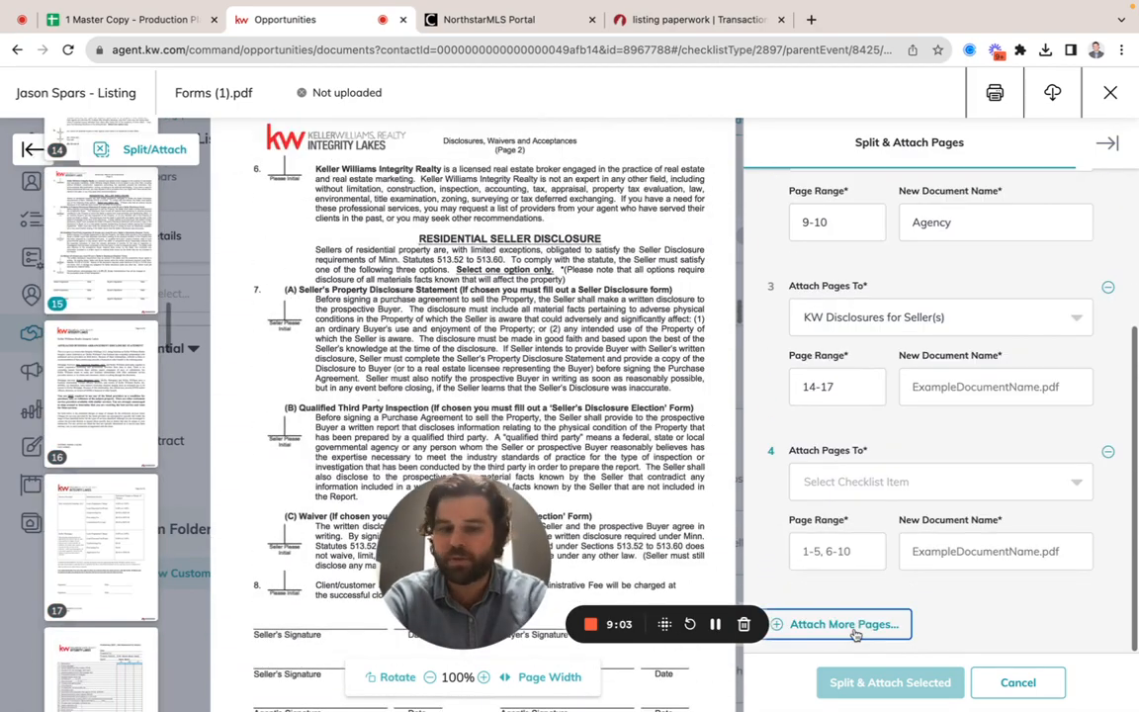
click(870, 481)
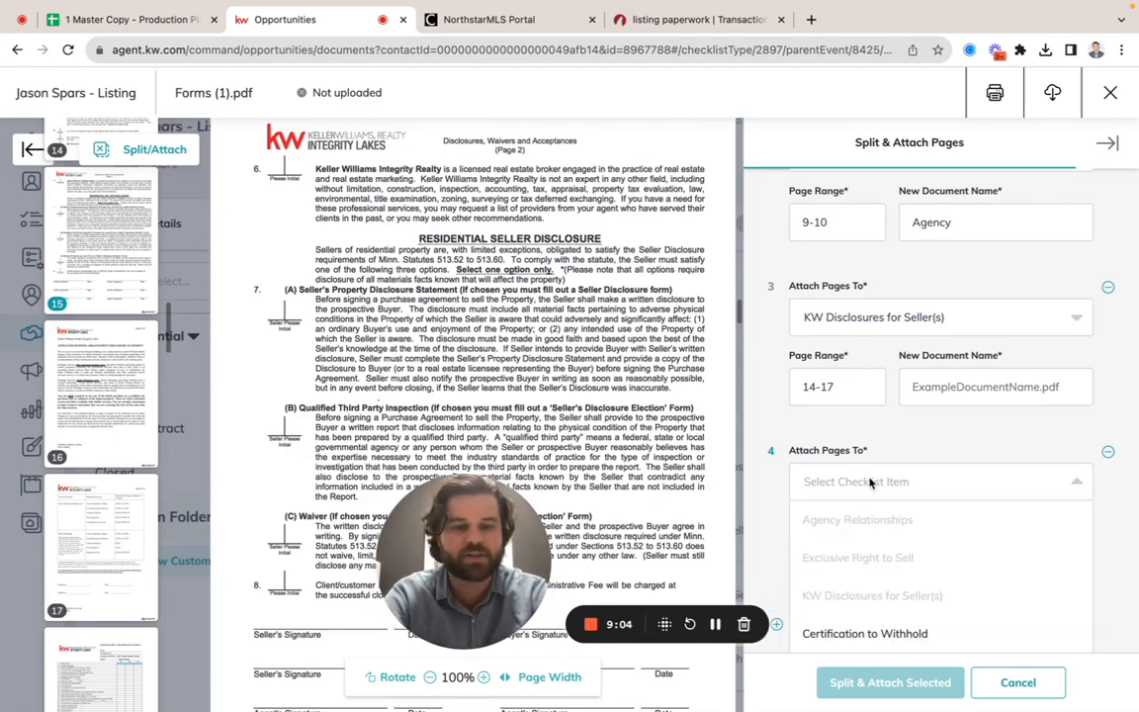
click(852, 633)
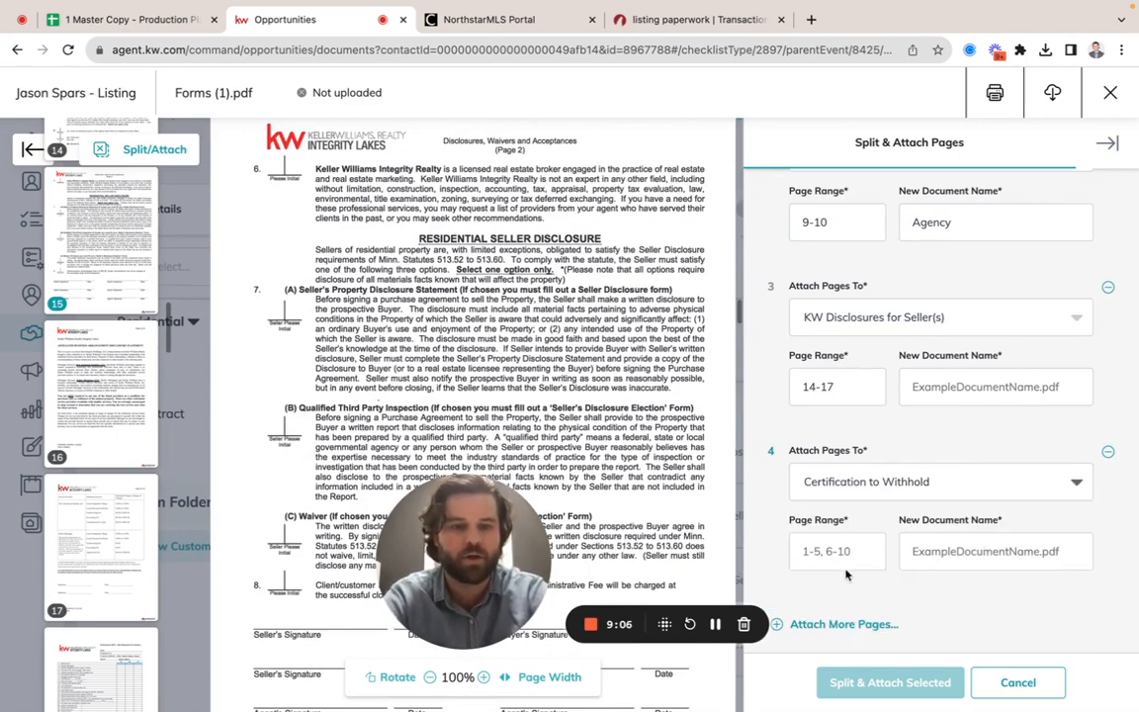
Step: Find the Certification to Withhold form in the PDF, set its attachment's page range to 11 and name the new document "Withhold"
scroll(542, 352, up, 10)
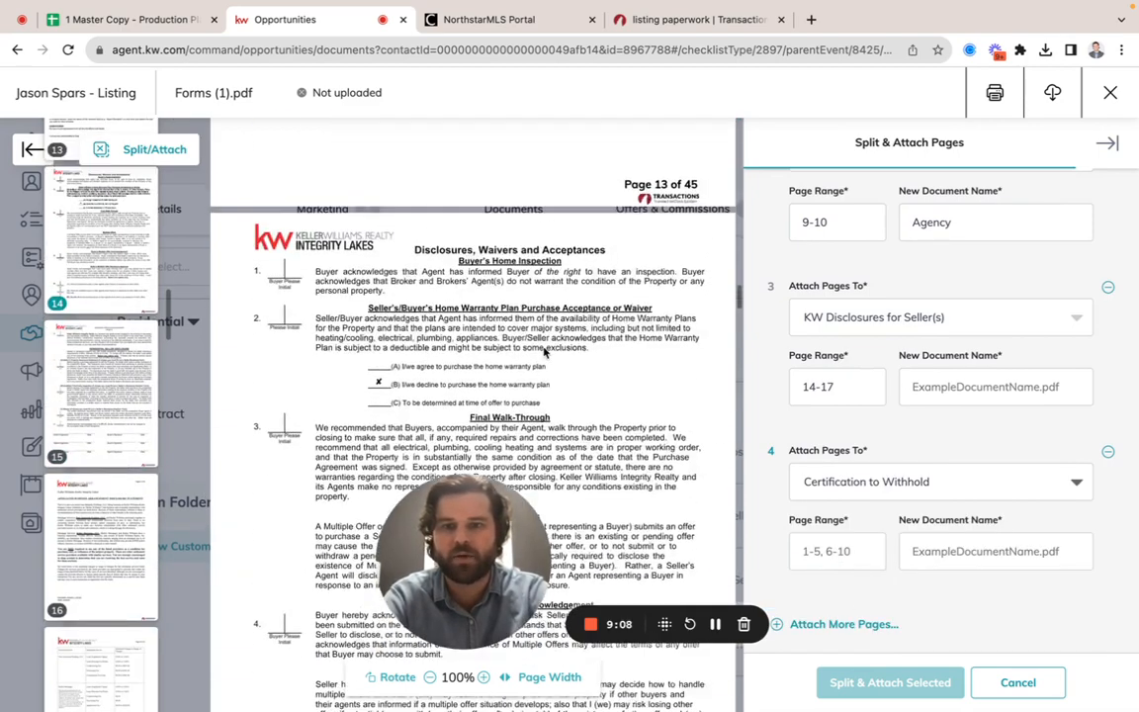
scroll(542, 352, up, 10)
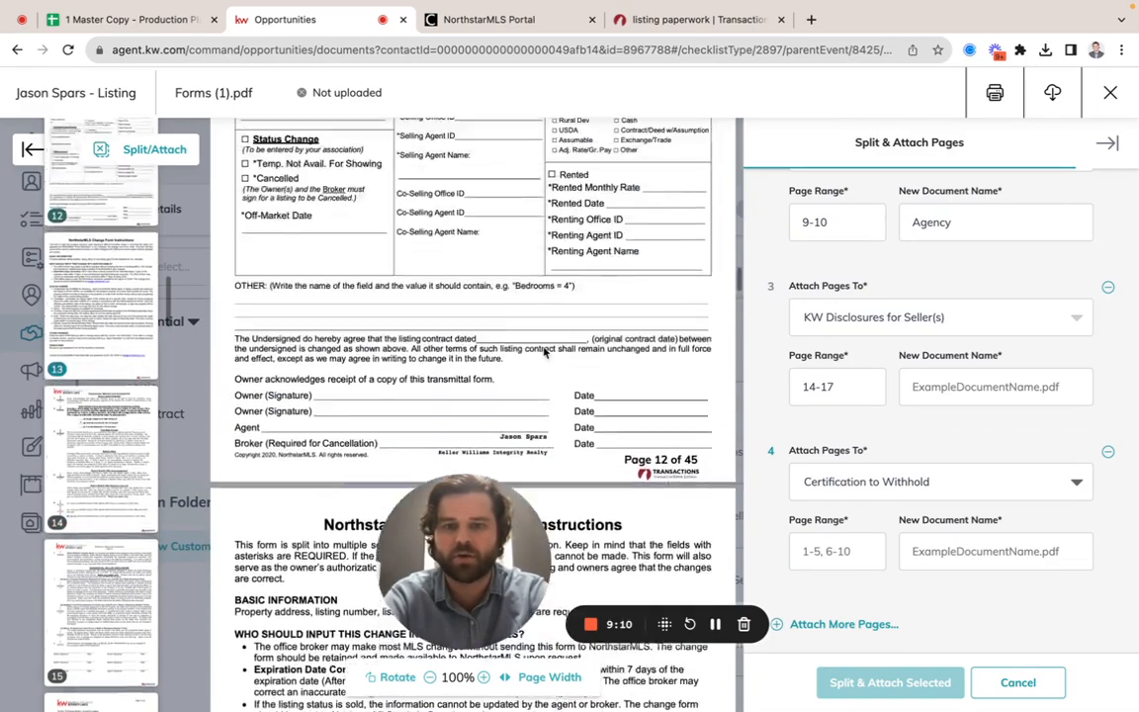
scroll(543, 352, up, 5)
scroll(542, 346, up, 10)
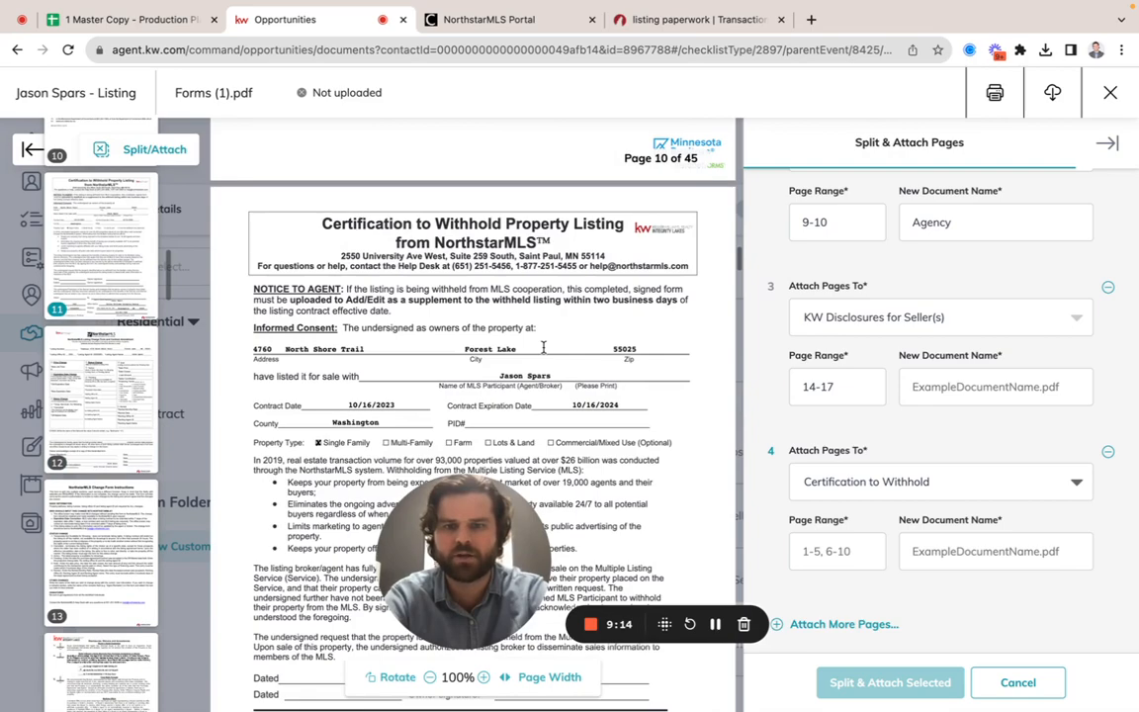
scroll(542, 346, down, 5)
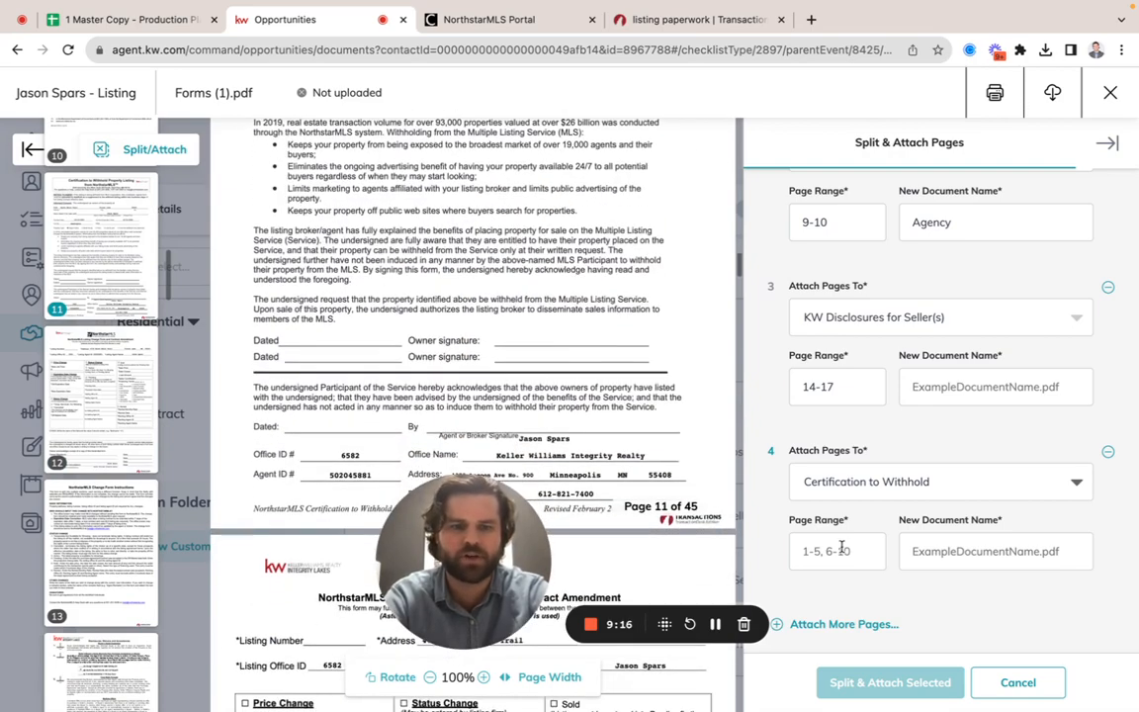
text(11)
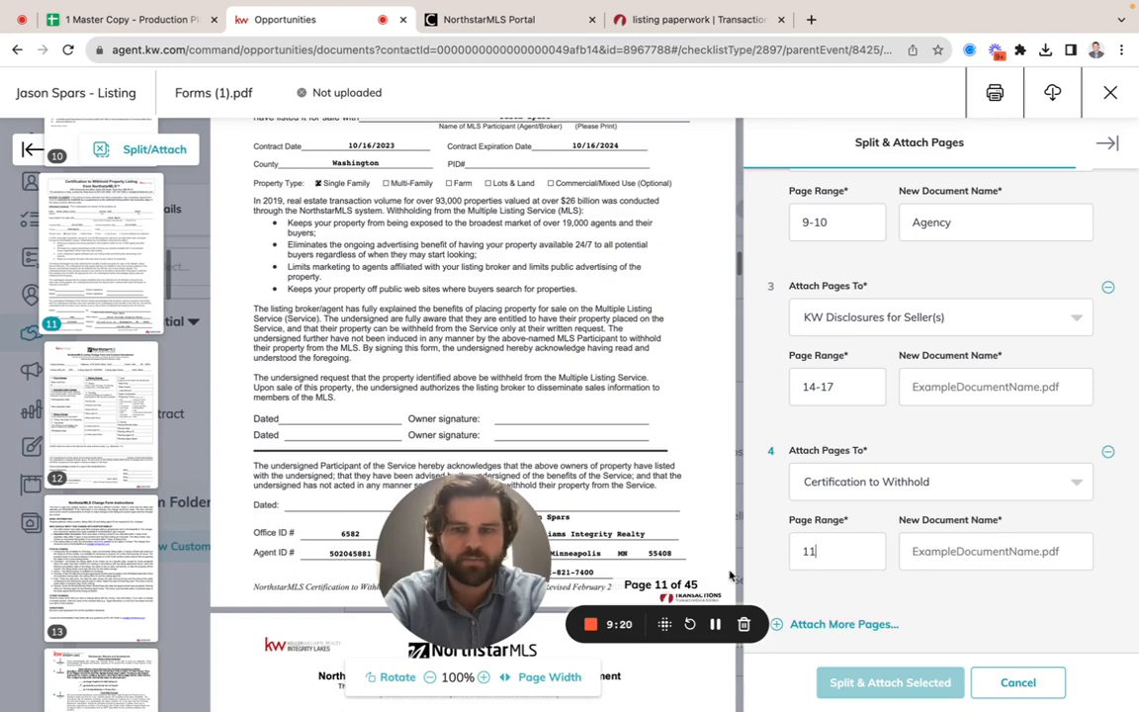
drag(474, 578, 384, 578)
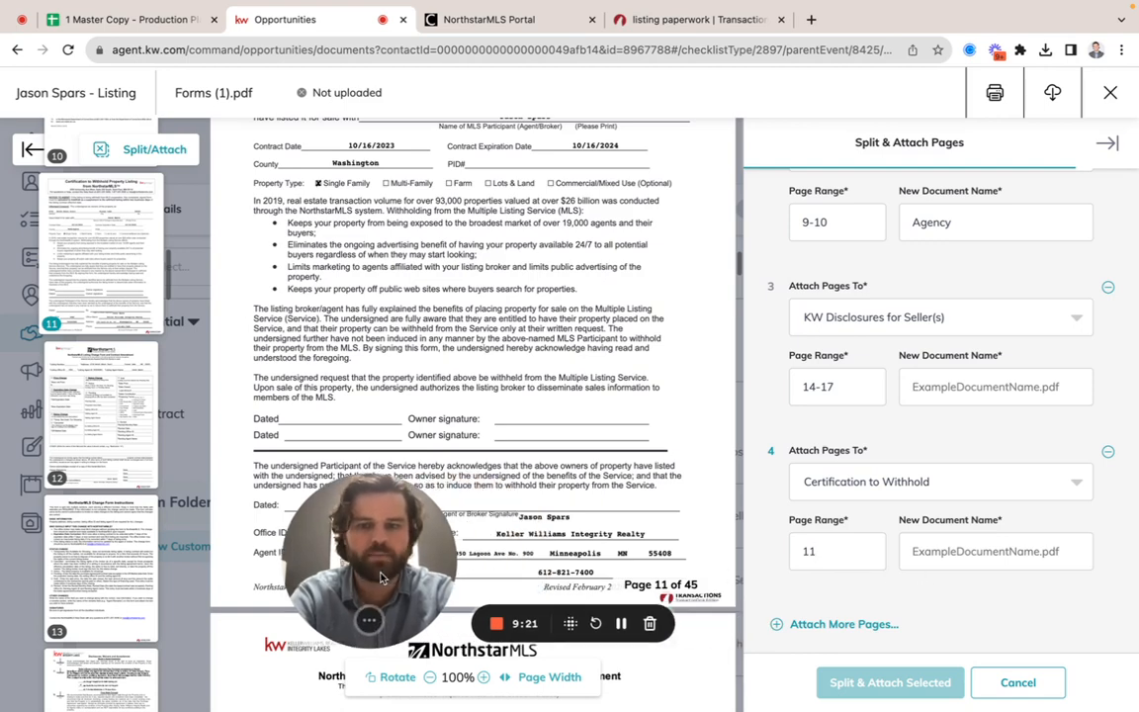
click(966, 554)
text(Withhol)
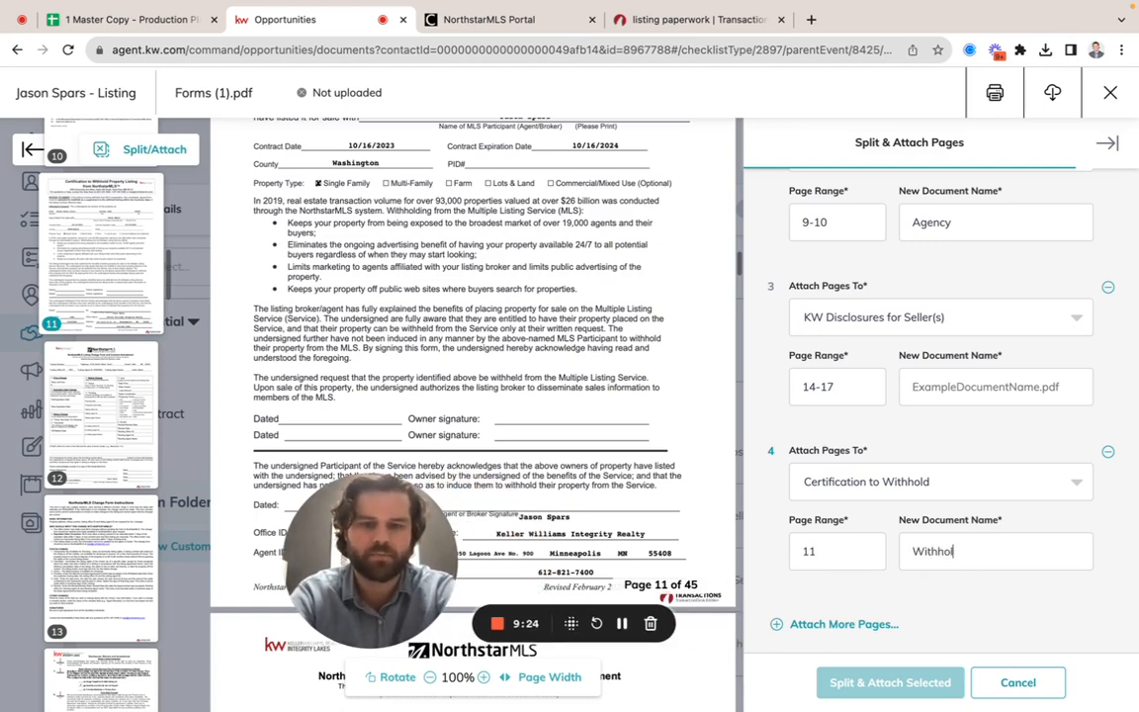
text(d)
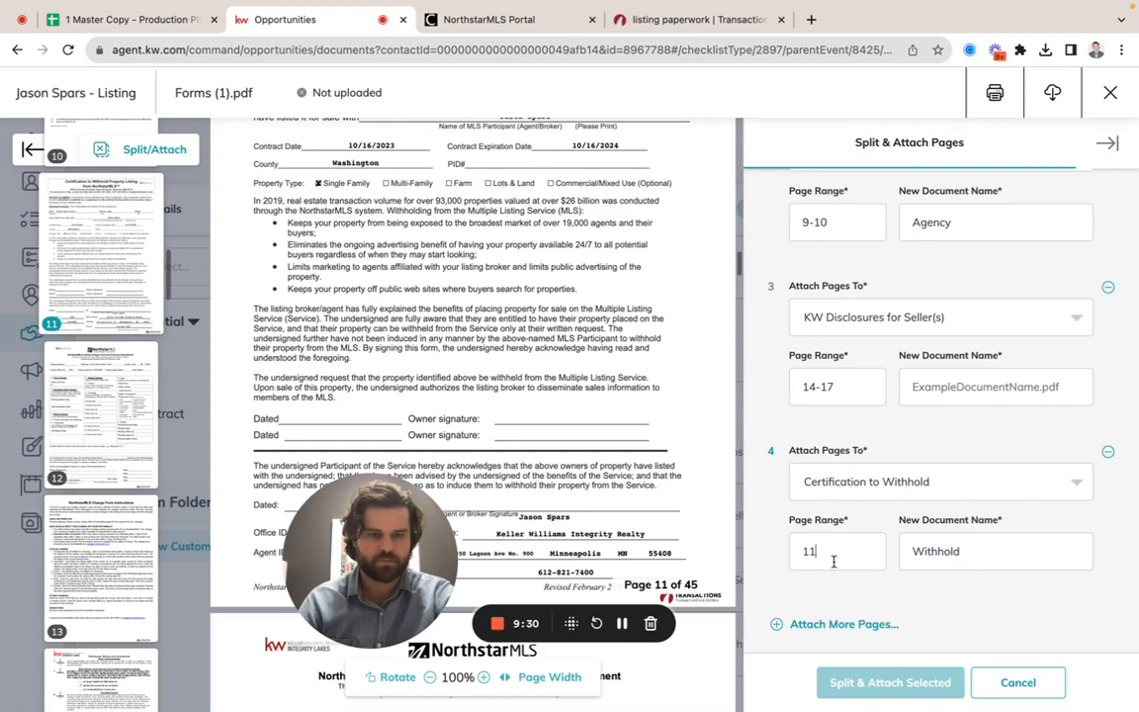
click(845, 548)
Step: Name the KW Disclosures for Seller(s) document "Kw Disclosures" and split and attach all selected page ranges
scroll(858, 497, up, 2)
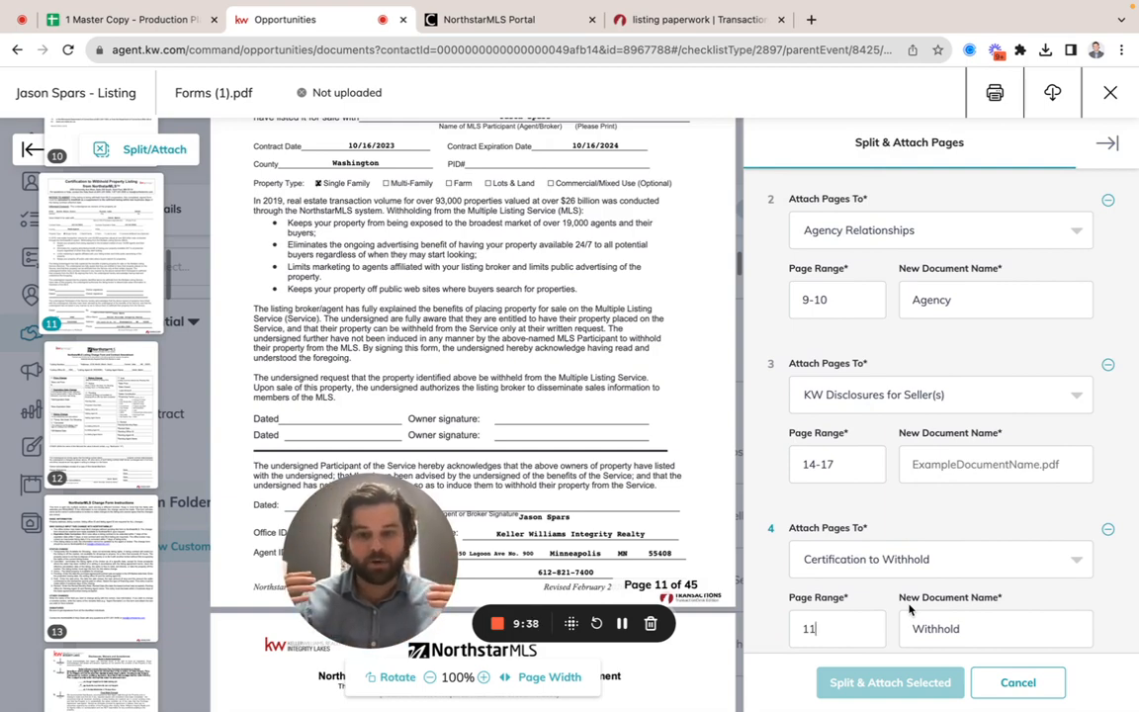
scroll(791, 603, down, 2)
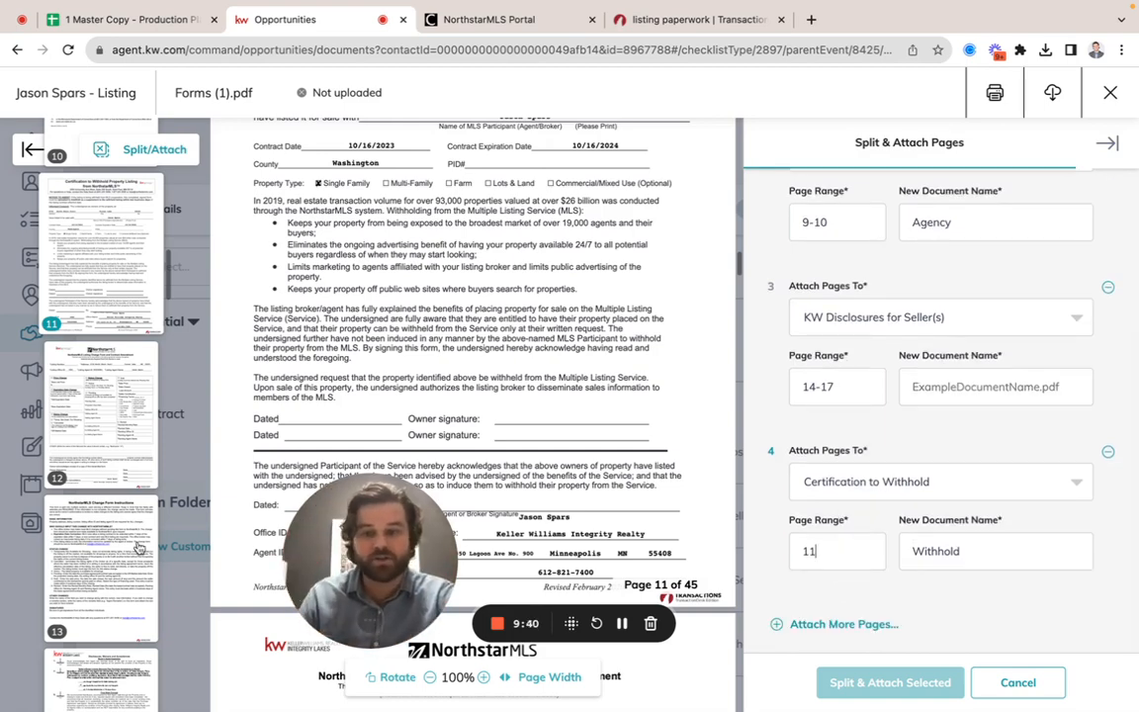
scroll(139, 548, down, 5)
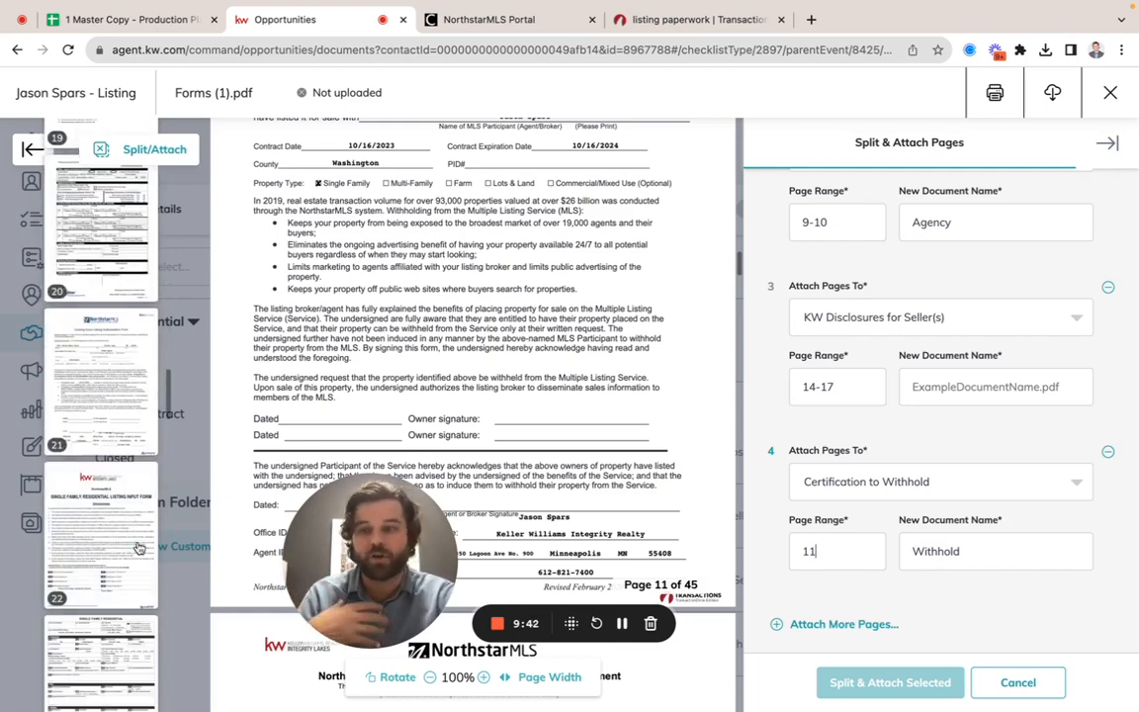
scroll(139, 548, up, 20)
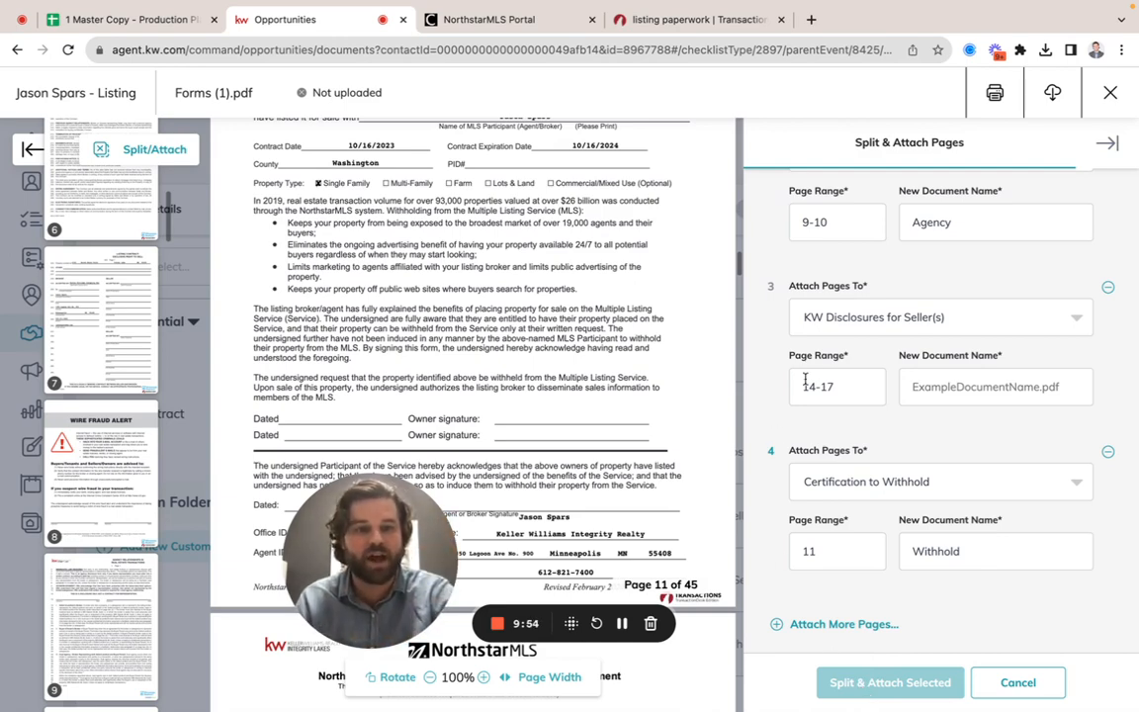
click(946, 378)
text(Kw Dis)
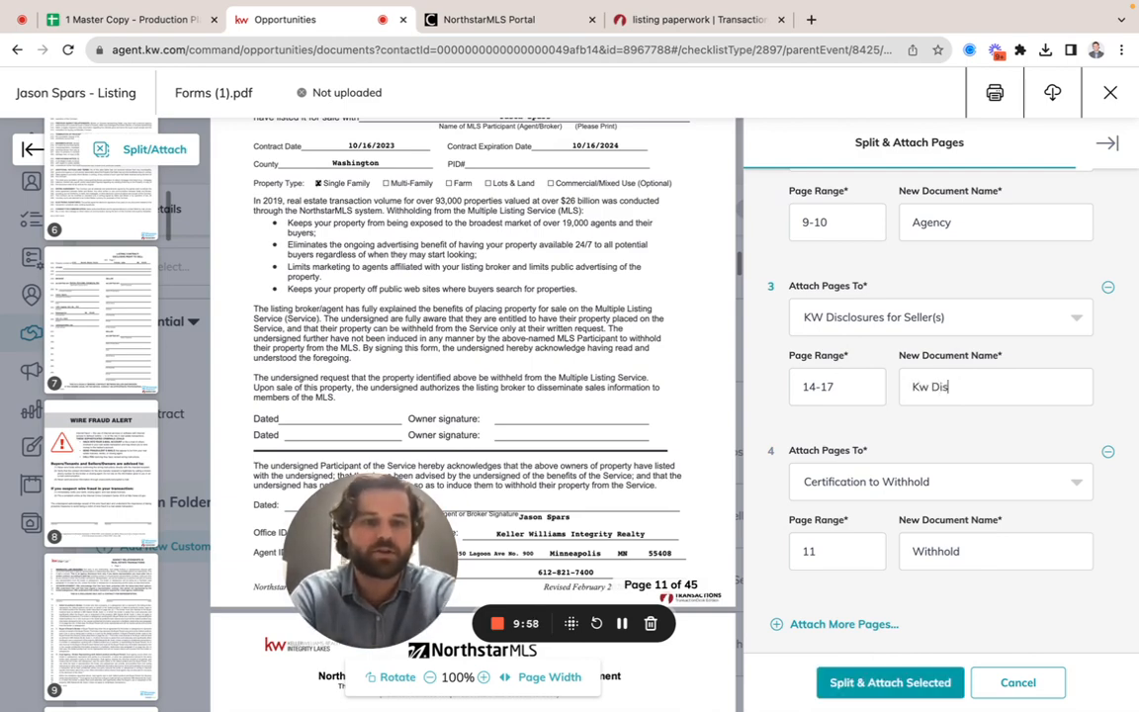
text(closures)
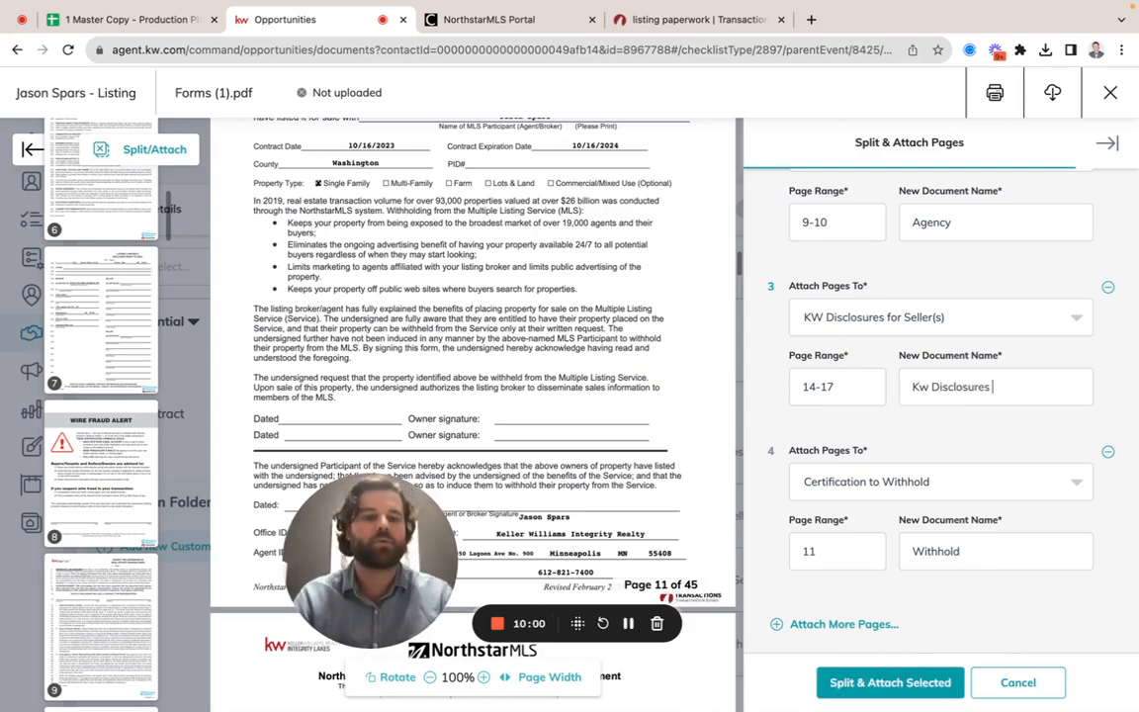
click(862, 684)
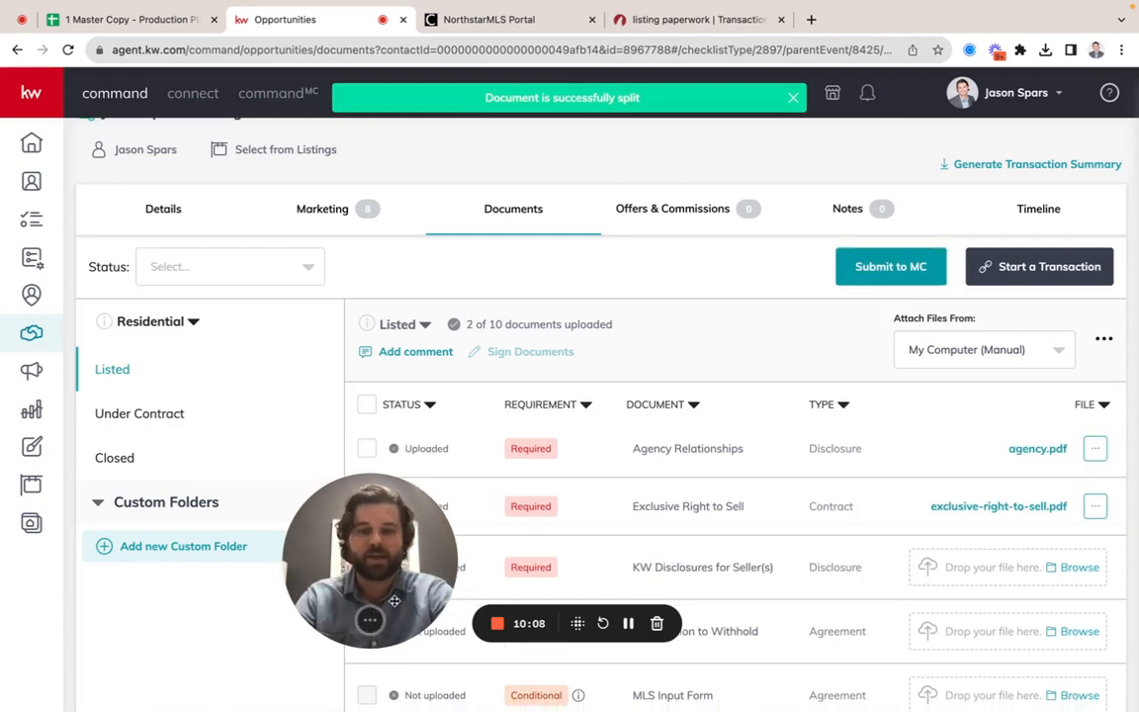
Step: Review the files attached to the Listed checklist and view the available file options for the Exclusive Right to Sell document
drag(394, 600, 206, 657)
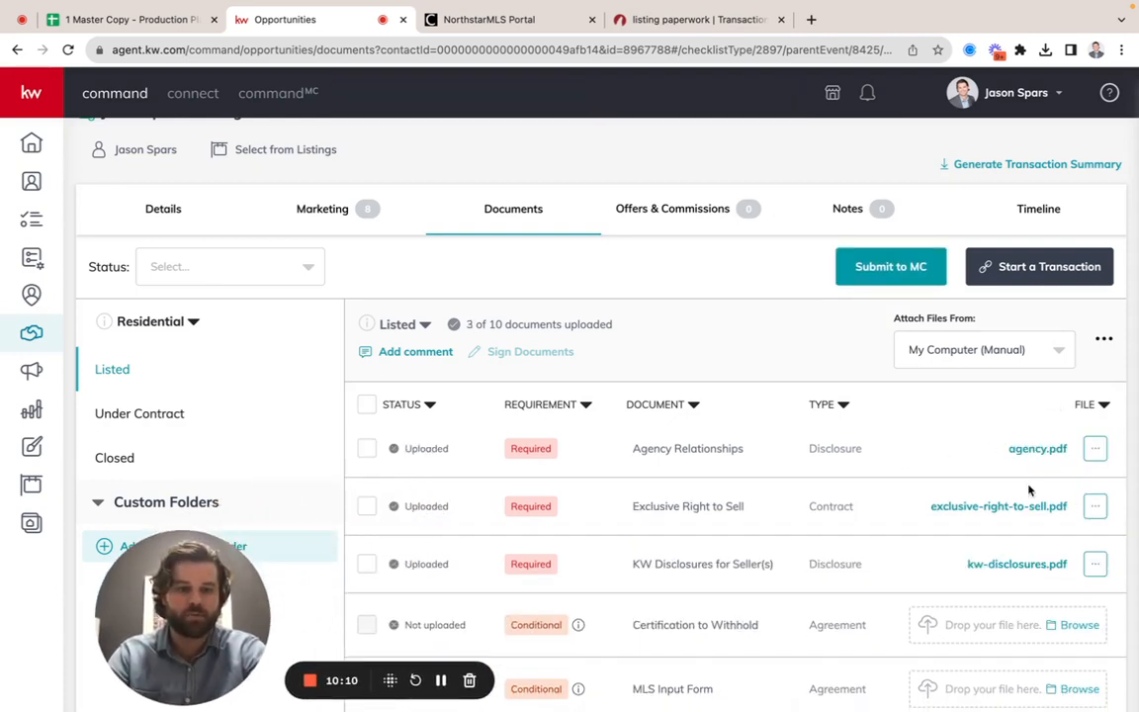
scroll(1009, 568, down, 1)
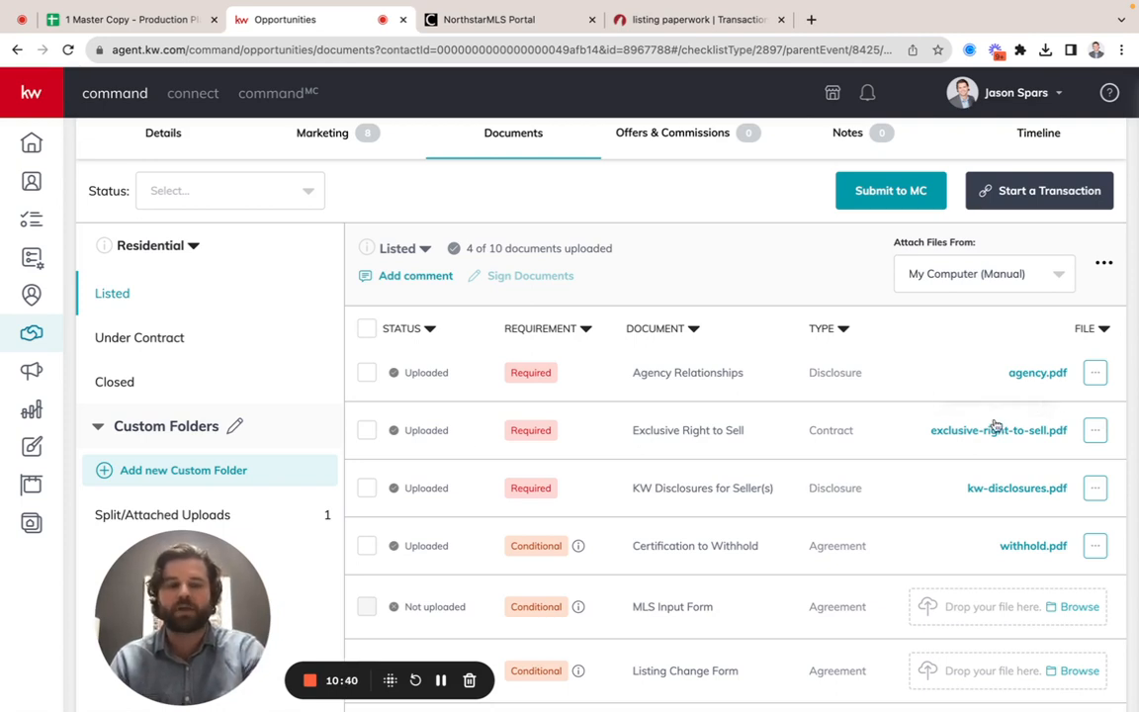
click(1095, 430)
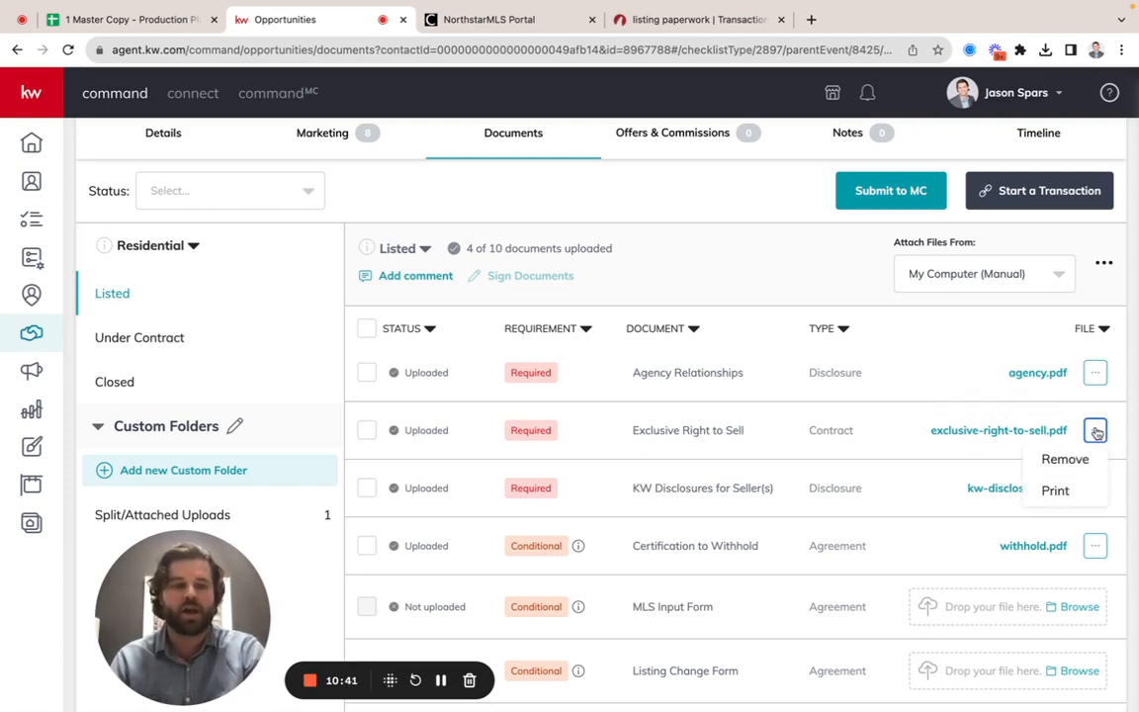
click(890, 400)
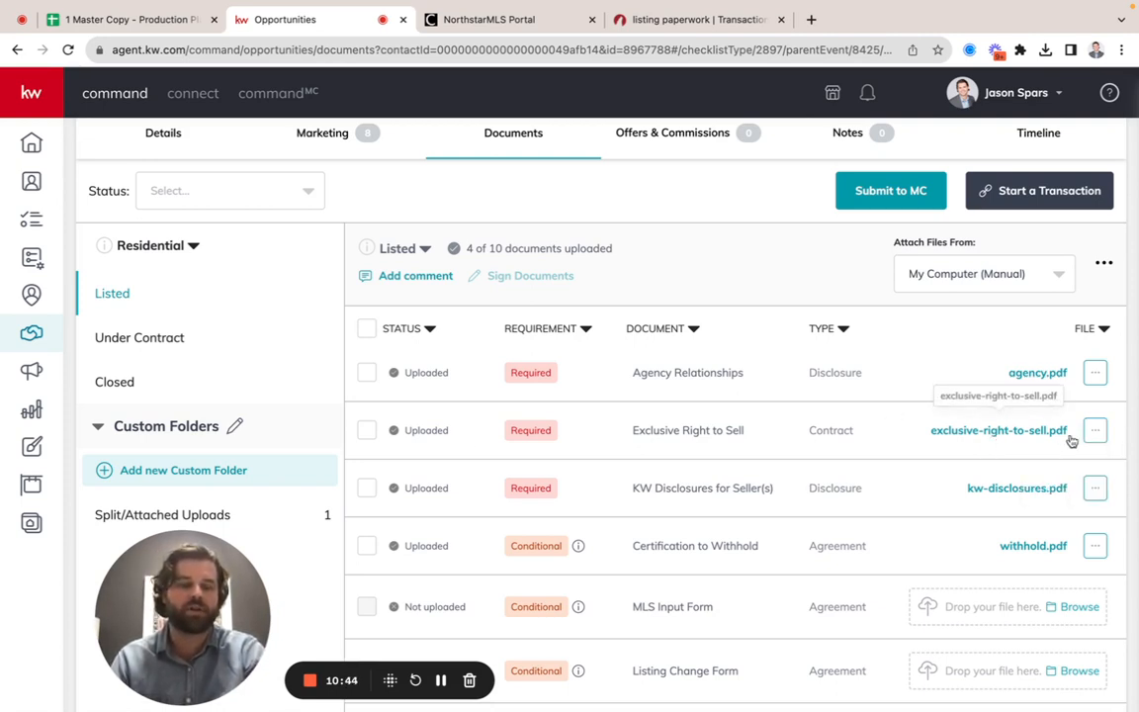